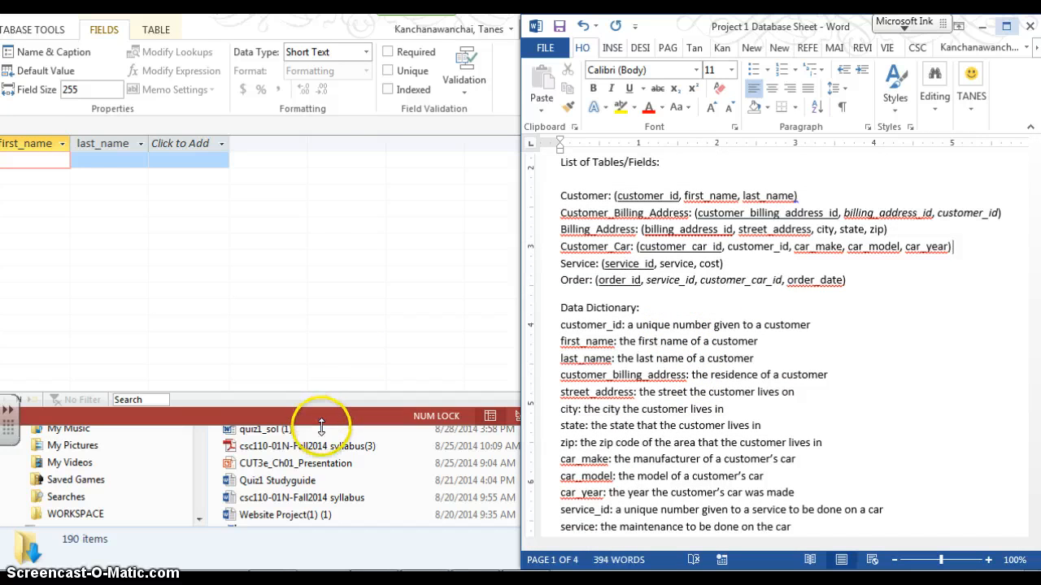
Step: Resize the CarRepairShopDB window and dock it side by side with the Project 1 Database Sheet document
drag(325, 425, 321, 569)
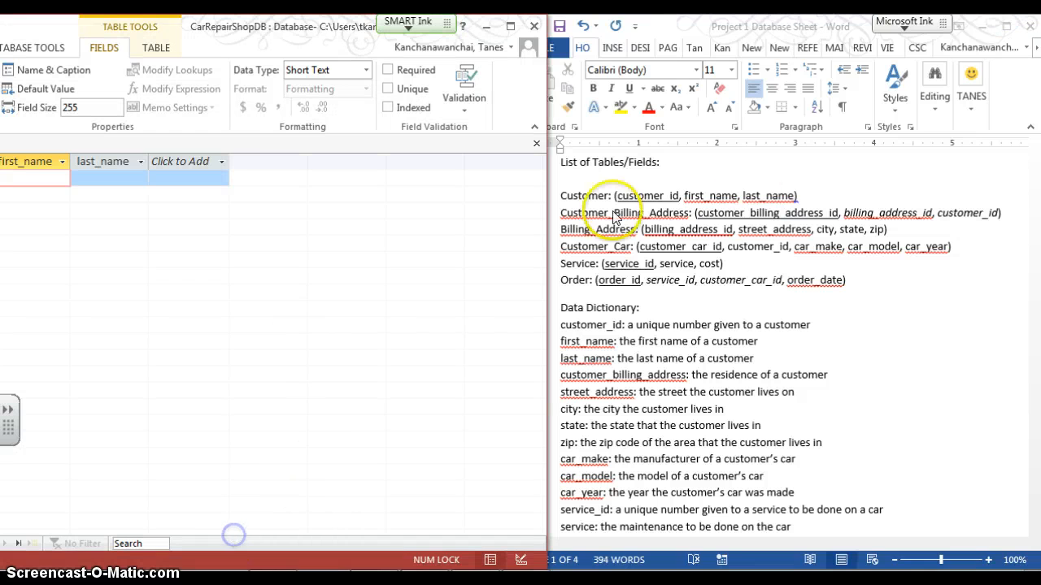
click(741, 197)
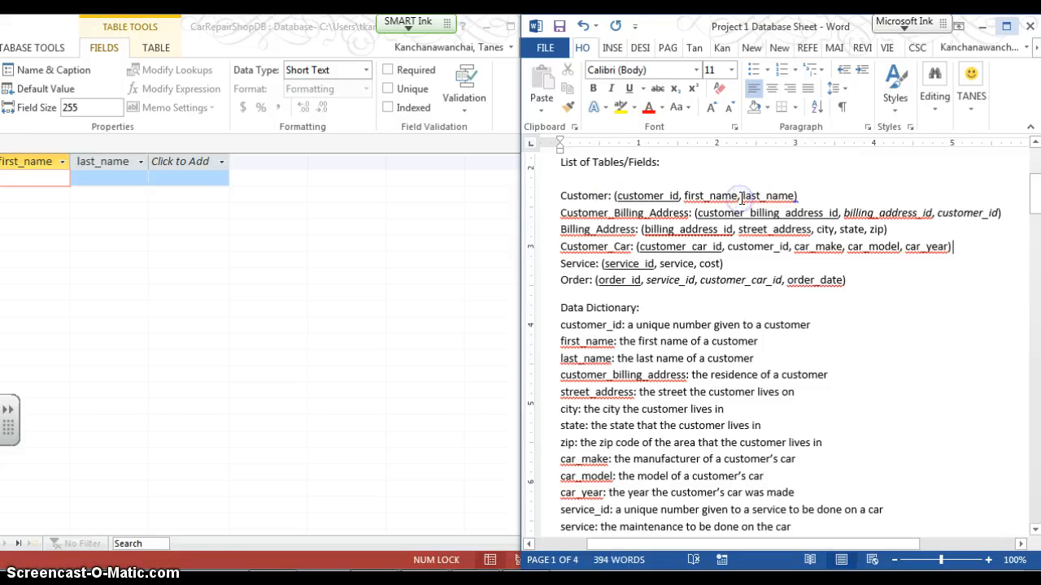
click(260, 35)
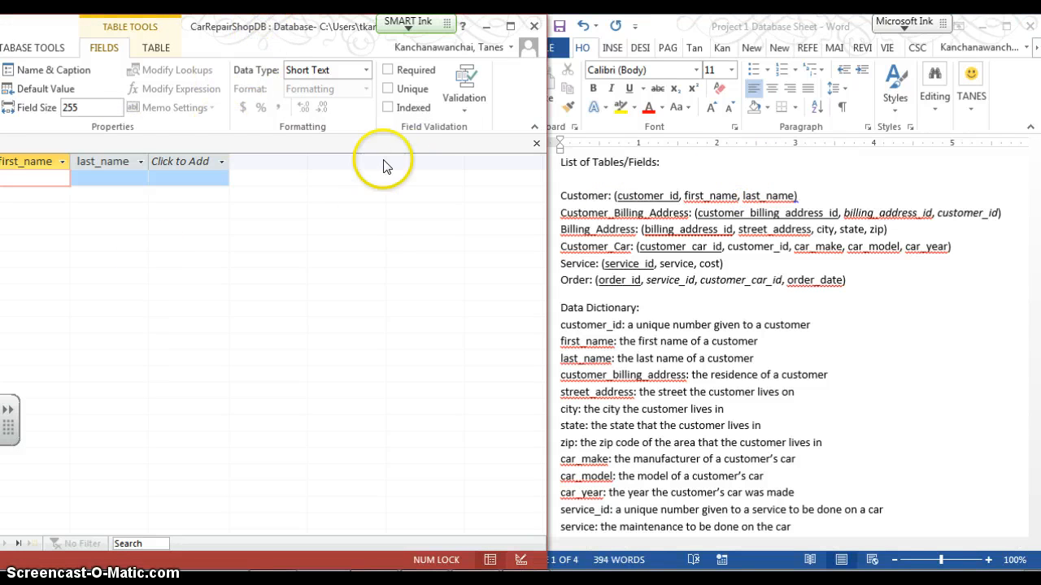
click(559, 198)
click(305, 181)
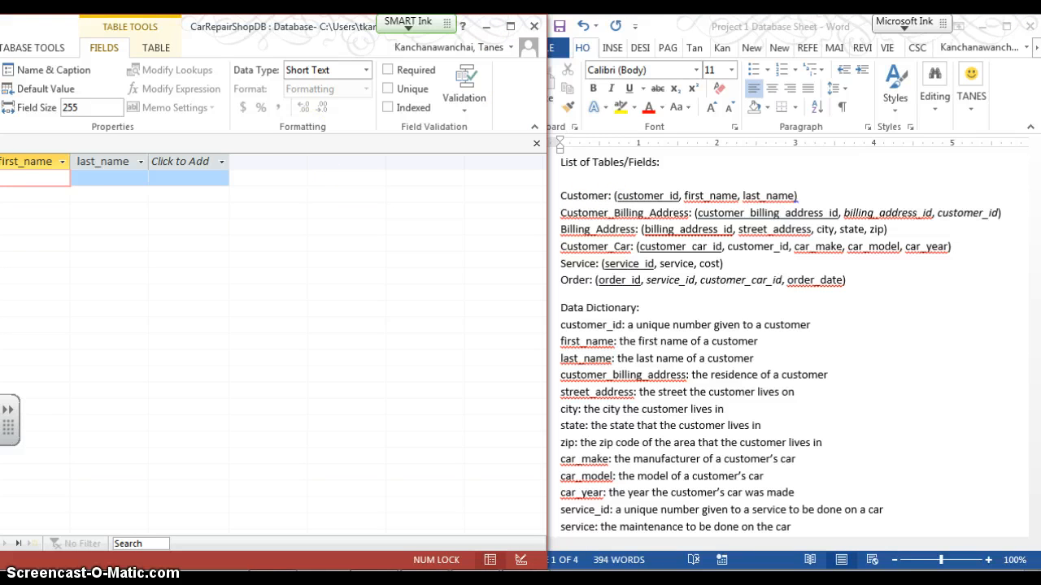
click(512, 27)
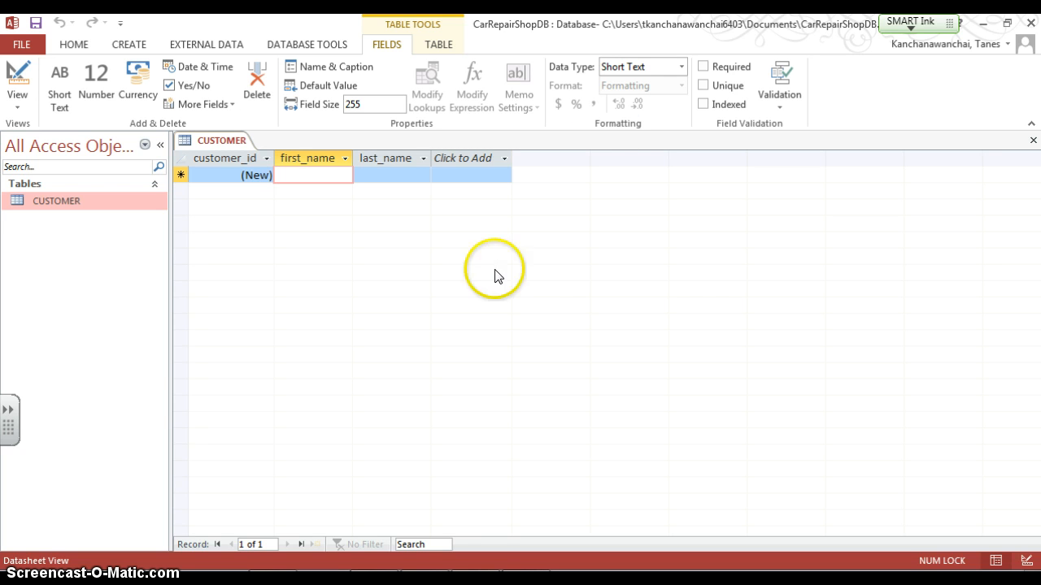
click(1009, 26)
drag(331, 23, 2, 35)
Step: Examine the topic, purpose and list of tables and fields in the Project 1 Database Sheet
click(716, 223)
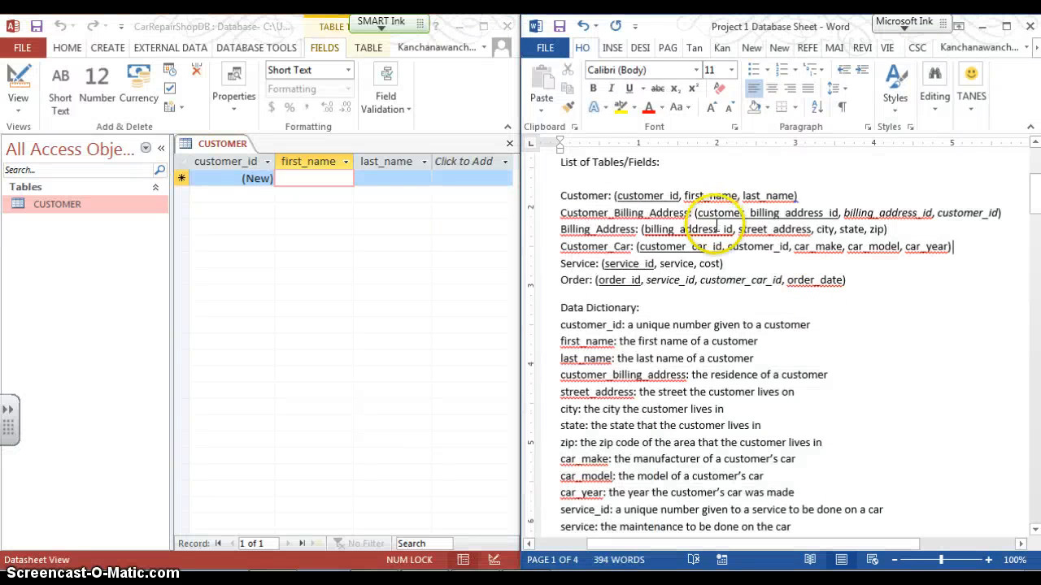
scroll(716, 223, up, 2)
drag(560, 274, 877, 362)
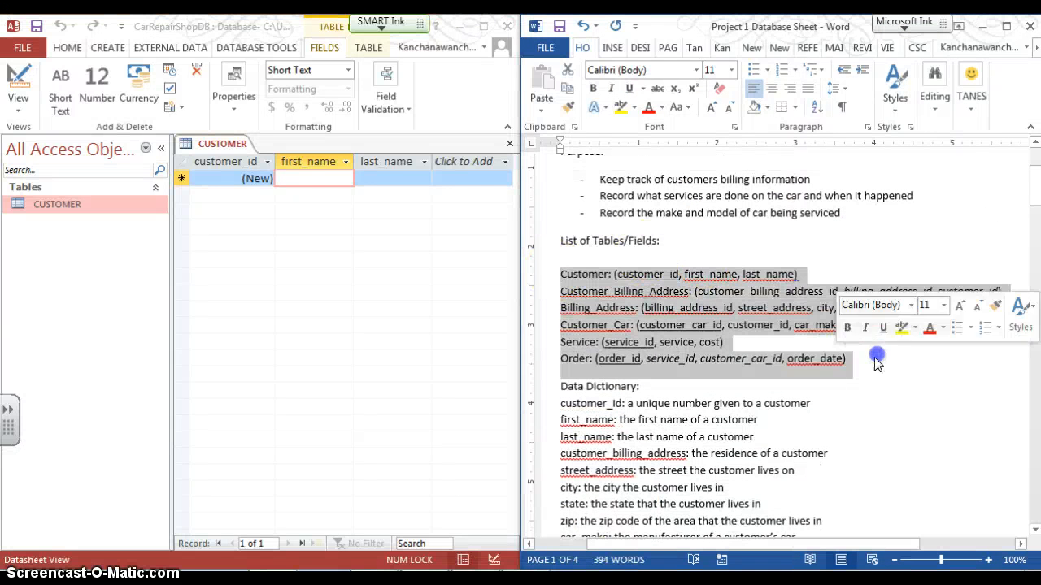
click(863, 366)
mouse_move(560, 275)
mouse_down()
mouse_move(596, 275)
mouse_move(899, 368)
mouse_up()
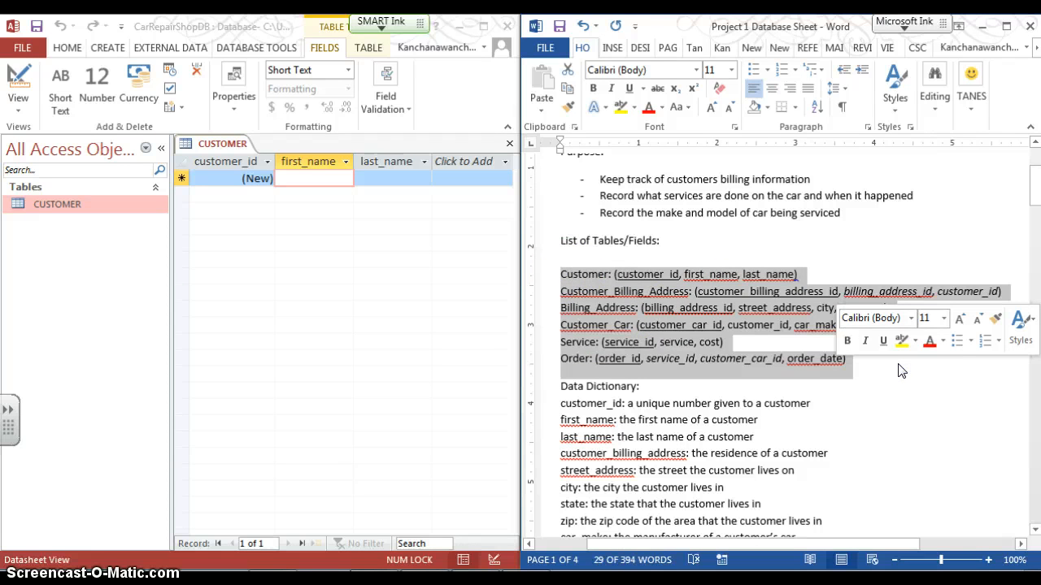
click(899, 370)
drag(846, 365, 630, 258)
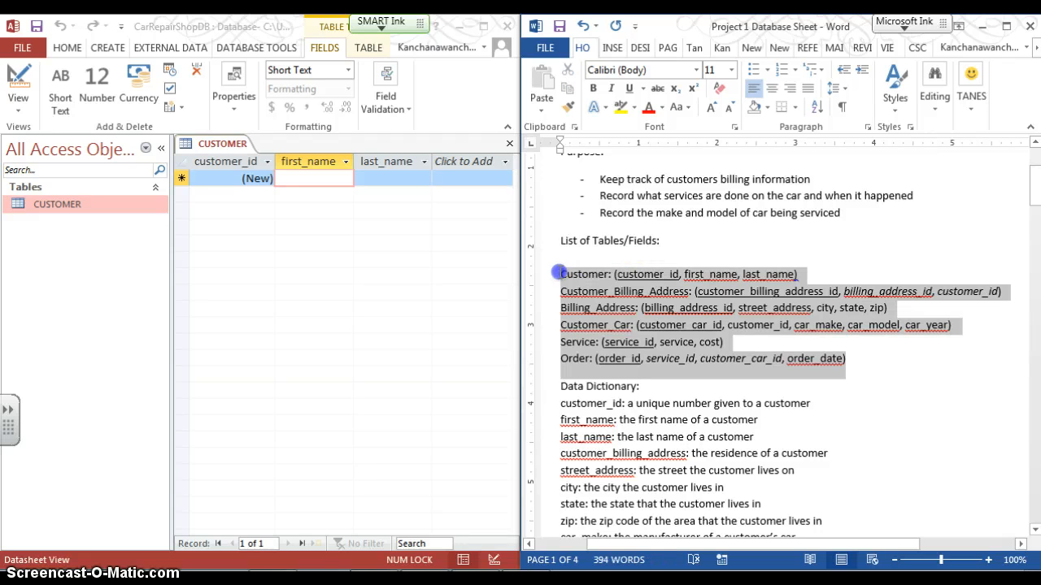
drag(560, 273, 560, 273)
scroll(693, 289, up, 2)
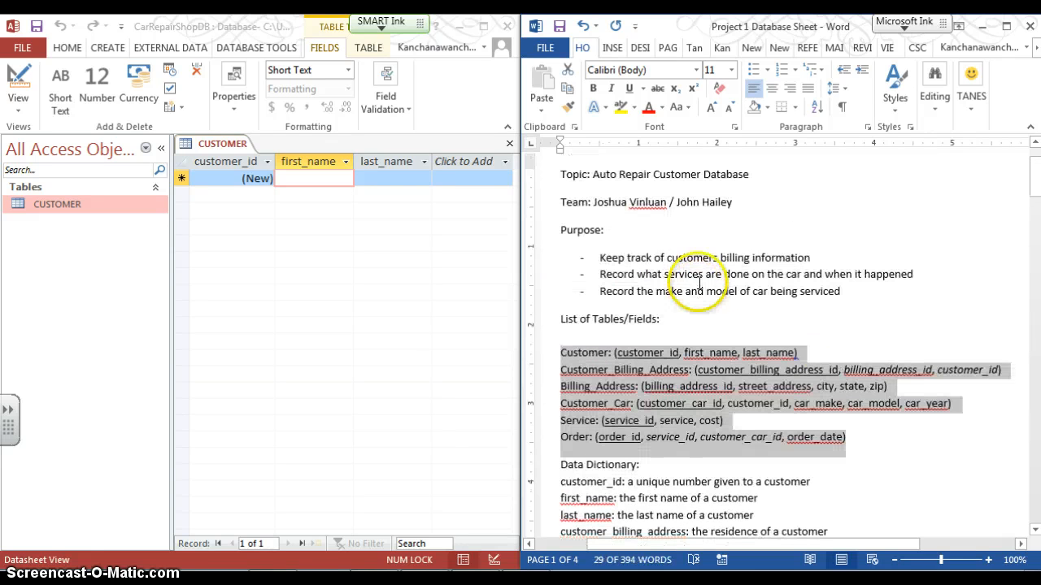
scroll(842, 363, down, 1)
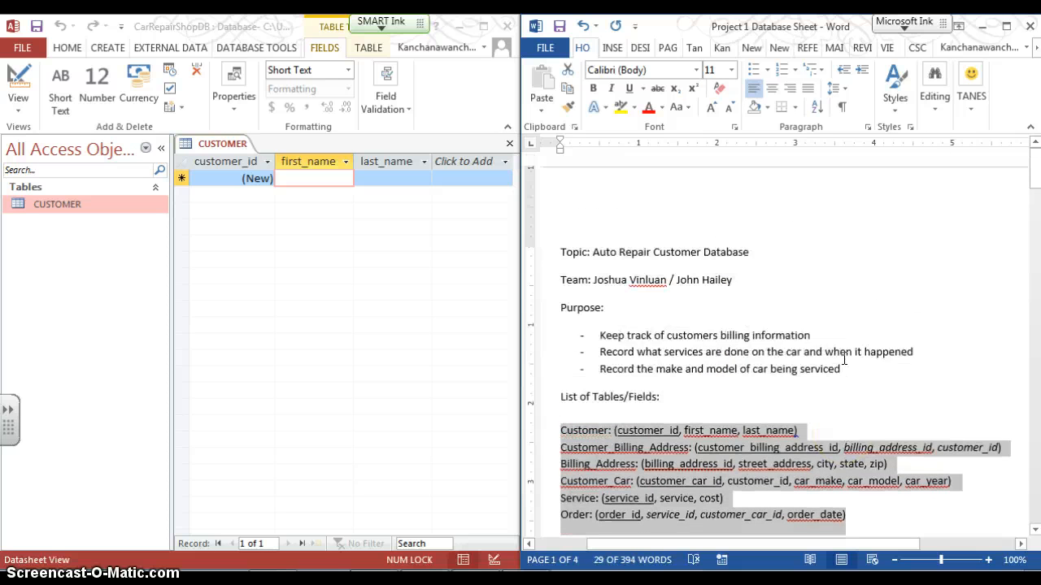
scroll(846, 365, down, 2)
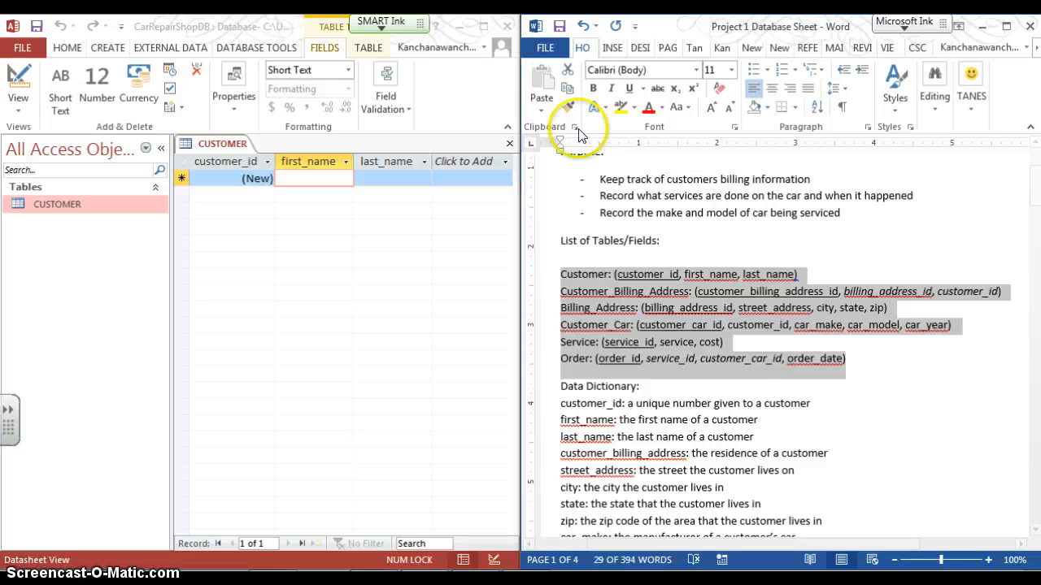
Step: Compare the Customer entry in the sheet's table list with the columns of the CUSTOMER table in the database
click(593, 272)
drag(562, 275, 598, 358)
click(588, 290)
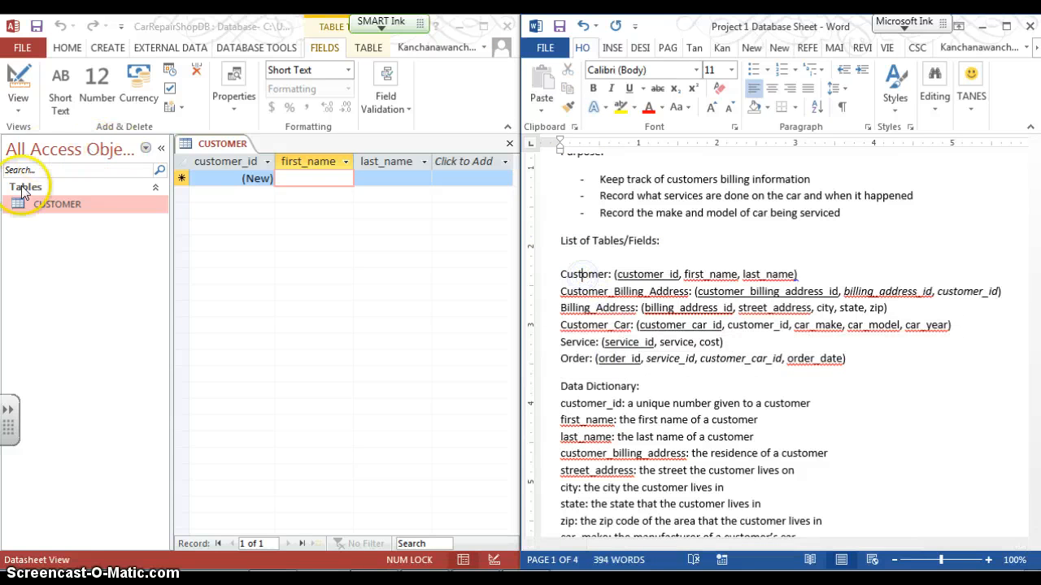
click(57, 206)
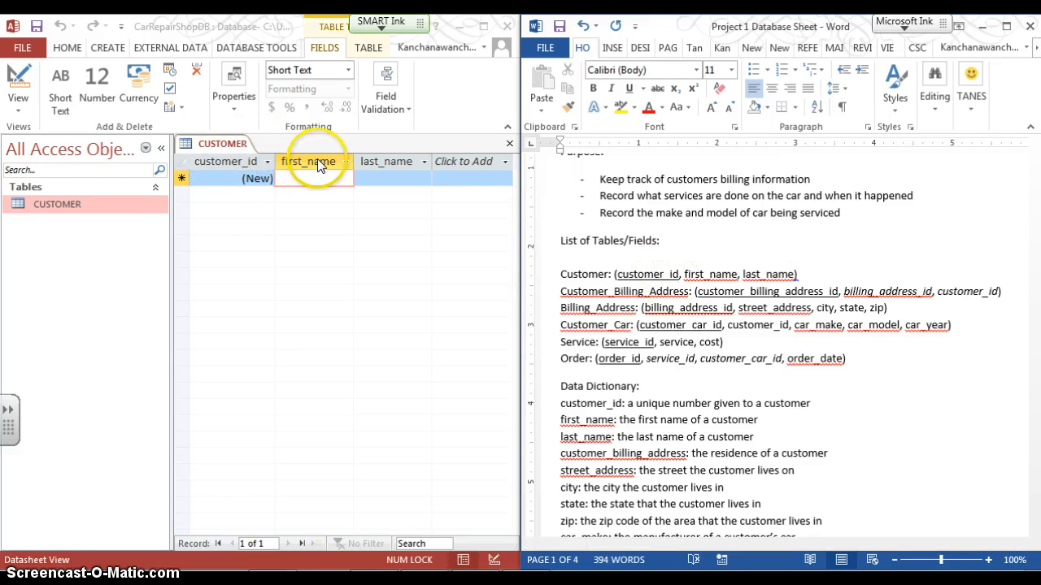
click(306, 179)
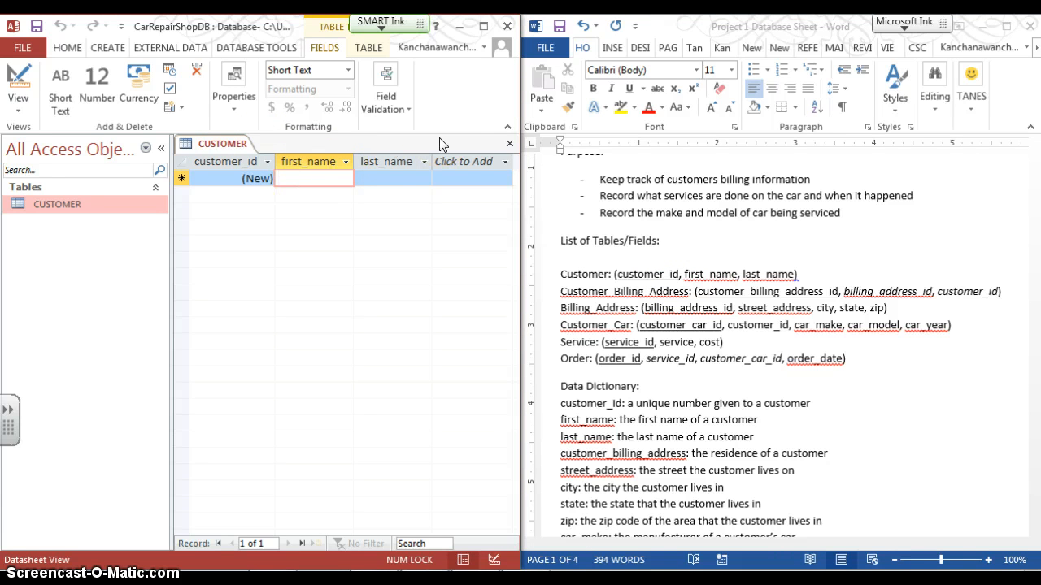
Step: Try to copy all first_name and last_name data cells from the document's Customer table into the CUSTOMER table's new record
click(929, 333)
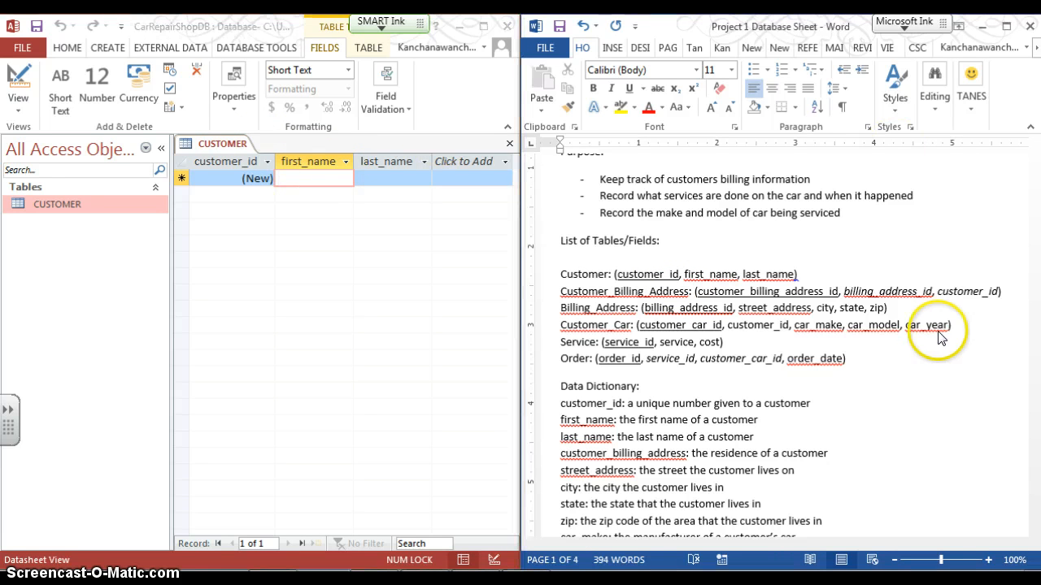
scroll(931, 346, down, 12)
scroll(931, 346, up, 4)
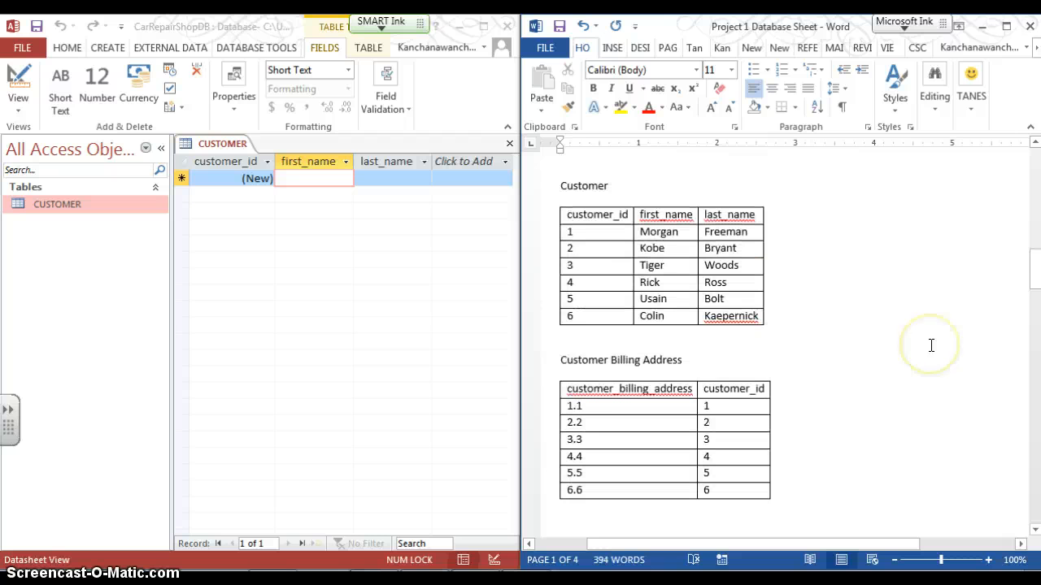
scroll(931, 345, up, 1)
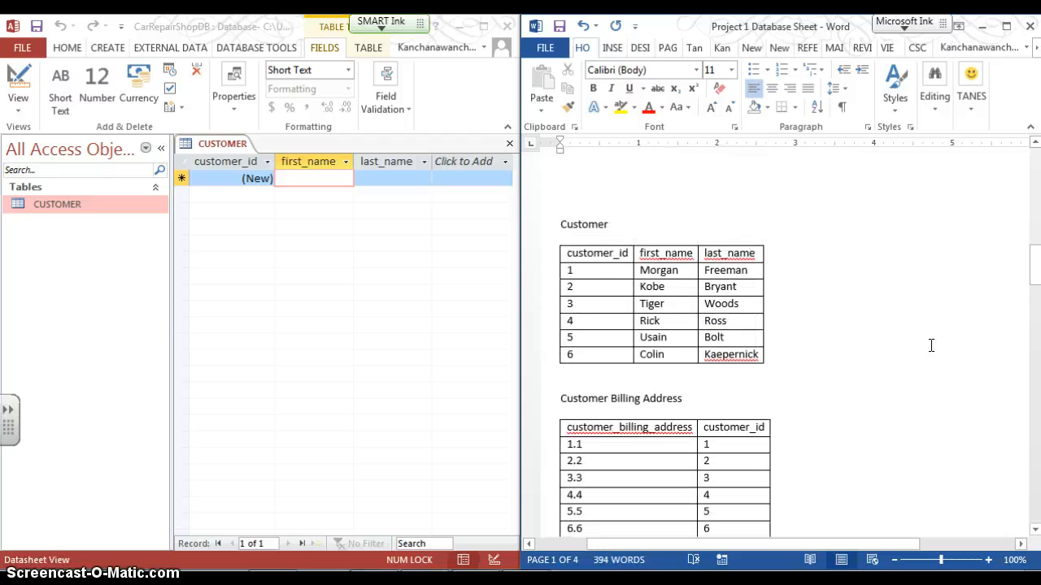
click(643, 272)
drag(659, 272, 730, 353)
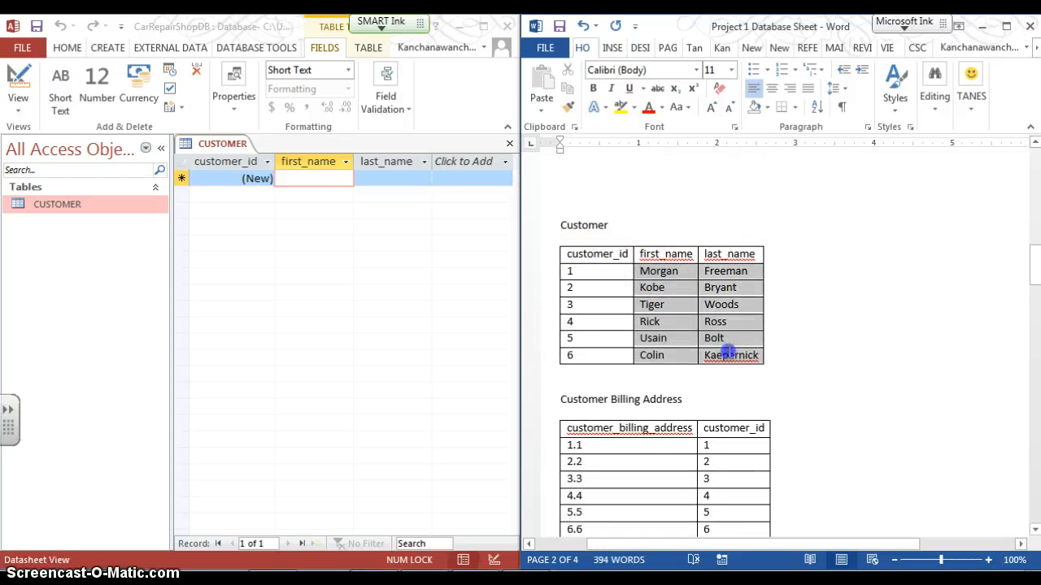
right_click(710, 349)
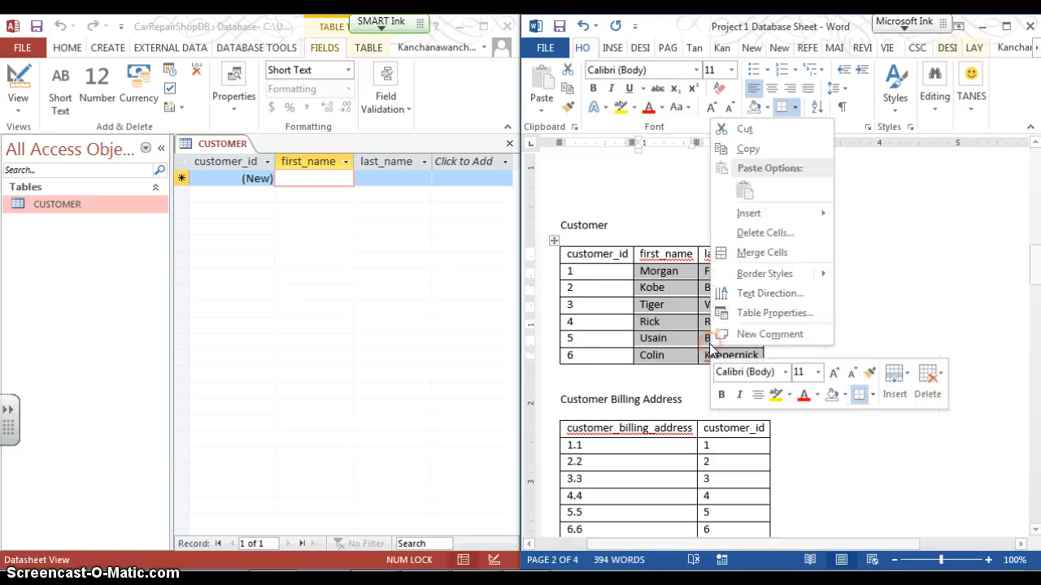
click(746, 148)
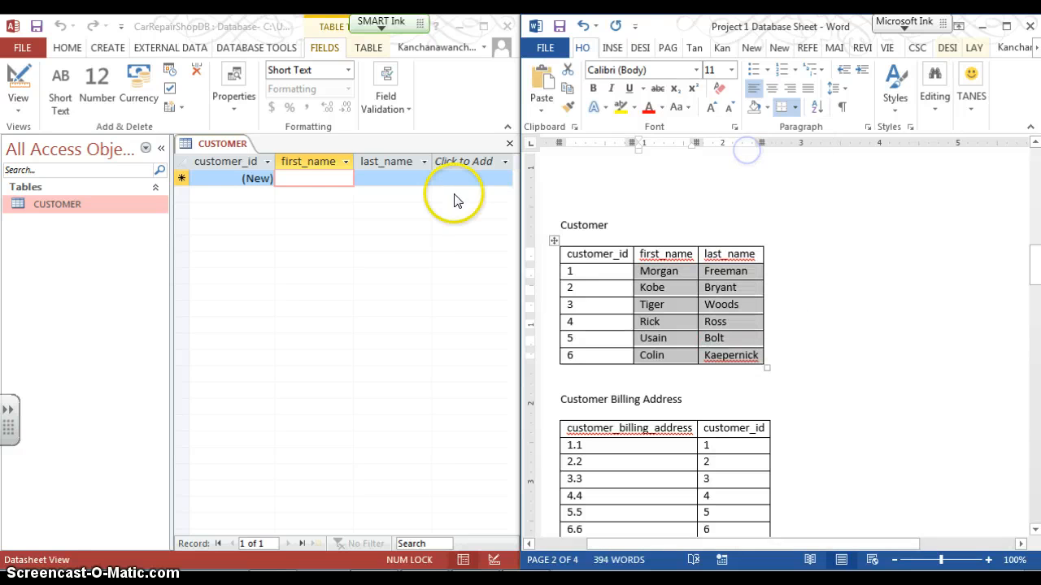
right_click(289, 178)
click(316, 229)
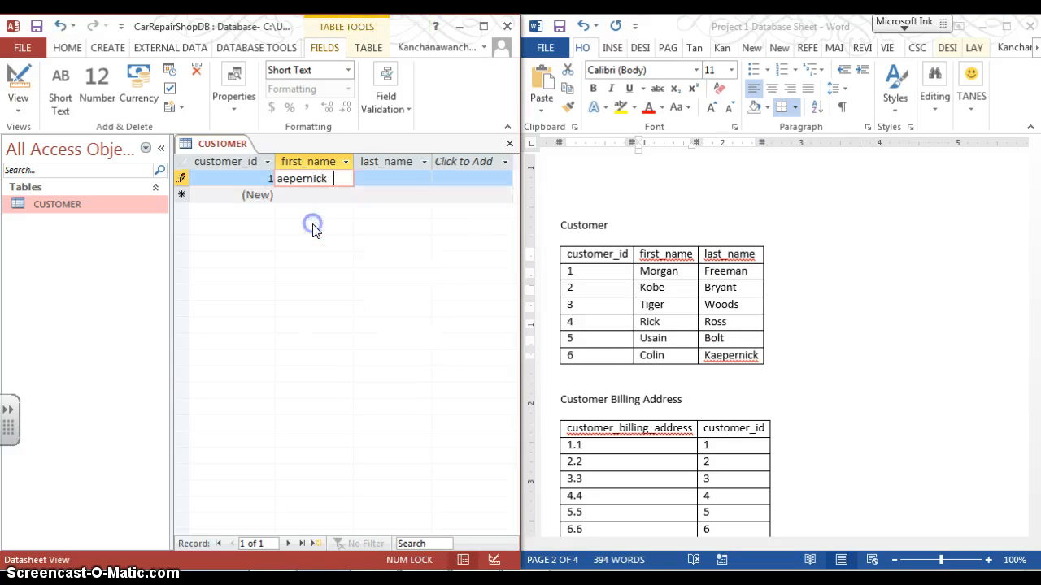
Step: Make "Morgan" bold in the first data row of the document's Customer table
click(659, 305)
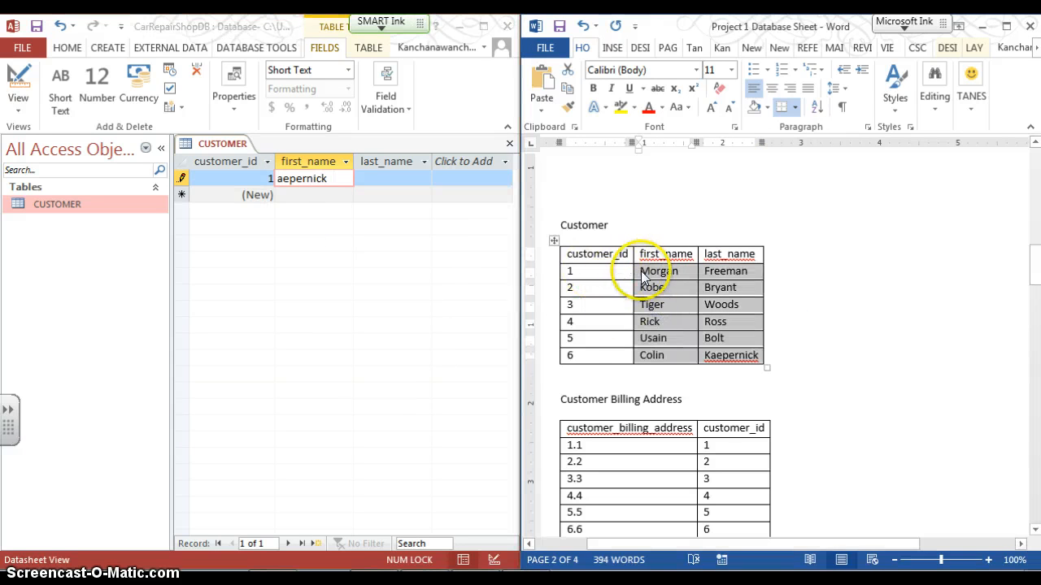
click(637, 272)
click(633, 273)
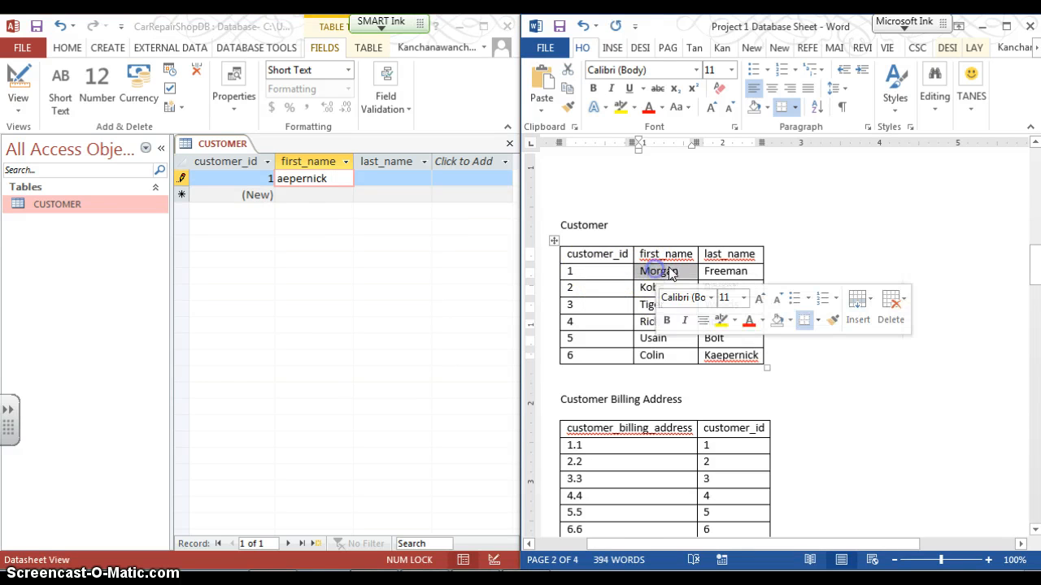
click(666, 319)
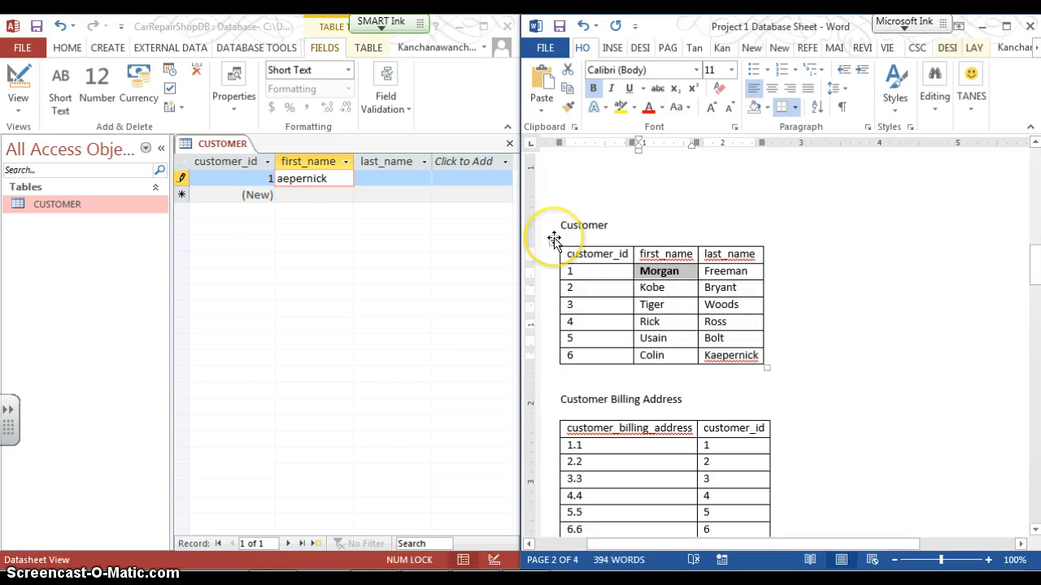
Step: Trim the pasted first_name value of CUSTOMER record 1 down to "Morgan"
click(383, 195)
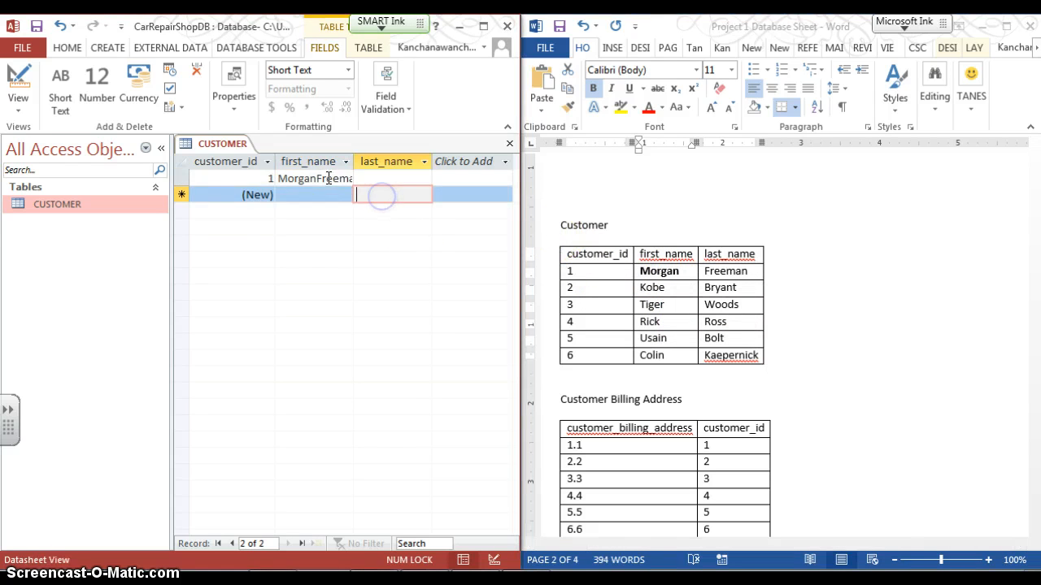
click(318, 179)
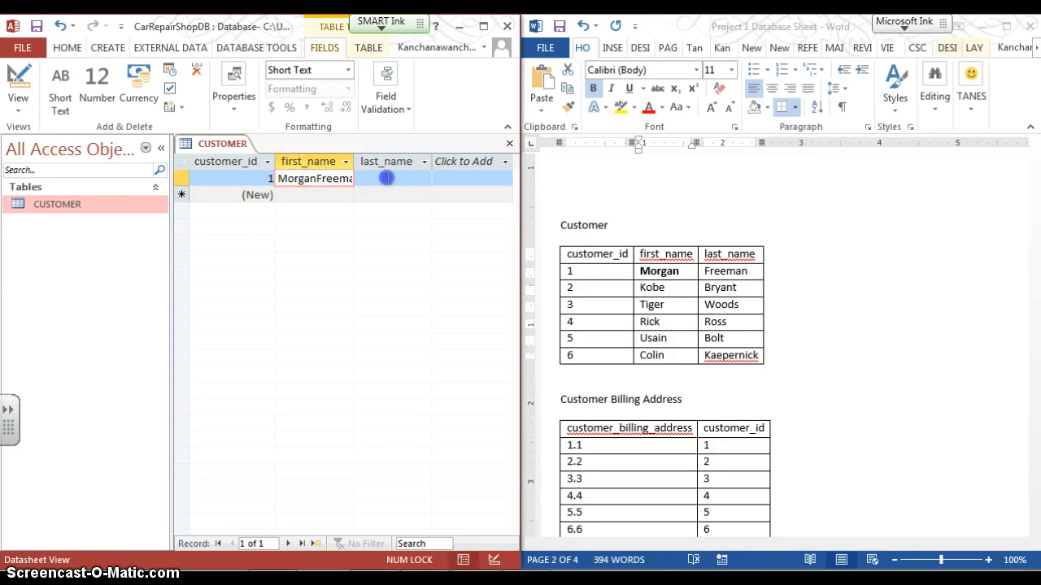
drag(386, 177, 399, 176)
key(BackSpace)
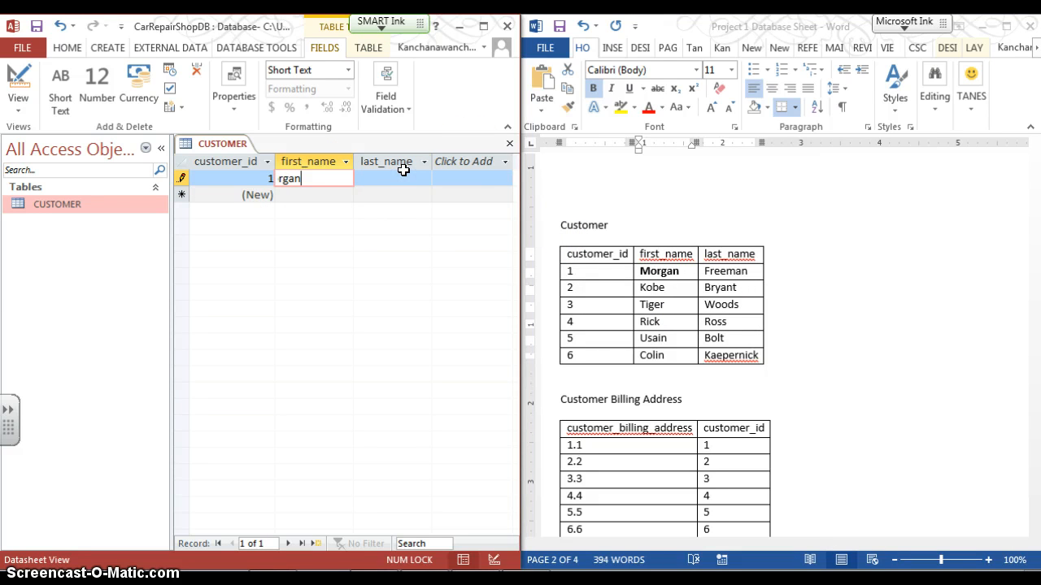
Step: Select the document's entire Customer table and launch Excel 2013
click(832, 288)
click(552, 239)
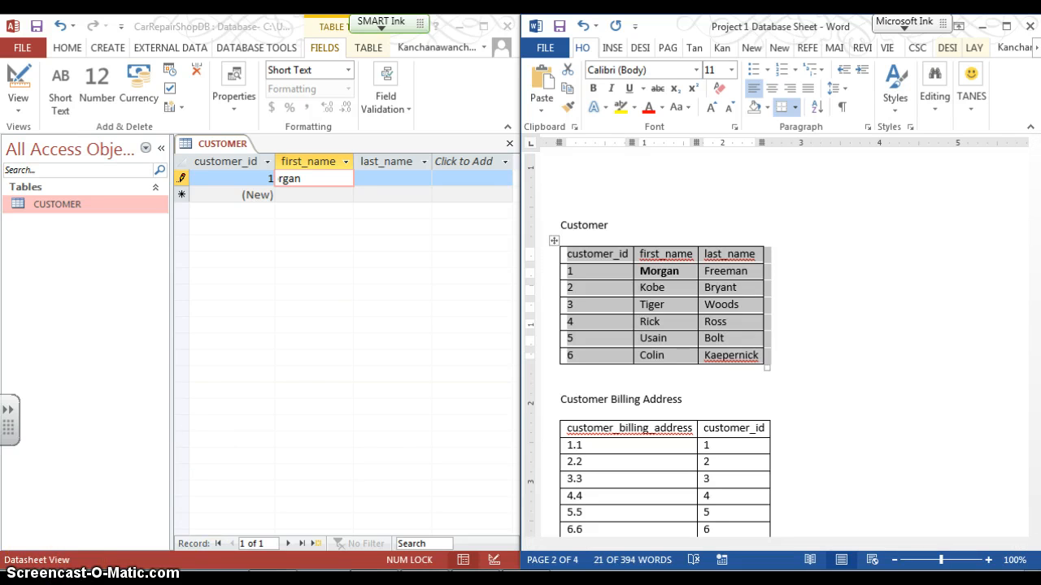
click(22, 580)
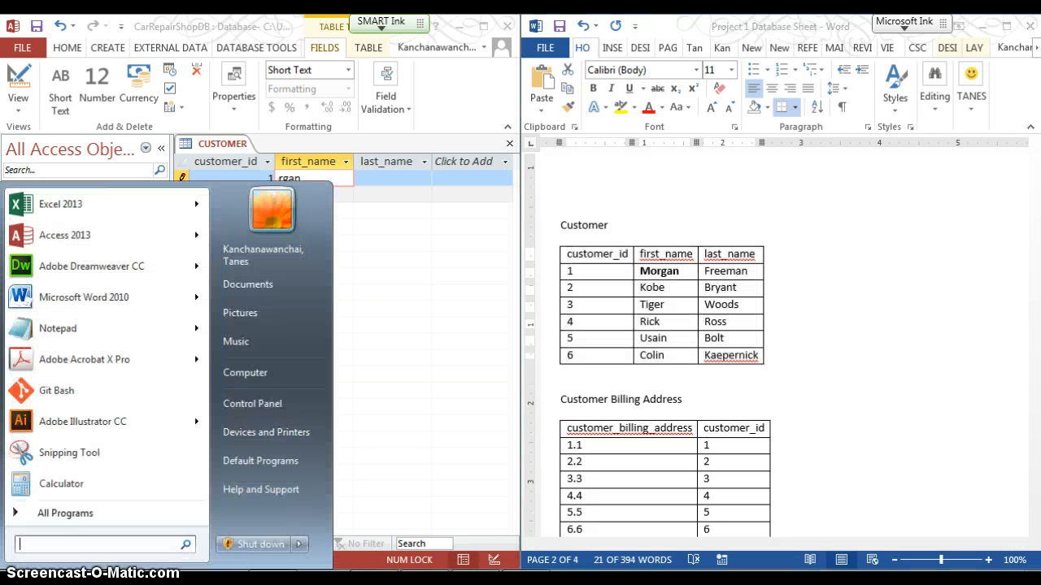
click(78, 205)
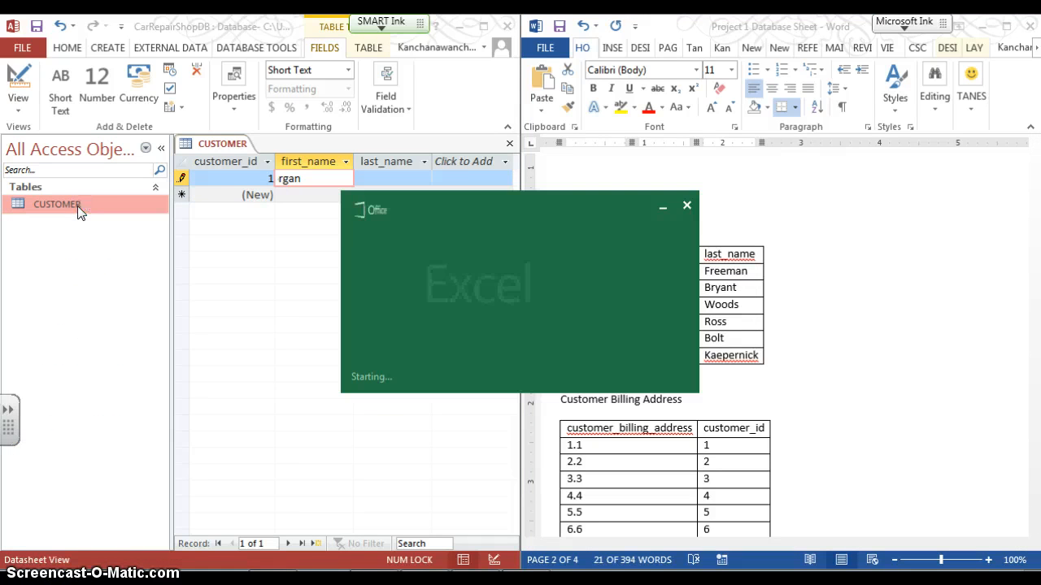
Step: Set the last_name of CUSTOMER record 1 to "Freeman" and move to the first_name field of a new record
click(330, 202)
click(372, 178)
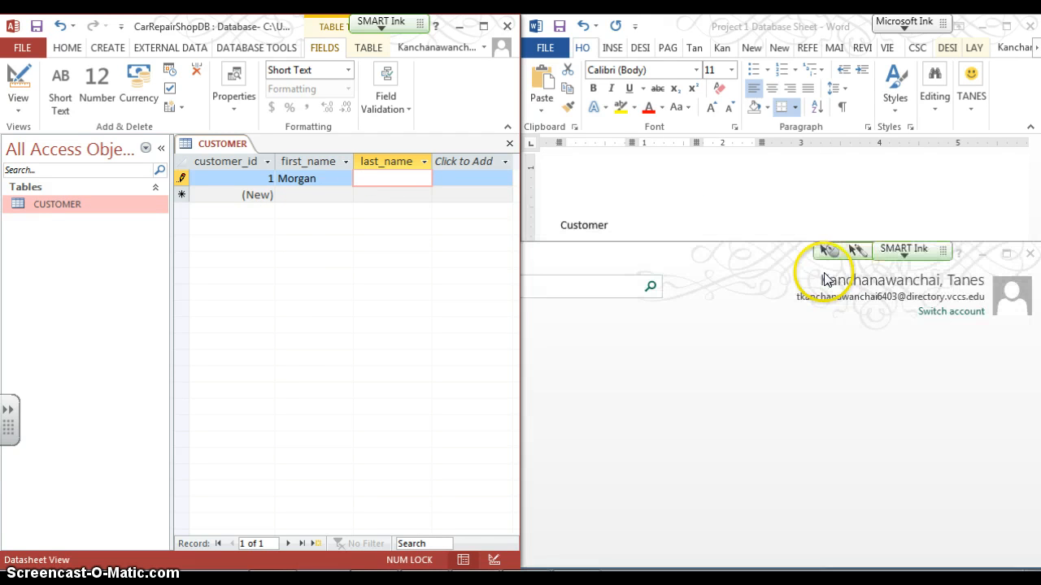
text(Freeman)
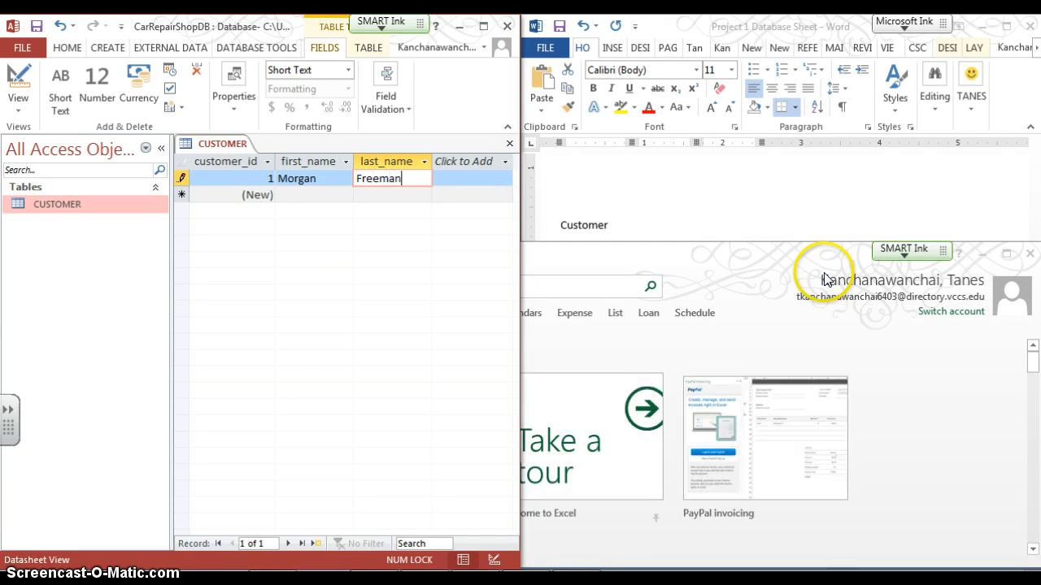
click(331, 196)
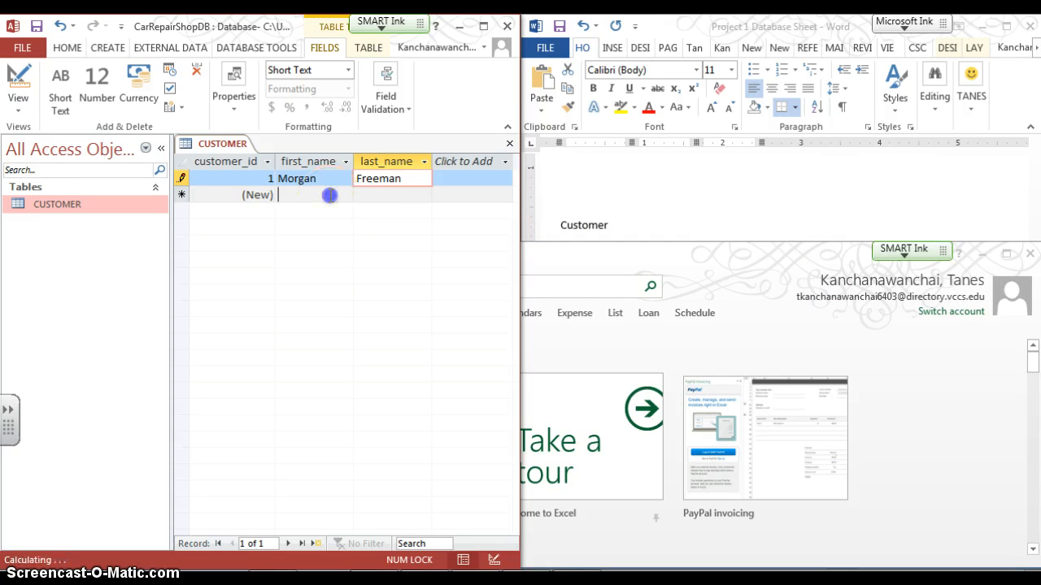
key(alt+Tab)
key(alt+Tab)
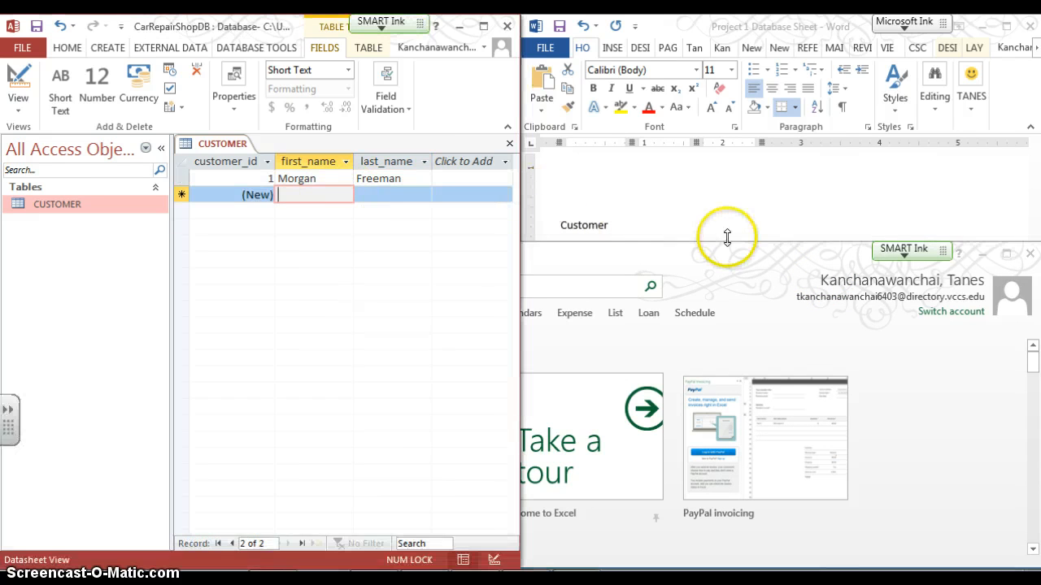
Step: Enter first_name "Kobe" and last_name "Bryant" as CUSTOMER record 2 and move to the first_name field of a new record
key(alt+Tab)
click(719, 204)
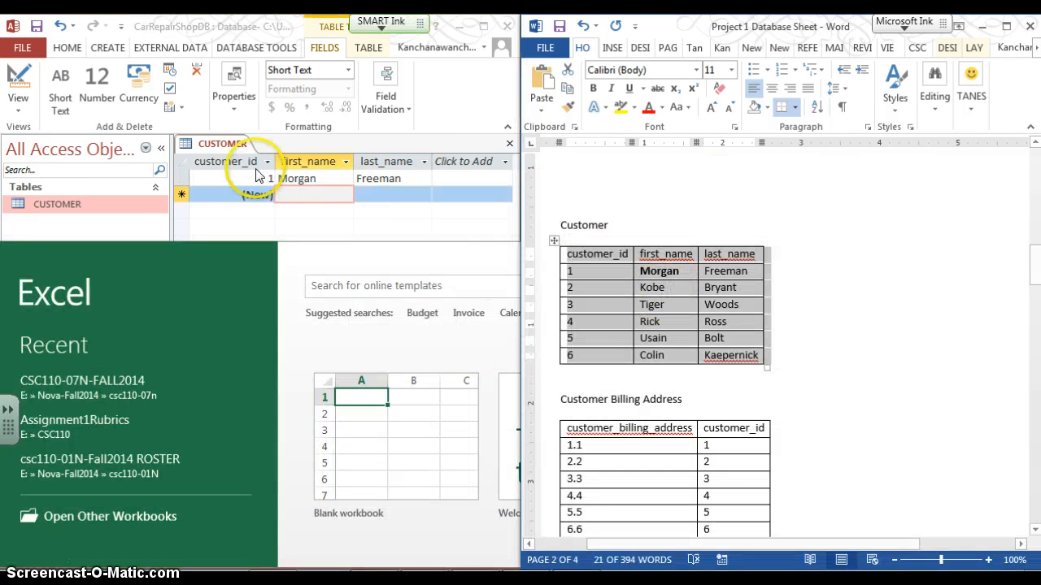
click(304, 195)
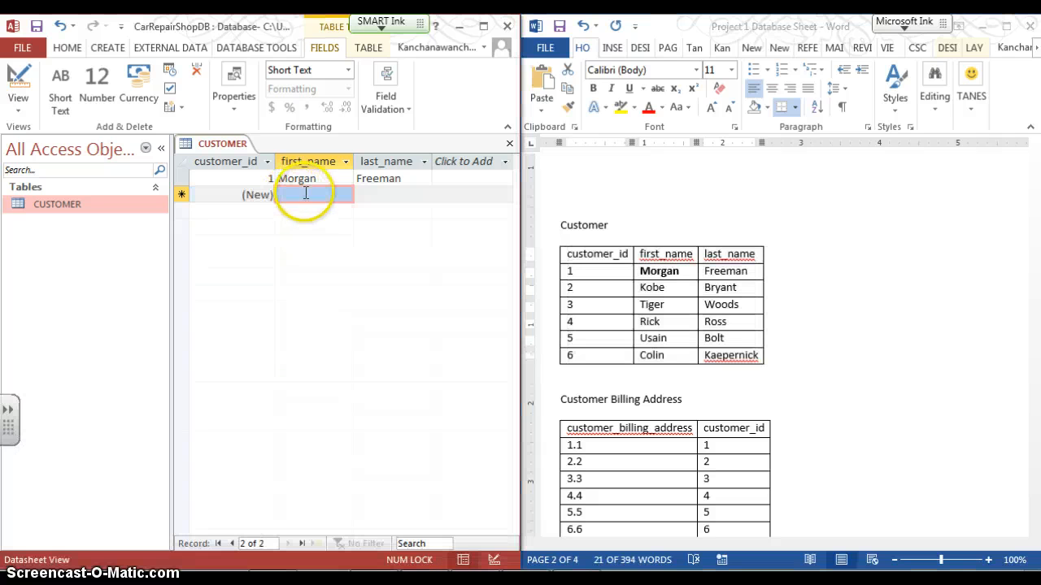
text(Kobe)
key(Tab)
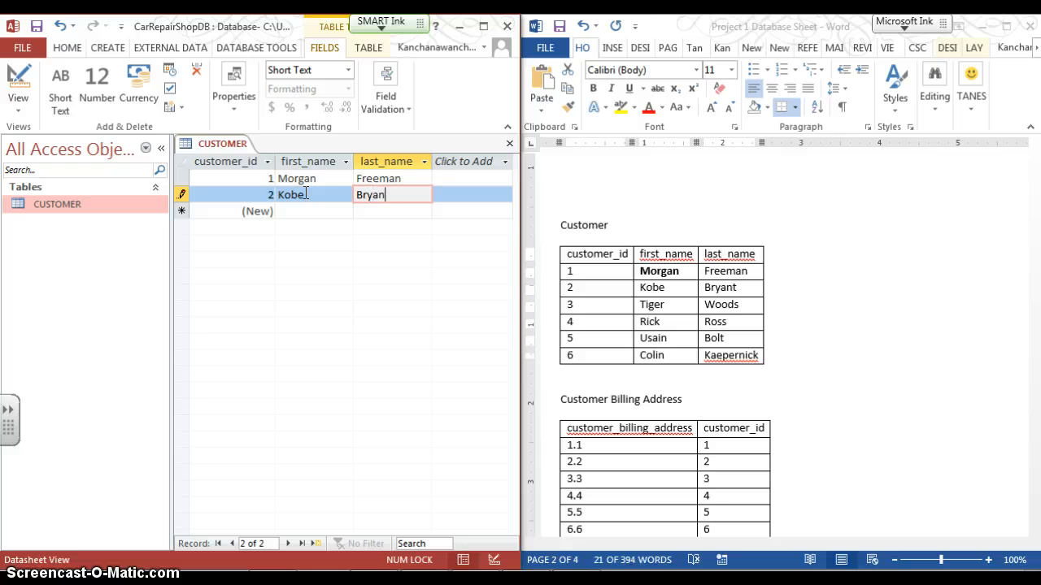
click(322, 208)
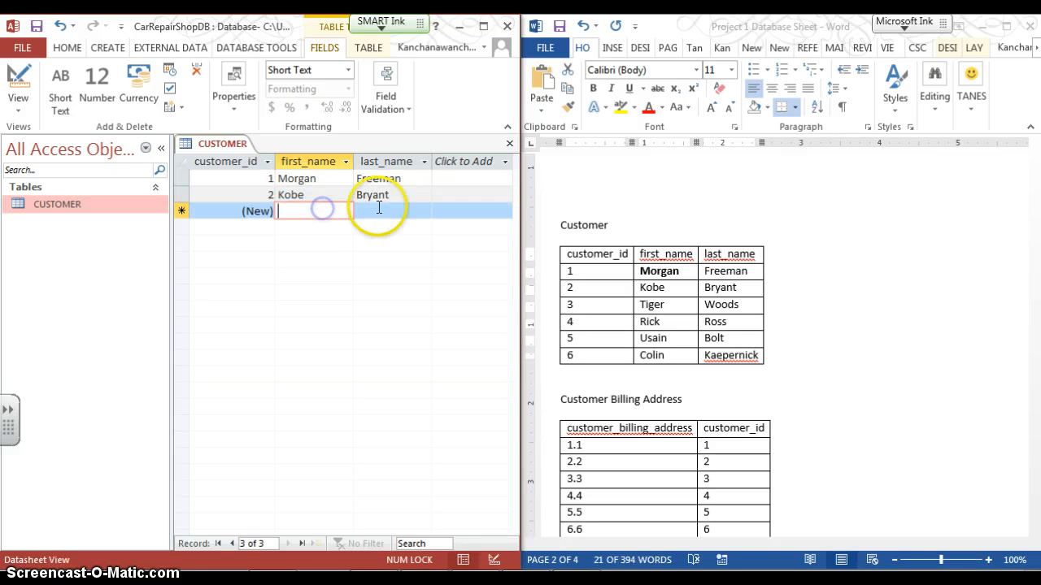
Step: Switch to Excel, create a blank workbook beside the CUSTOMER table, and paste the copied Customer table starting at cell A1
click(589, 582)
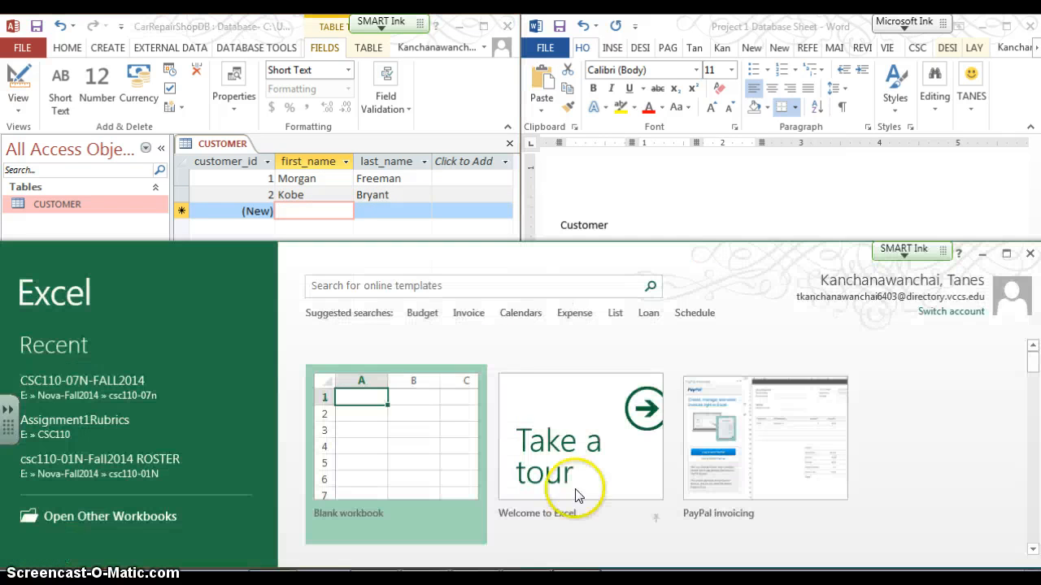
click(458, 408)
click(458, 406)
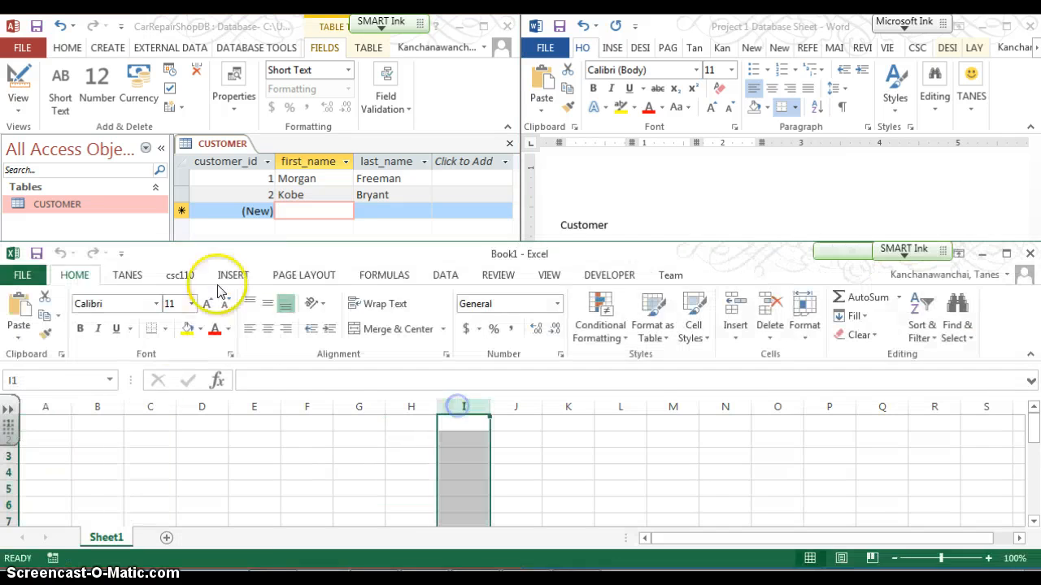
drag(255, 259, 1040, 357)
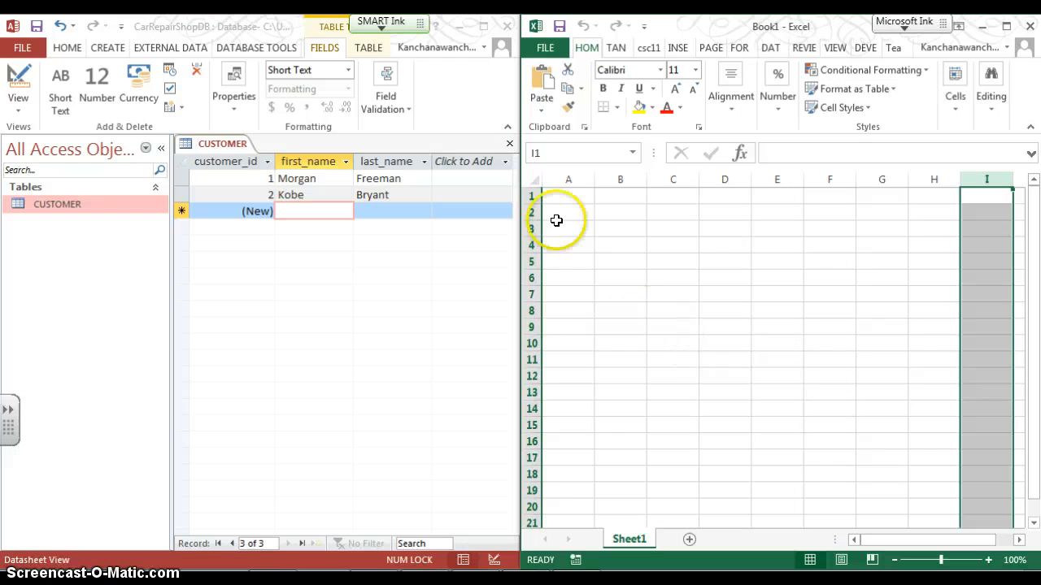
click(564, 196)
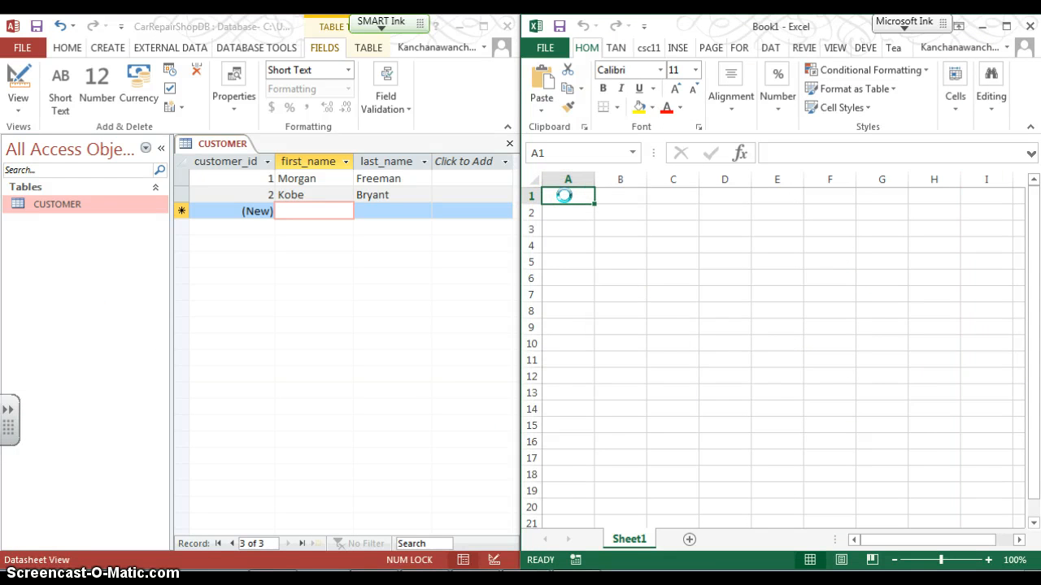
text(customer_id	first_name	last_name 1	Morgan	Freeman 2	Kobe	Bryant 3	Tiger	Woods 4	Rick	Ross 5	Usain	Bolt 6	Colin	Kaepernick)
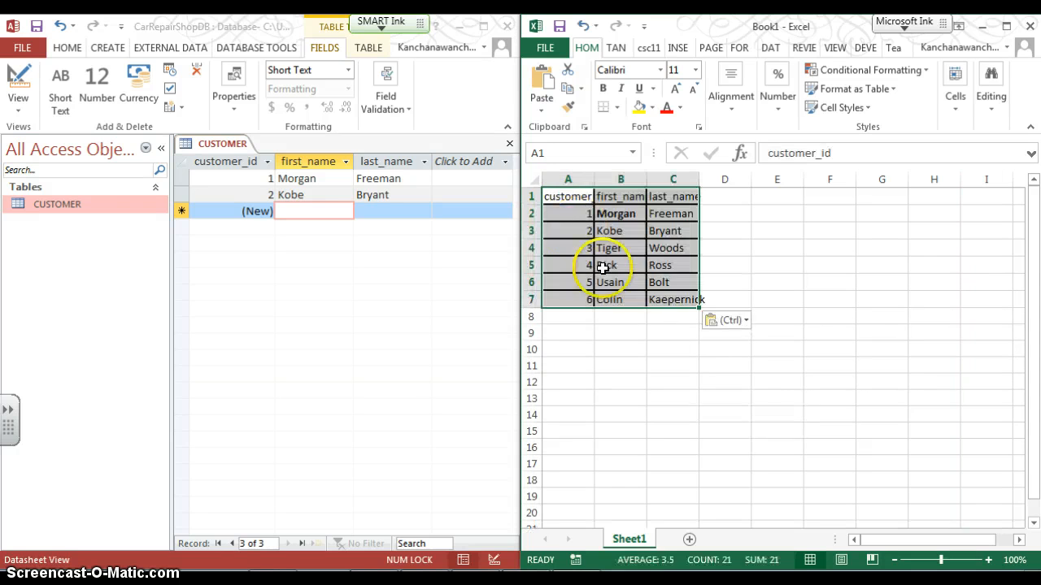
Step: Copy worksheet range B4:C7 and paste it into the CUSTOMER table in Access, starting at the new record's first_name field
click(678, 394)
click(598, 248)
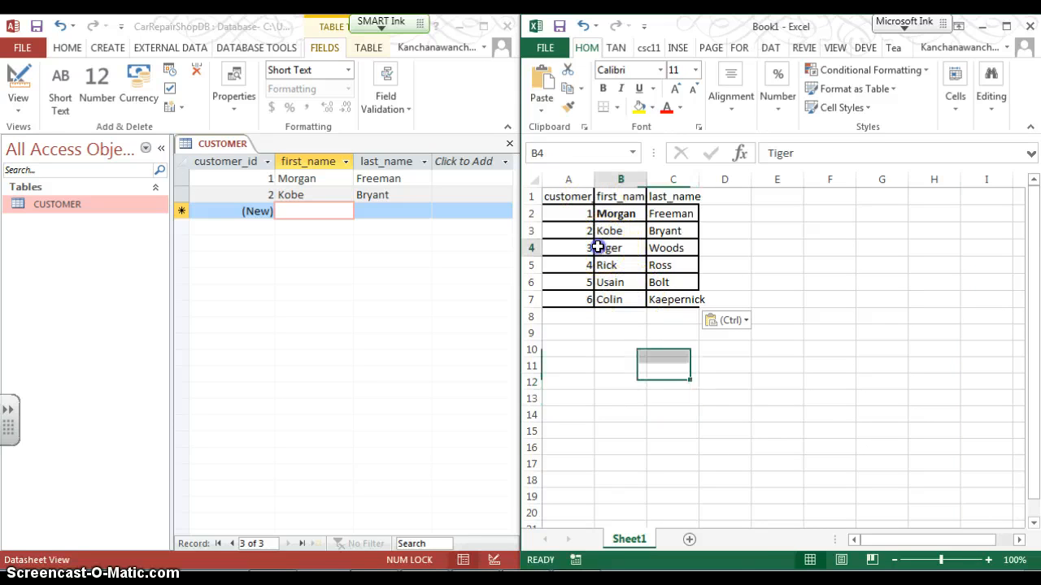
drag(598, 248, 674, 266)
key(ctrl+c)
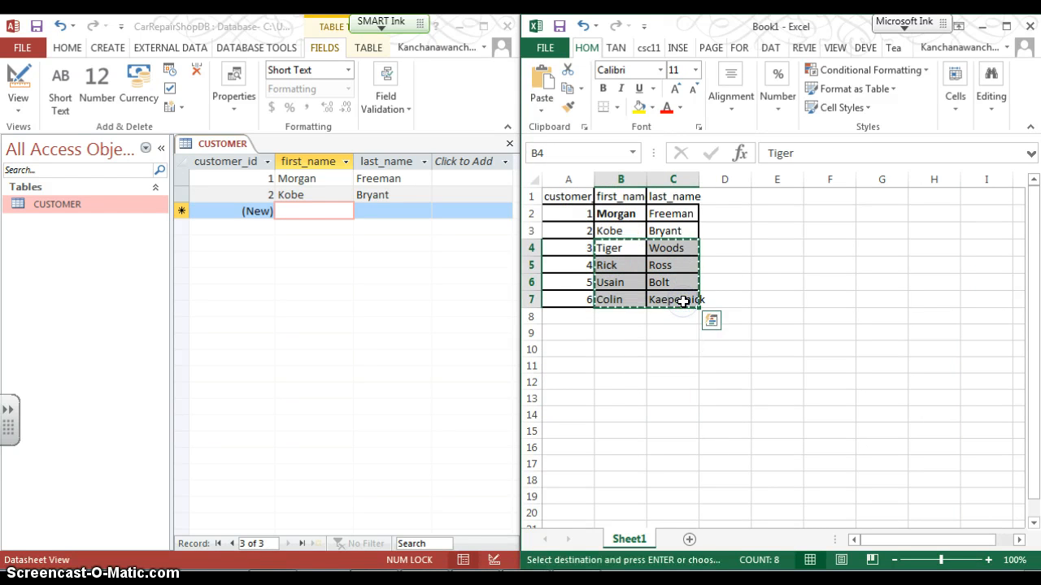
click(326, 211)
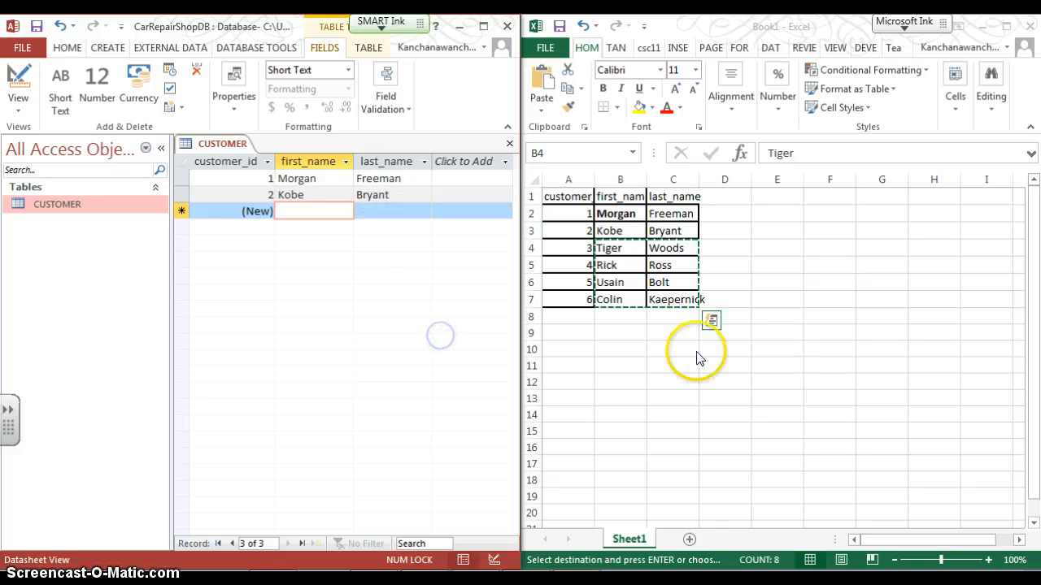
right_click(336, 211)
click(366, 257)
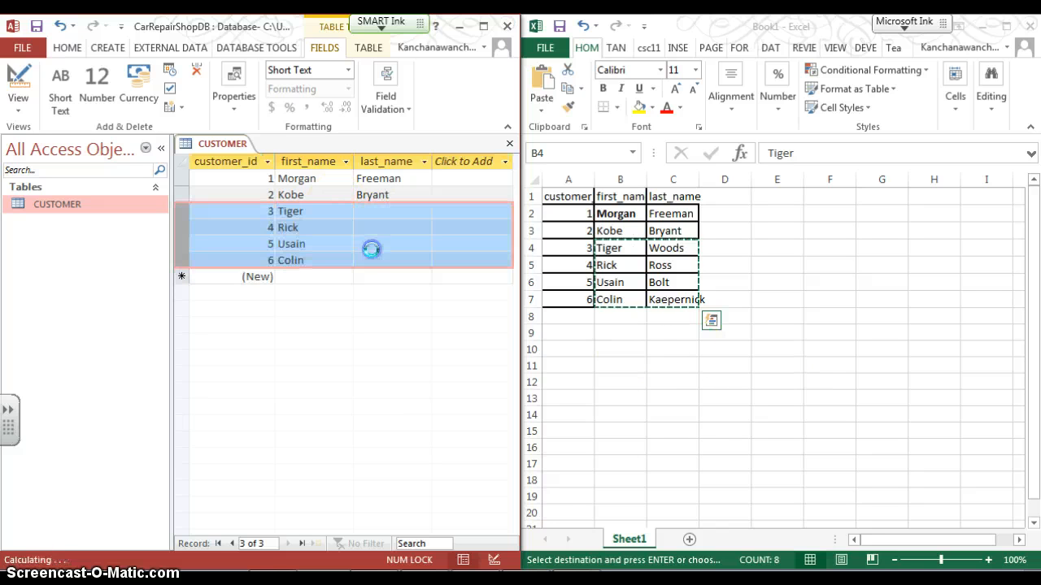
click(491, 349)
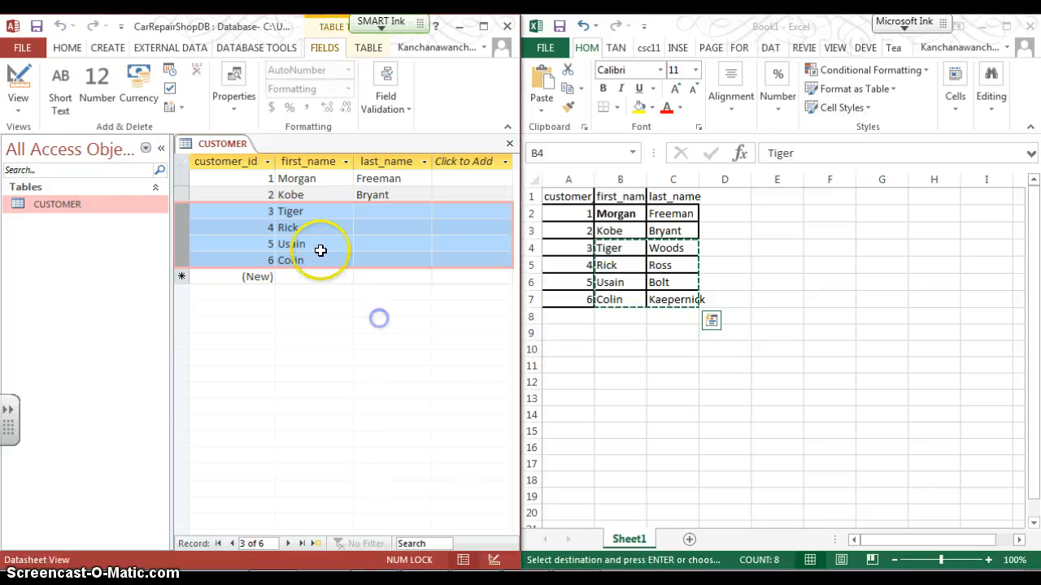
Step: Copy the last names in worksheet range C4:C7 and paste them into CUSTOMER record 3 so its last_name is "Woods"
click(303, 211)
click(379, 211)
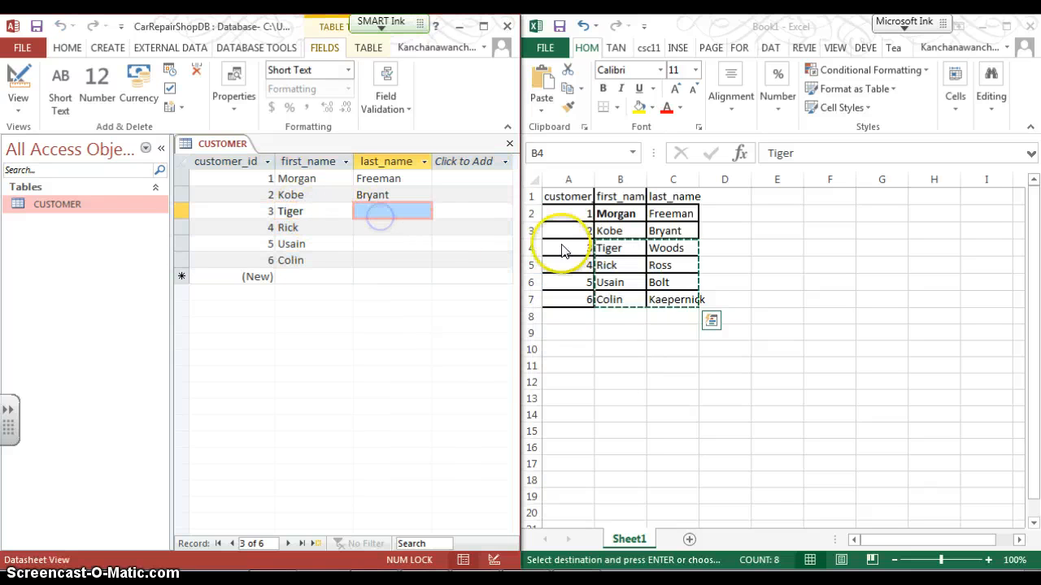
click(655, 245)
drag(657, 244, 665, 285)
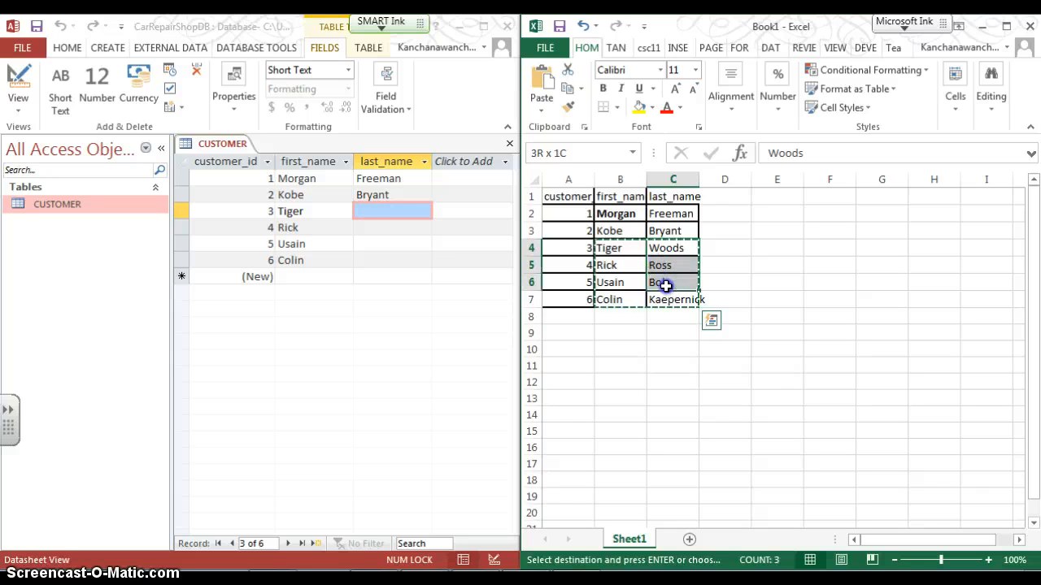
click(415, 211)
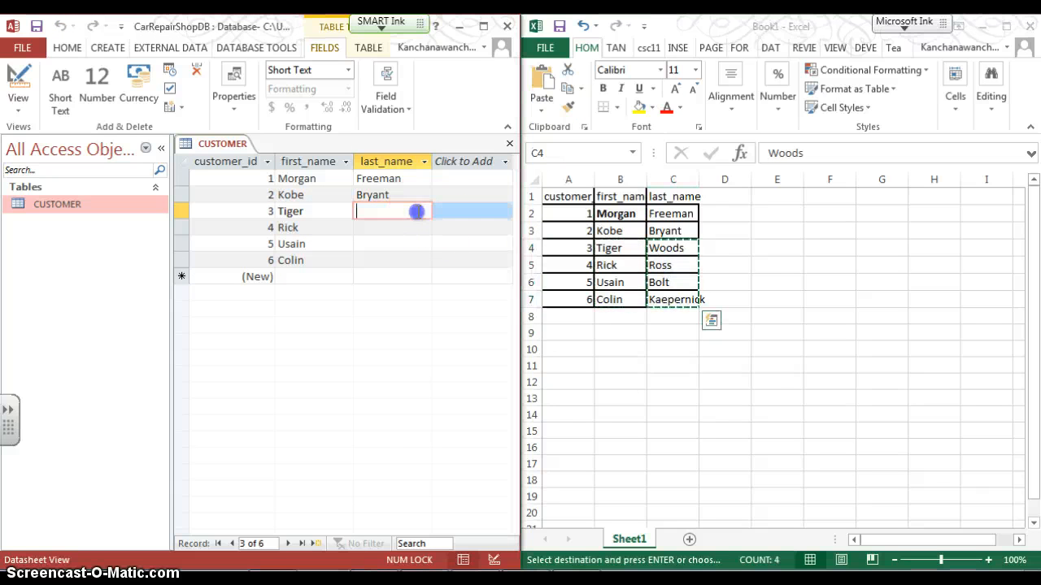
right_click(416, 212)
click(448, 261)
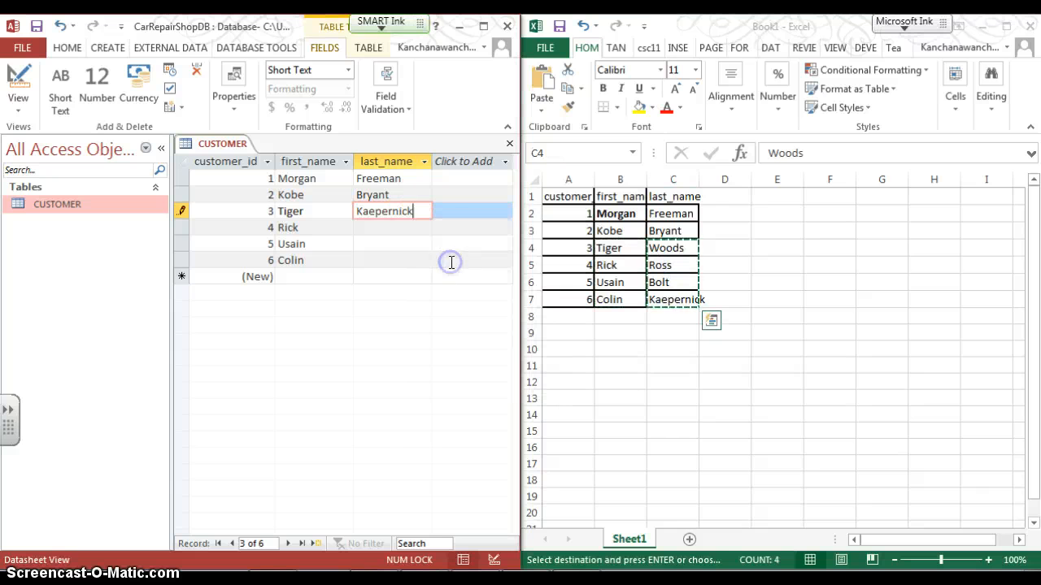
click(399, 228)
click(395, 209)
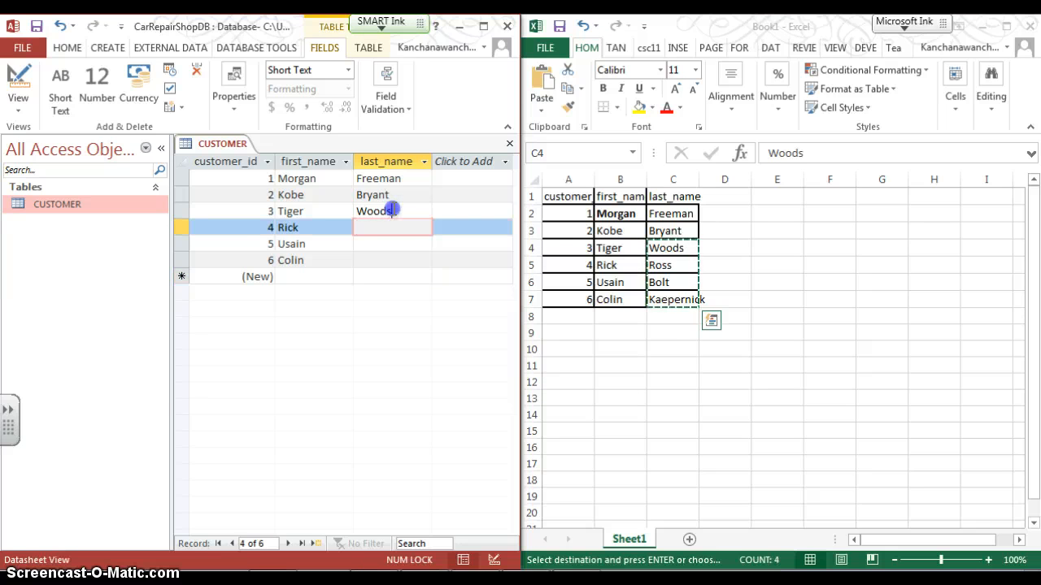
Step: Try to paste the last names copied from C4:C7 into the last_name field of CUSTOMER record 4
click(661, 265)
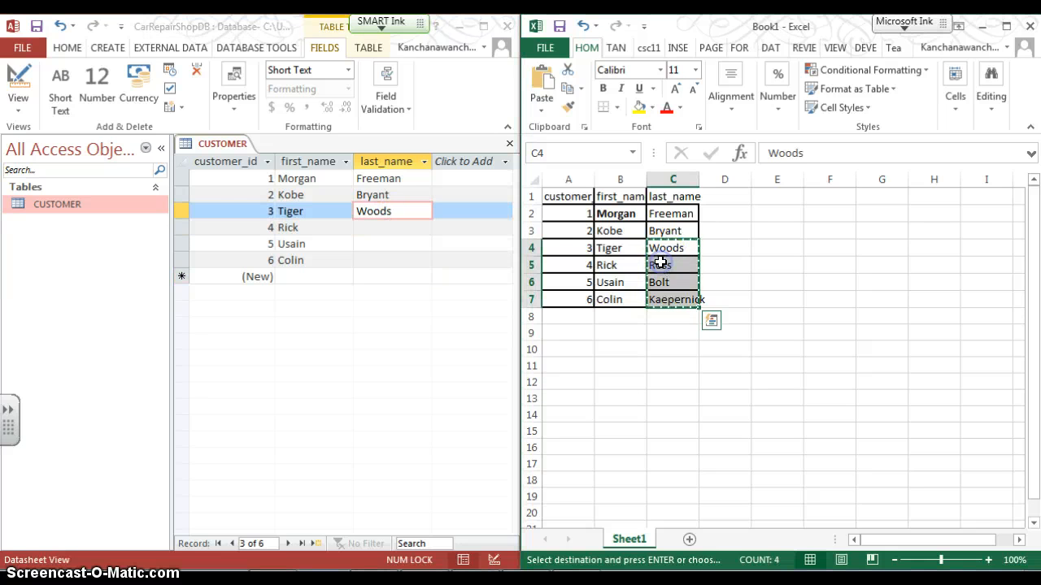
click(379, 230)
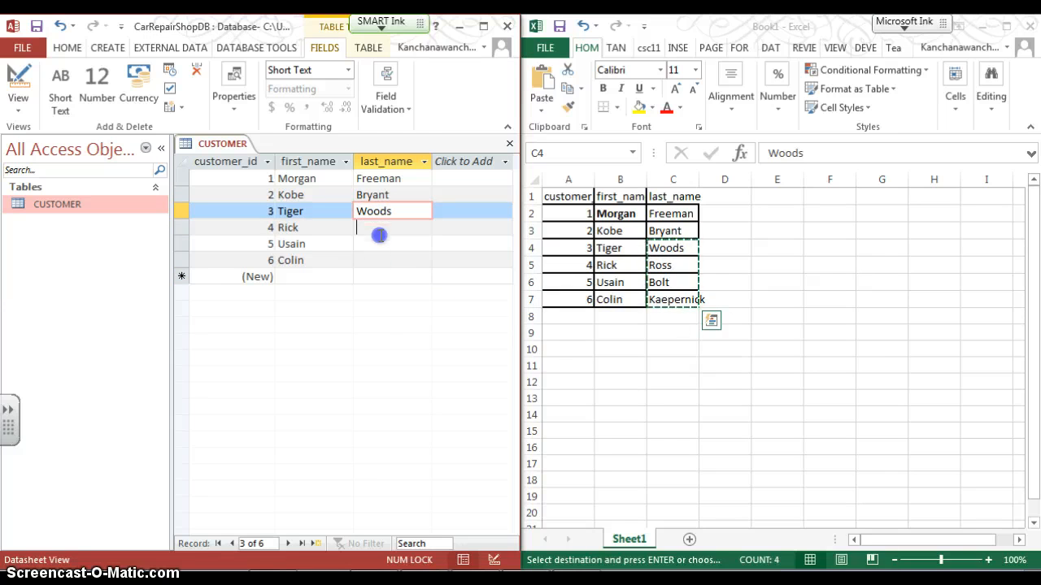
right_click(374, 231)
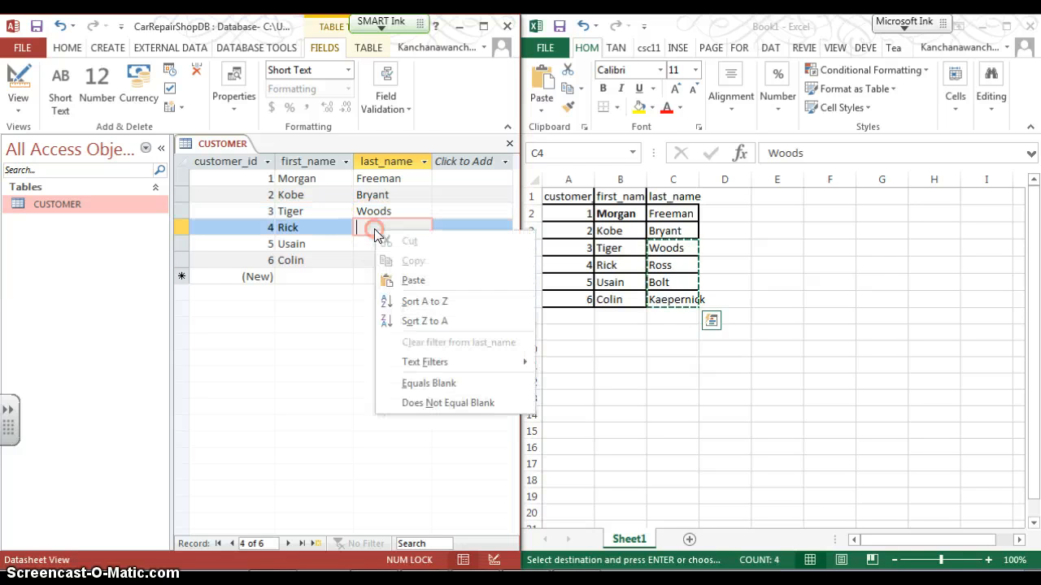
click(403, 278)
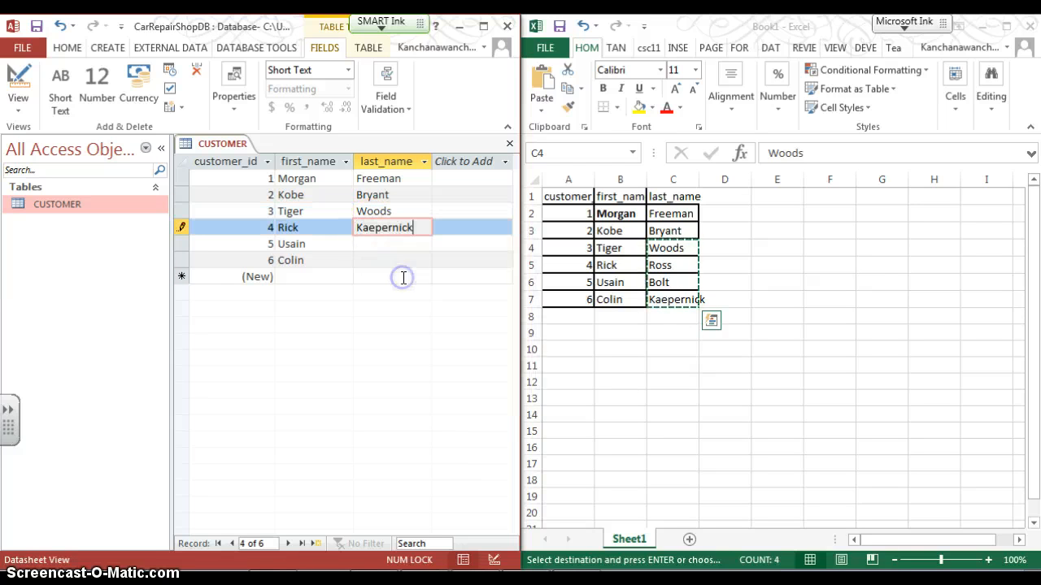
click(370, 231)
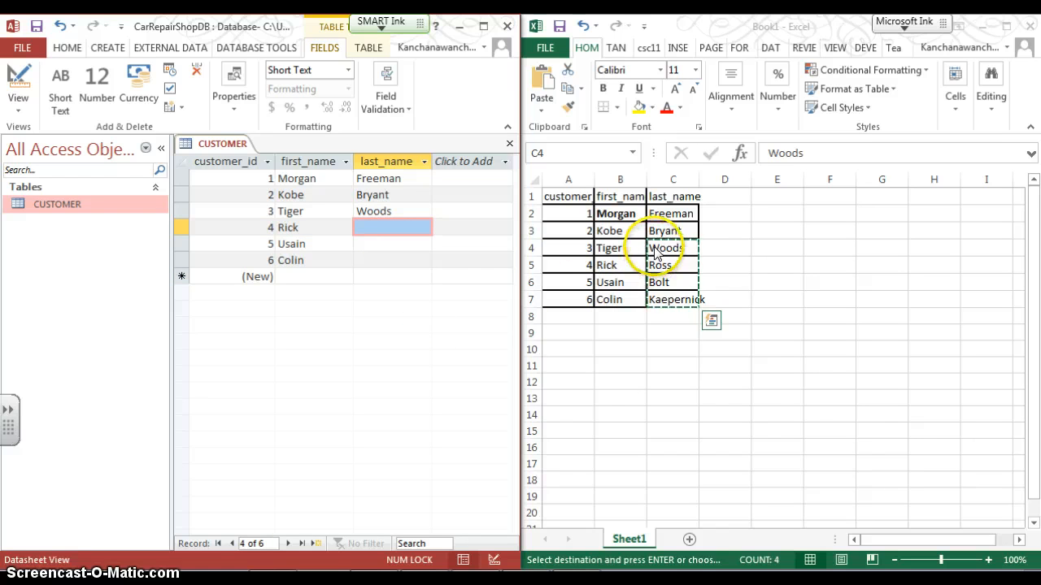
Step: Copy worksheet range C5:C7 and paste it into CUSTOMER record 4 so its last_name is "Ross"
drag(662, 263, 661, 299)
key(ctrl+c)
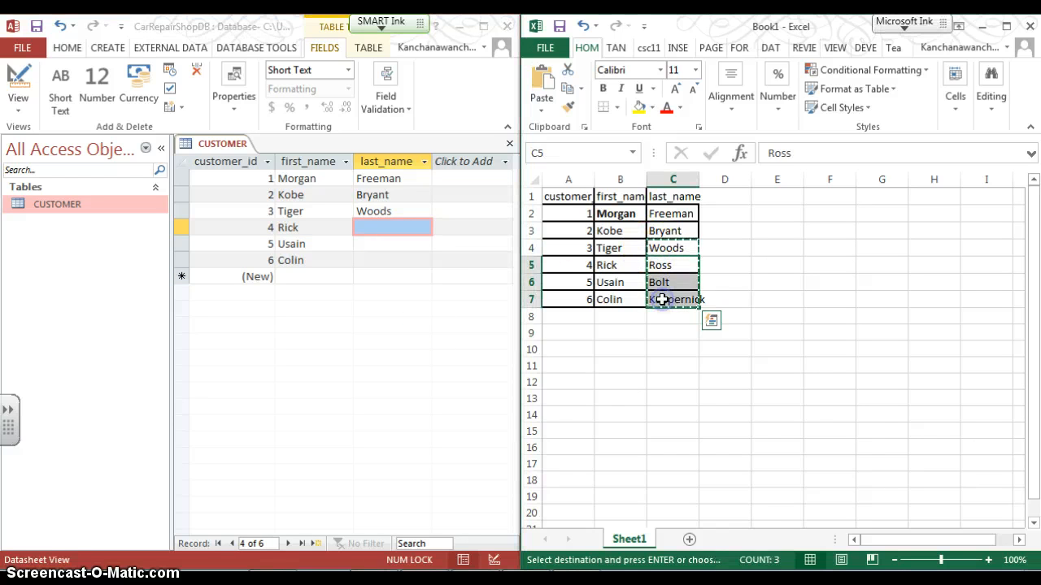
click(416, 244)
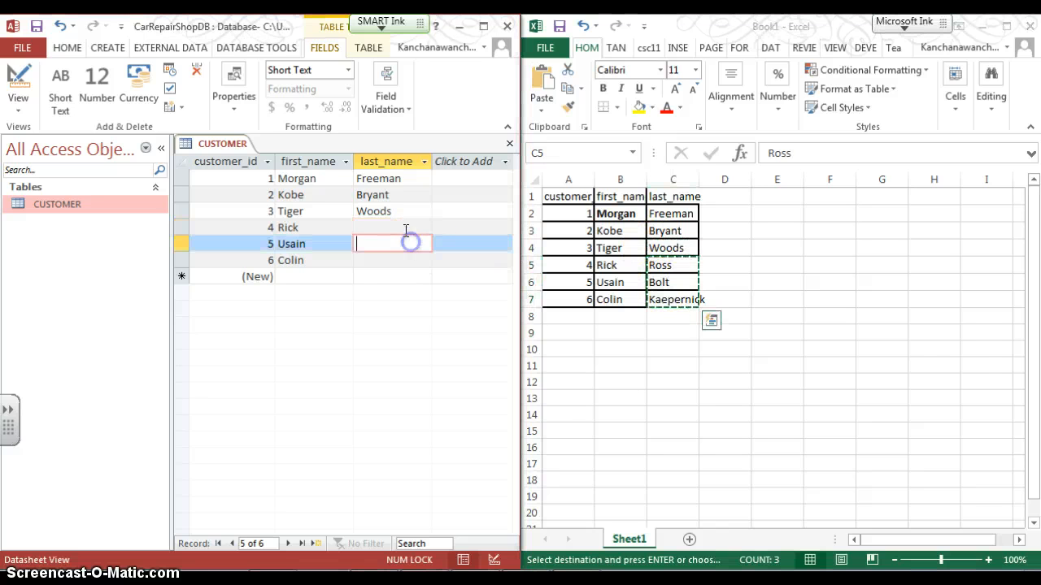
click(402, 226)
key(ctrl+v)
click(411, 244)
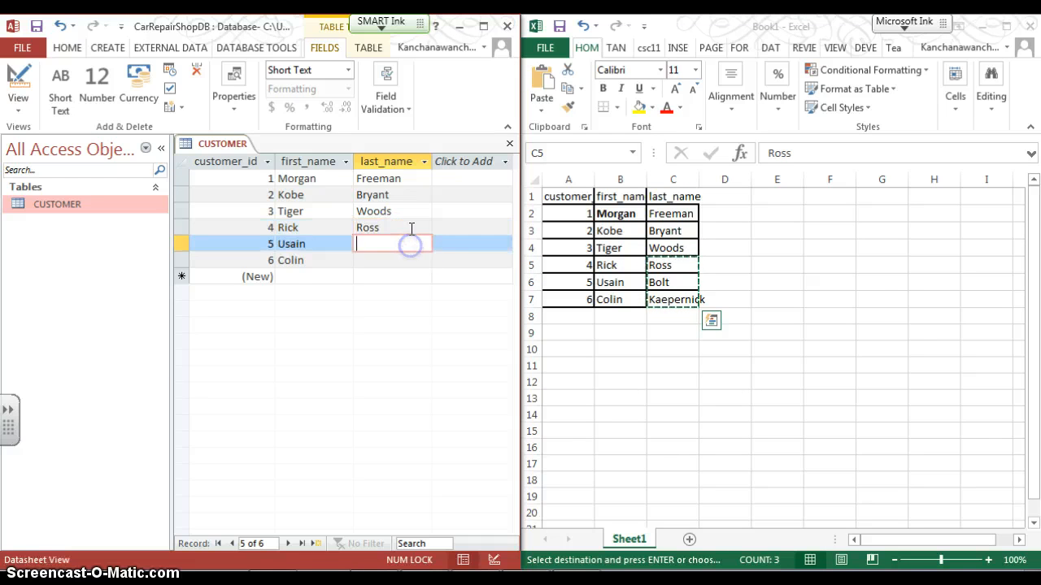
click(409, 228)
click(400, 228)
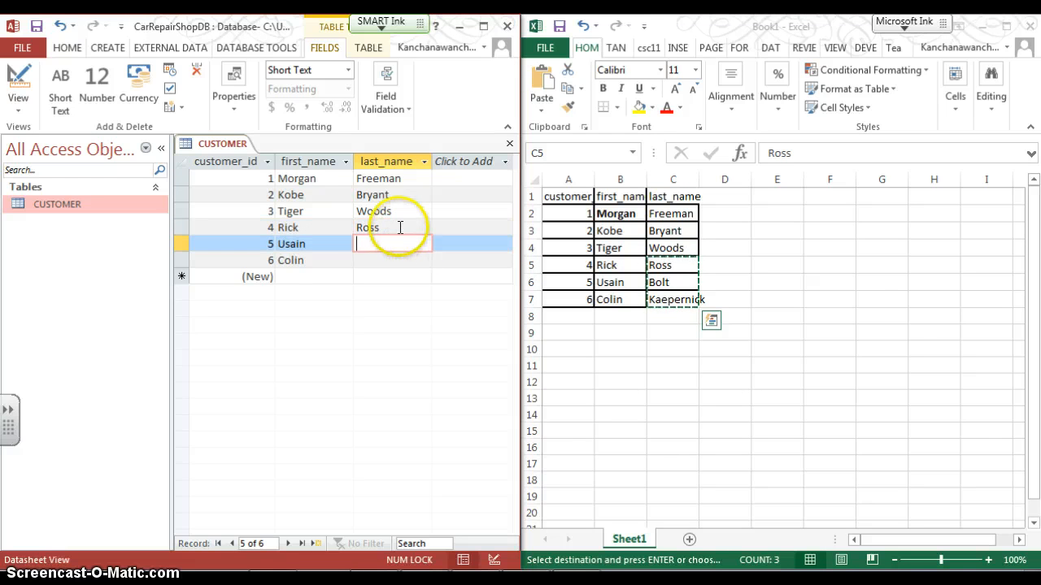
Step: Copy worksheet range C6:C7 and paste it into CUSTOMER record 5 so its last_name is "Bolt"
click(395, 244)
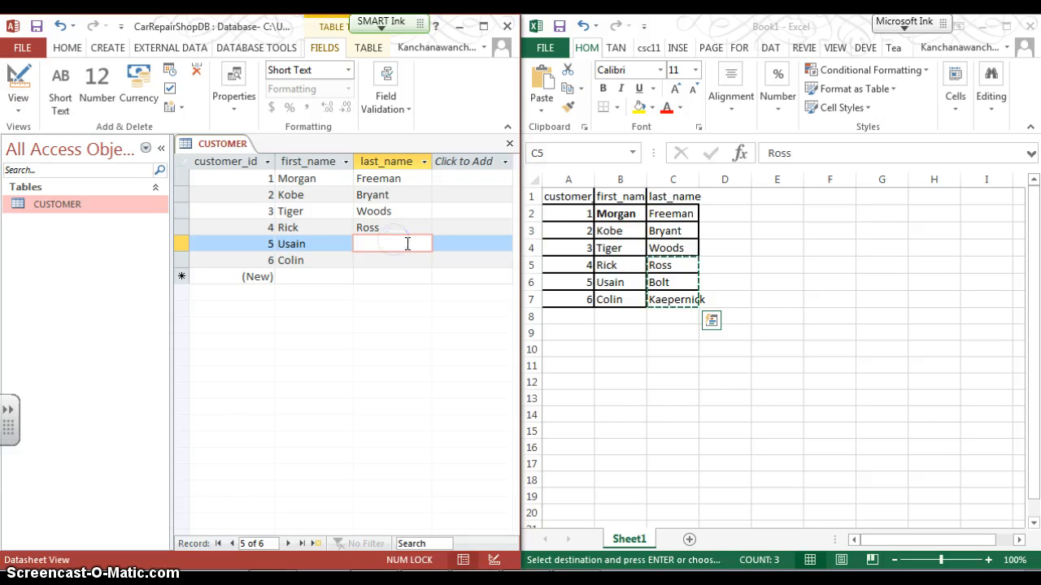
click(653, 276)
drag(653, 281, 657, 295)
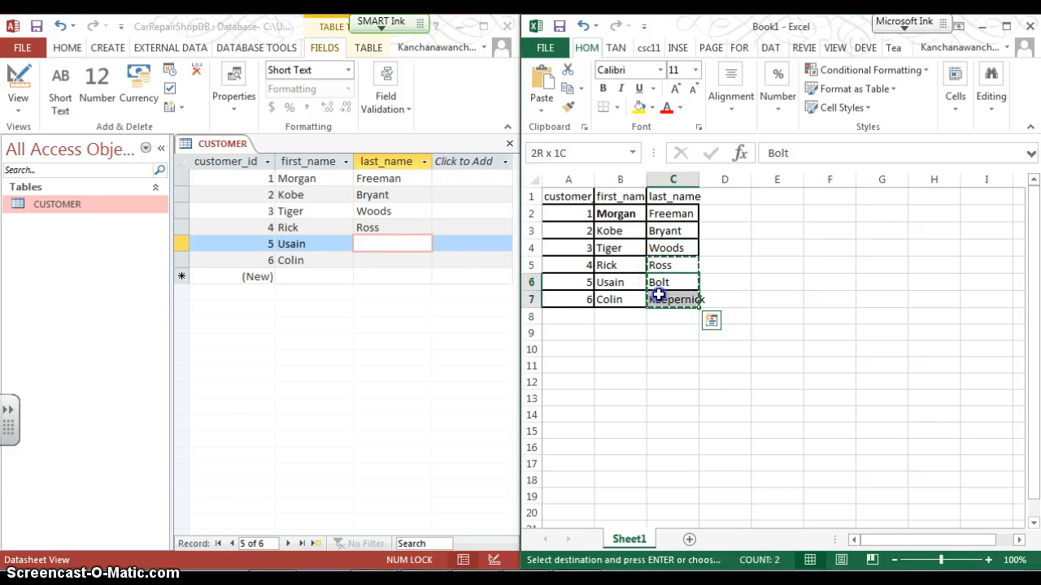
key(ctrl+c)
click(411, 245)
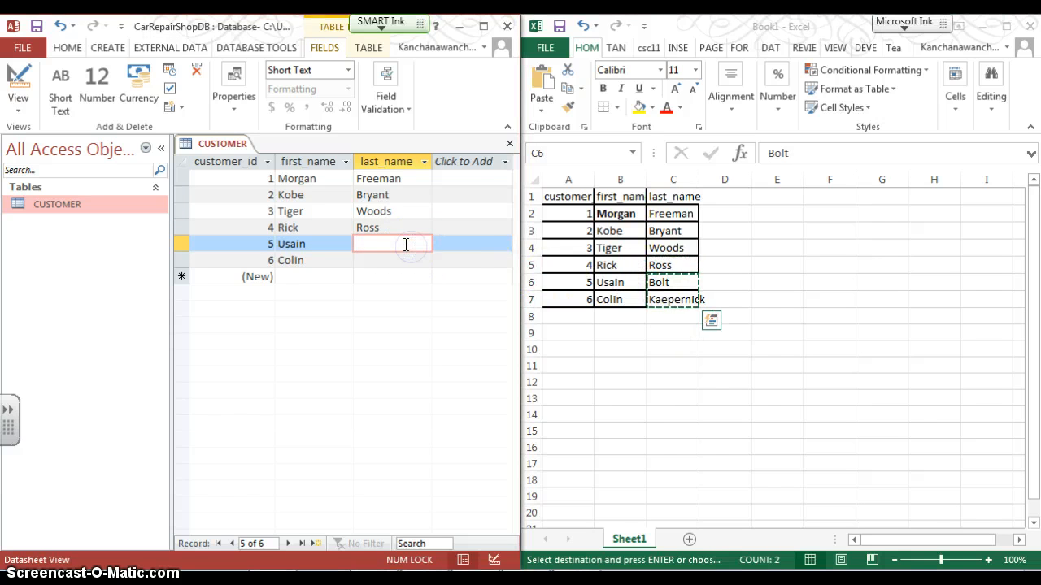
key(ctrl+v)
click(398, 256)
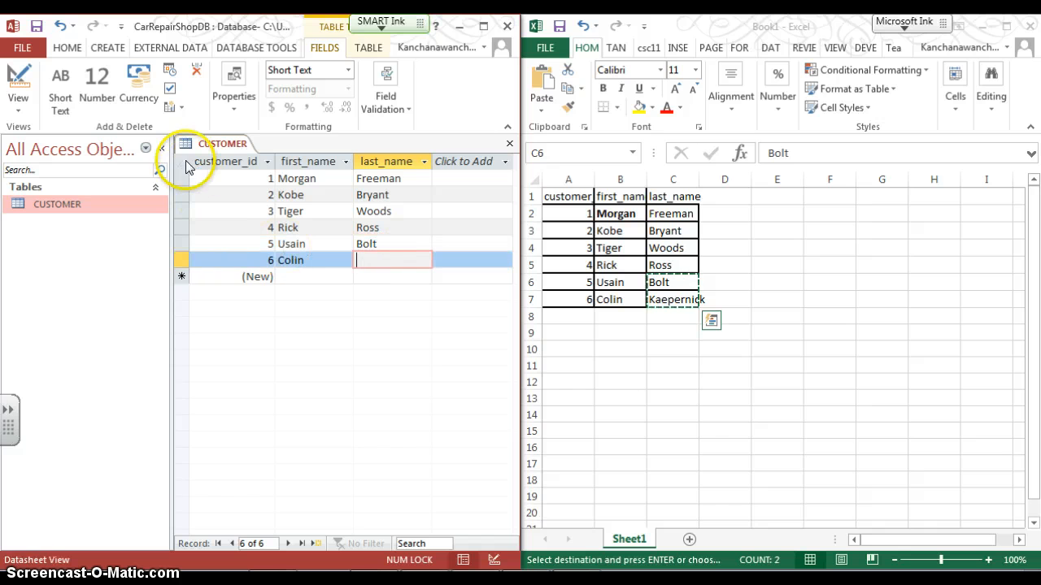
Step: Copy "Kaepernick" from worksheet cell C7 and paste it into the last_name field of CUSTOMER record 6
drag(297, 184, 361, 232)
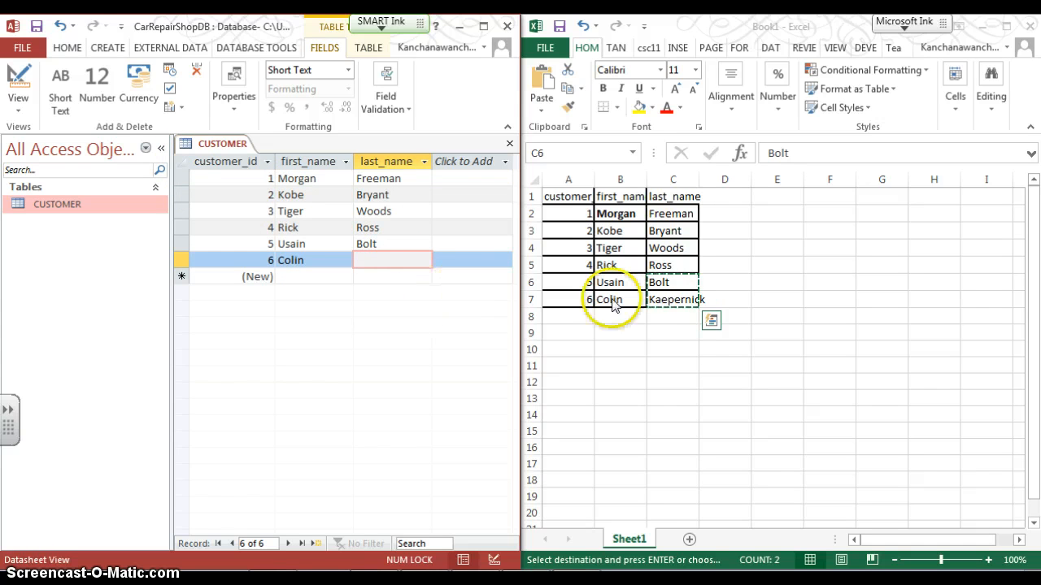
click(696, 319)
click(674, 297)
key(ctrl+c)
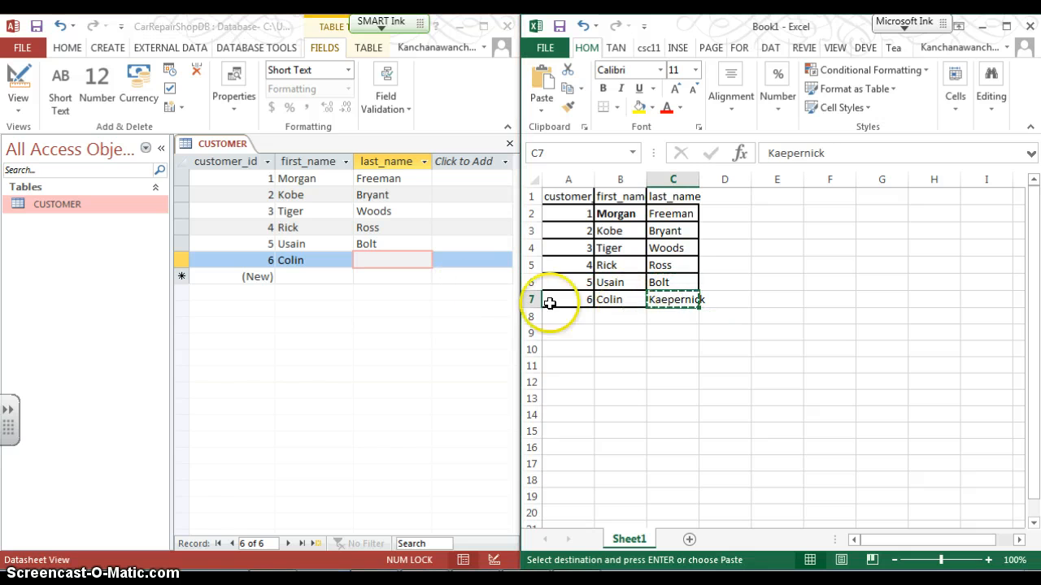
click(383, 260)
key(ctrl+v)
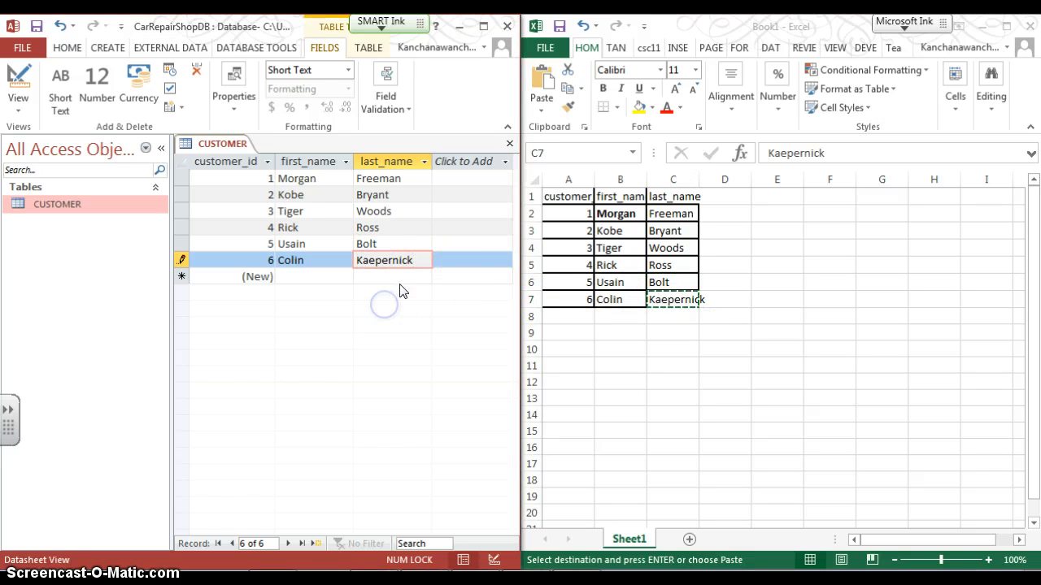
Step: Commit CUSTOMER record 6 and minimize the Excel workbook to return to the Word document Project 1 Database Sheet
click(401, 278)
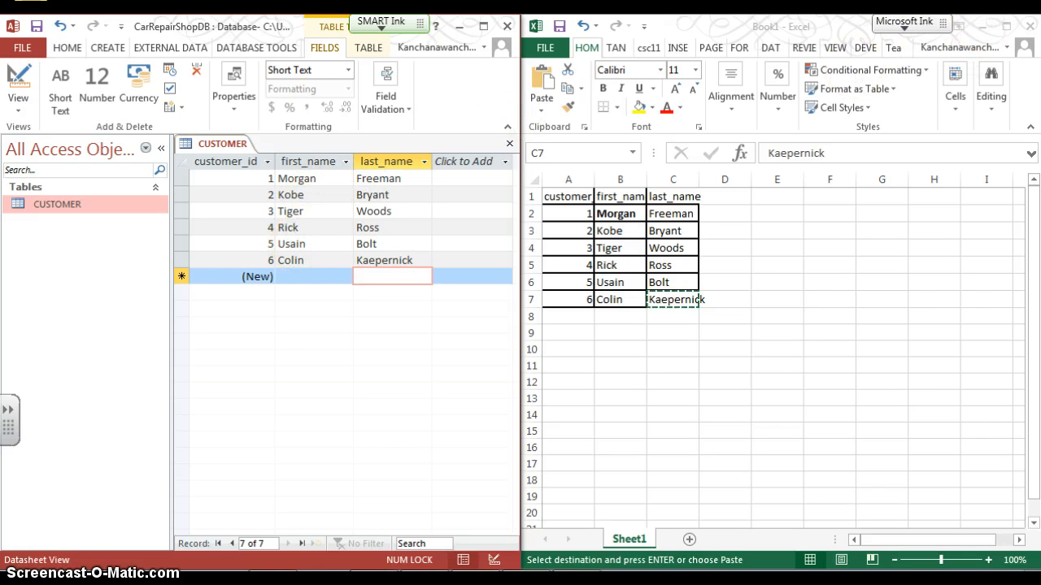
click(983, 27)
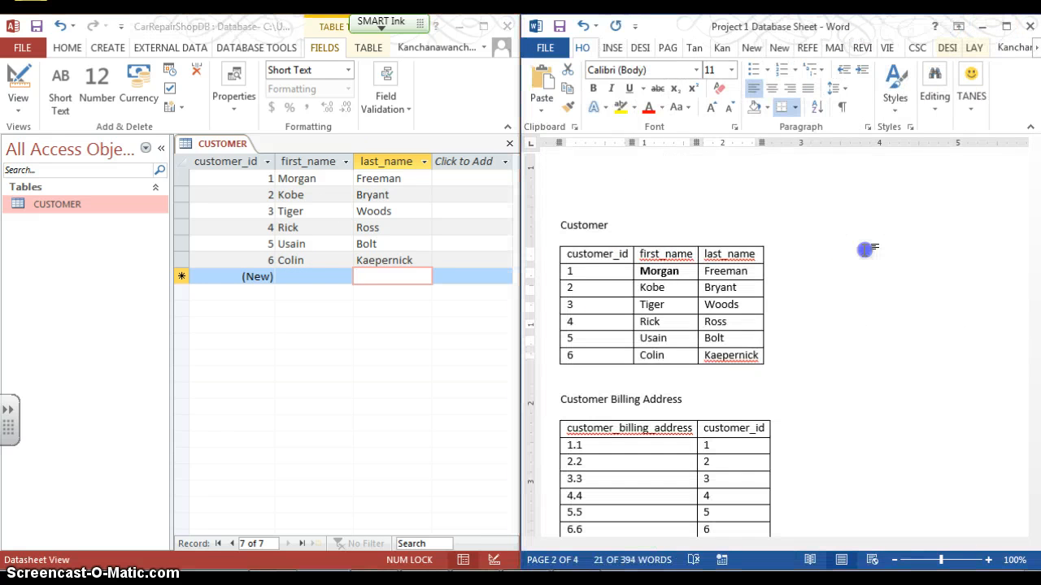
scroll(864, 250, down, 2)
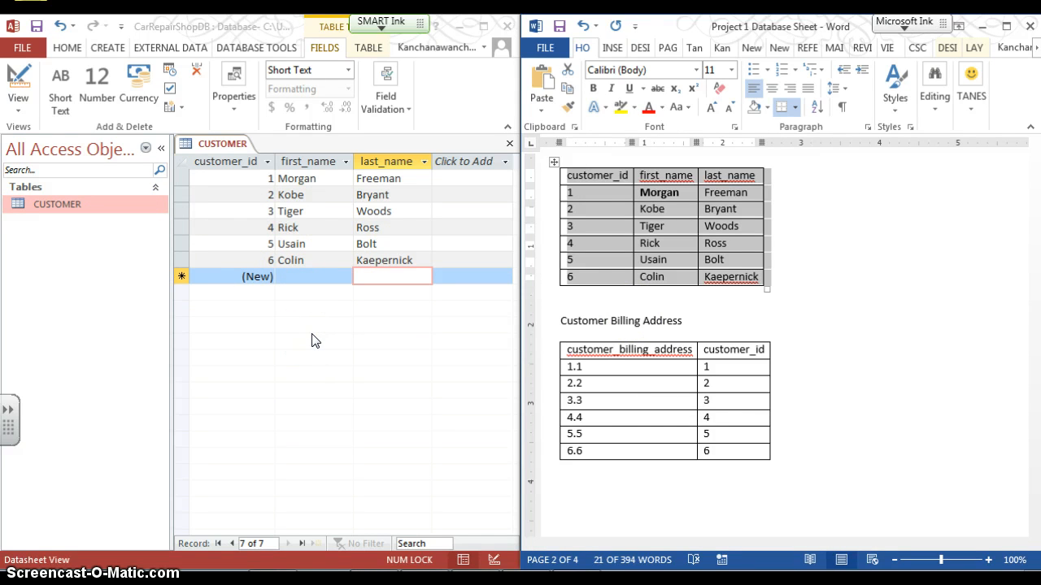
Step: Examine the Word document's customer sample tables and the Customer, Customer_Billing_Address and Billing_Address definitions in the List of Tables/Fields
click(773, 336)
scroll(772, 340, up, 2)
scroll(773, 340, down, 1)
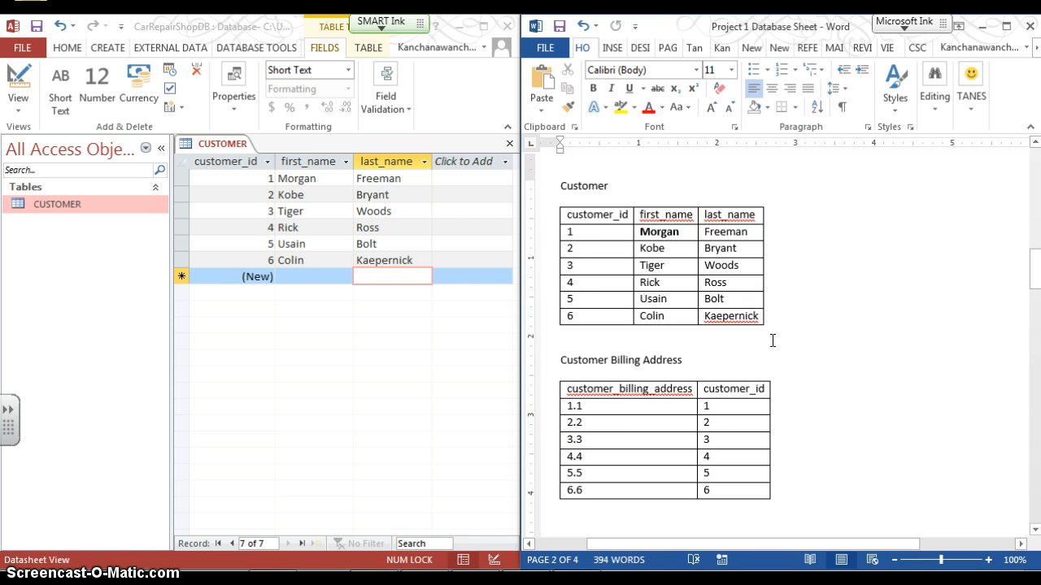
scroll(773, 340, down, 3)
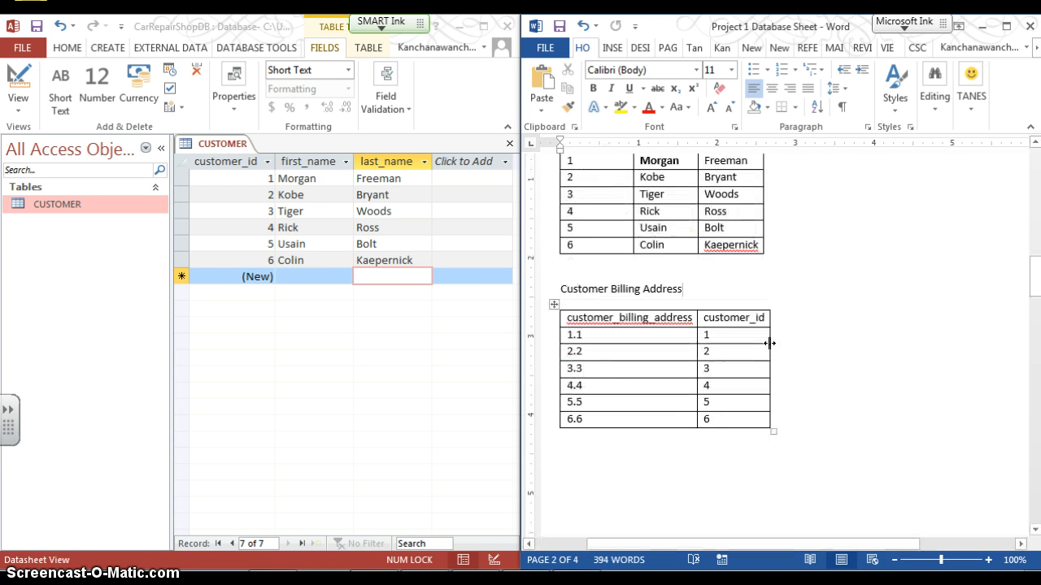
scroll(768, 345, down, 1)
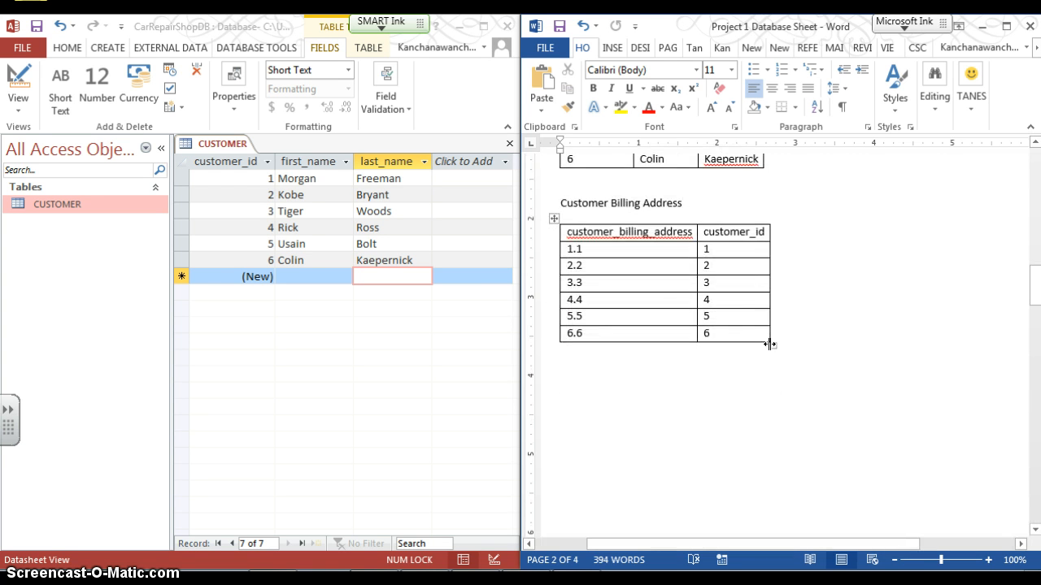
scroll(773, 340, up, 15)
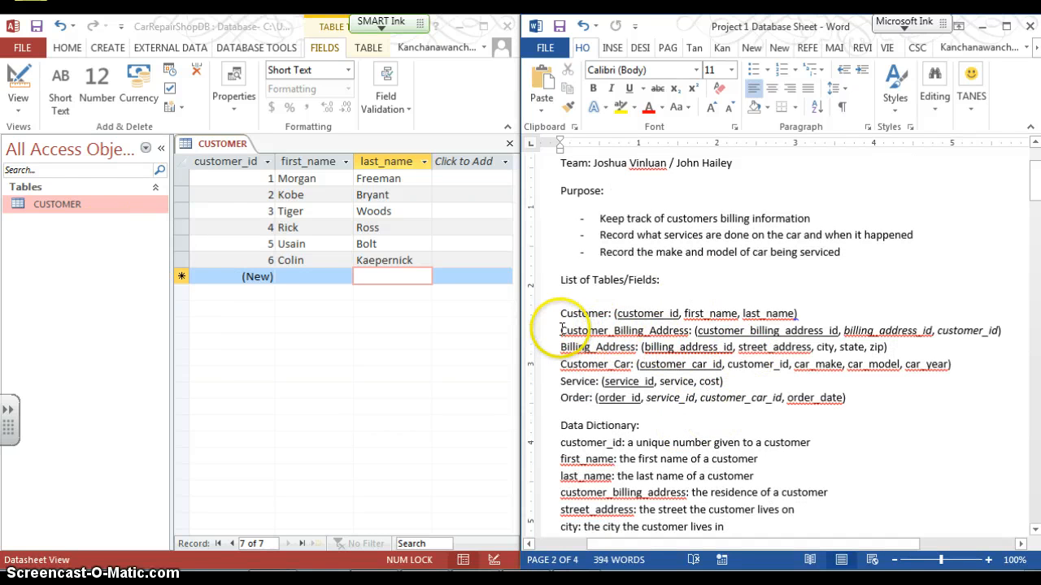
drag(561, 329, 696, 333)
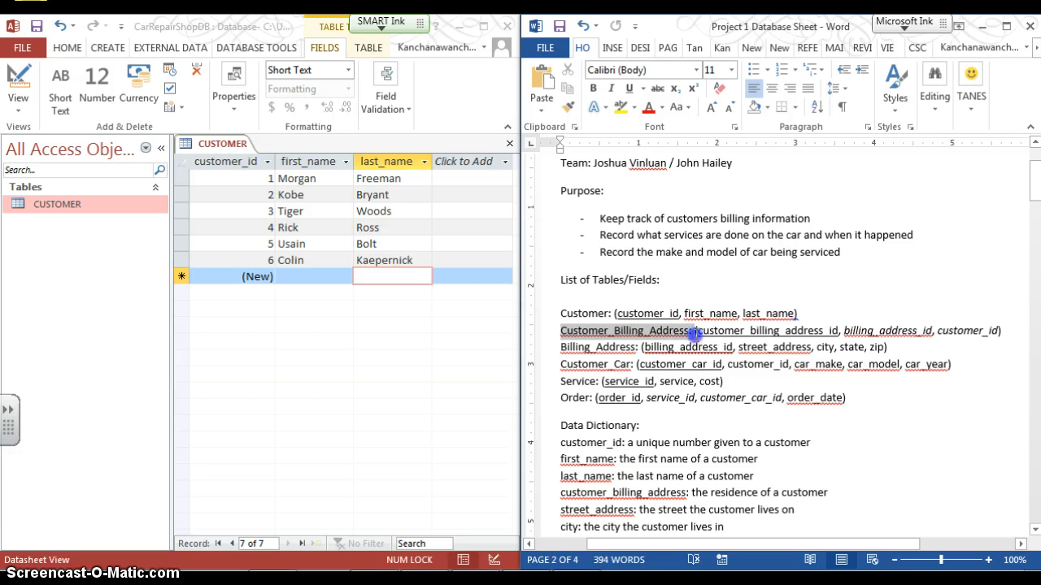
click(697, 335)
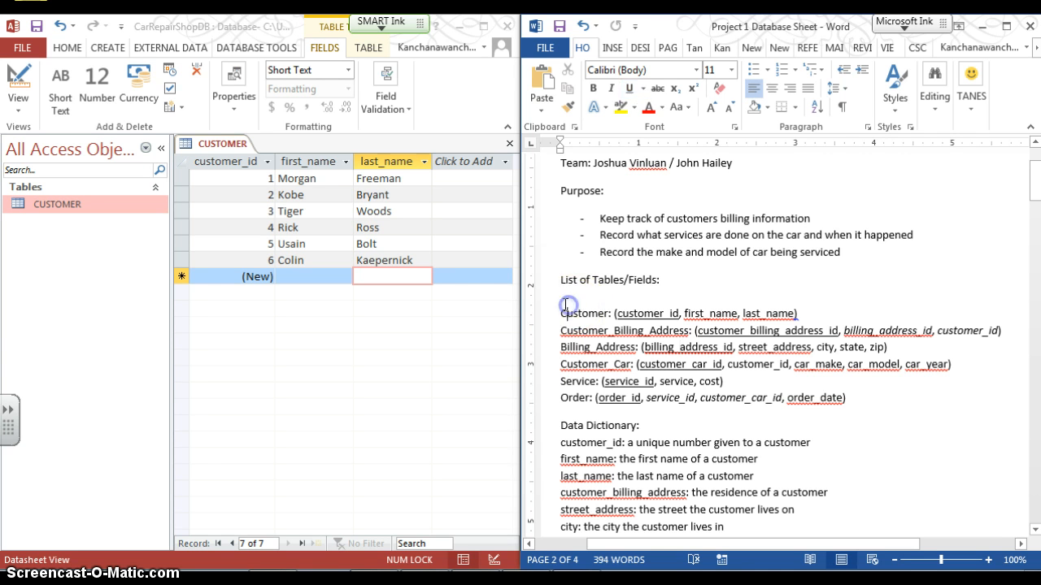
drag(561, 313, 995, 327)
click(958, 330)
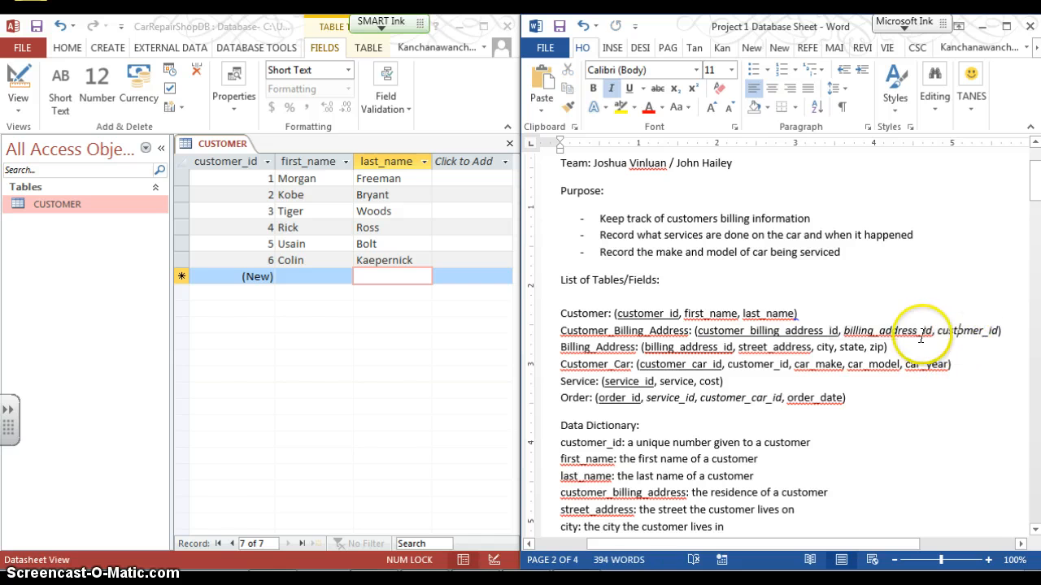
click(890, 330)
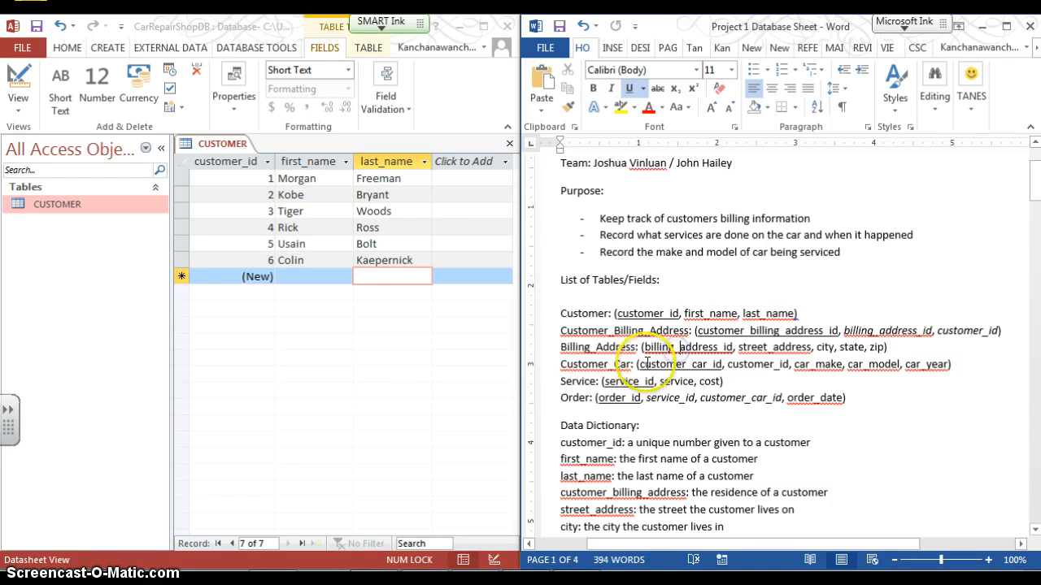
click(861, 333)
click(860, 333)
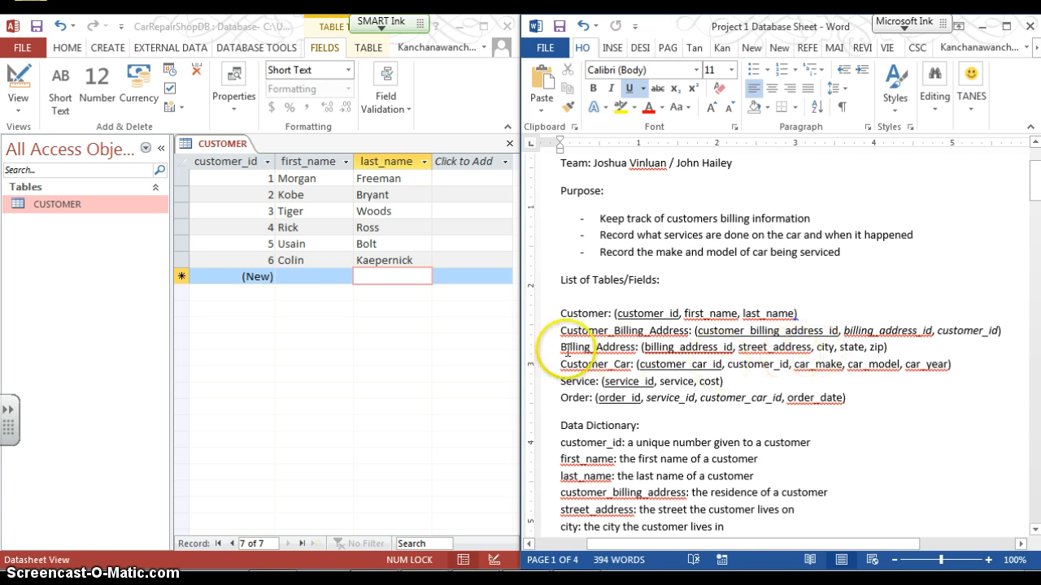
drag(553, 346, 927, 351)
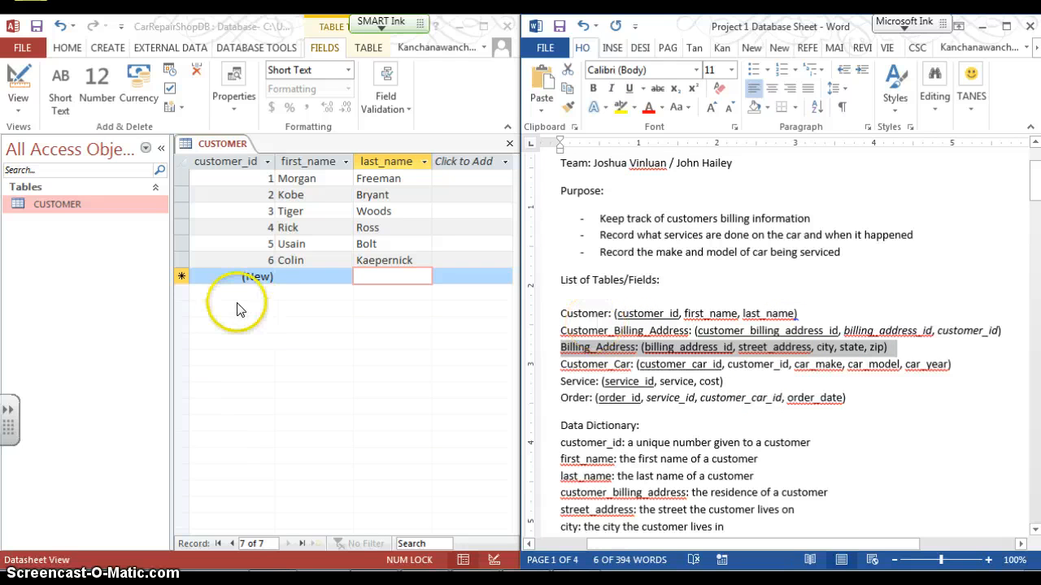
Step: Create a new table in the CarRepairShopDB database and save it as BILLING_ADDRESS
click(99, 286)
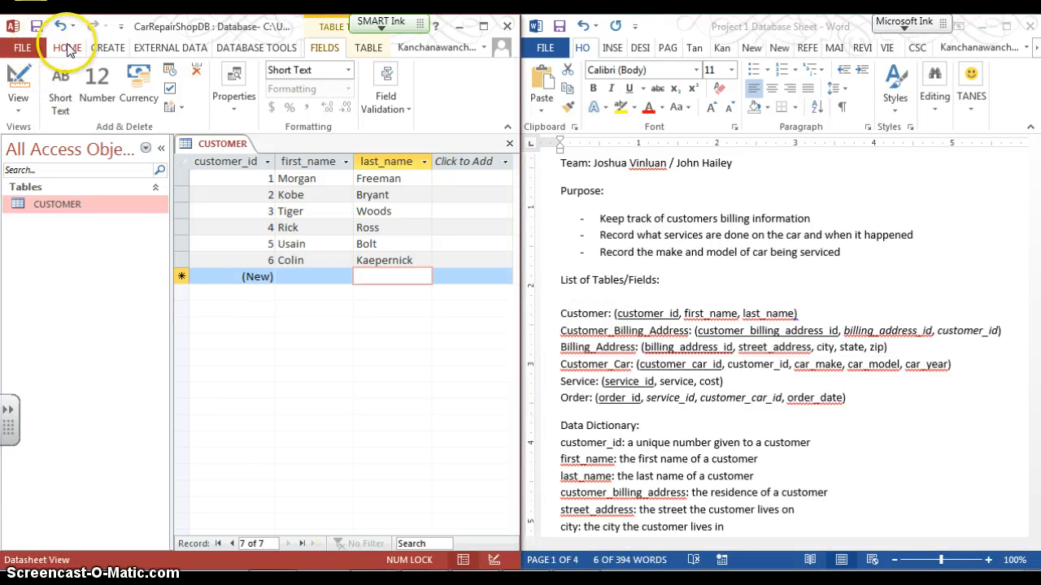
click(103, 47)
click(80, 81)
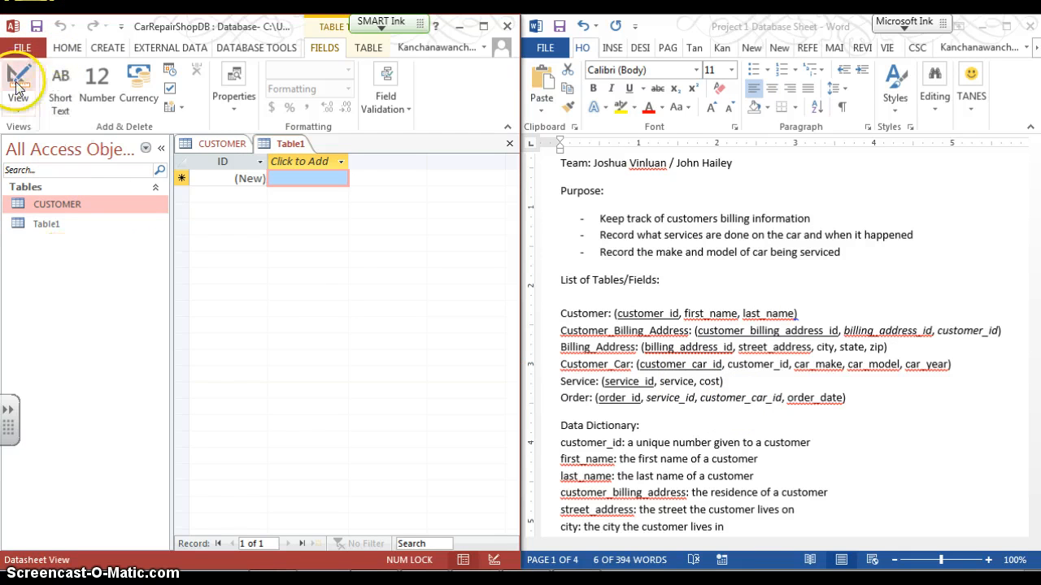
click(35, 26)
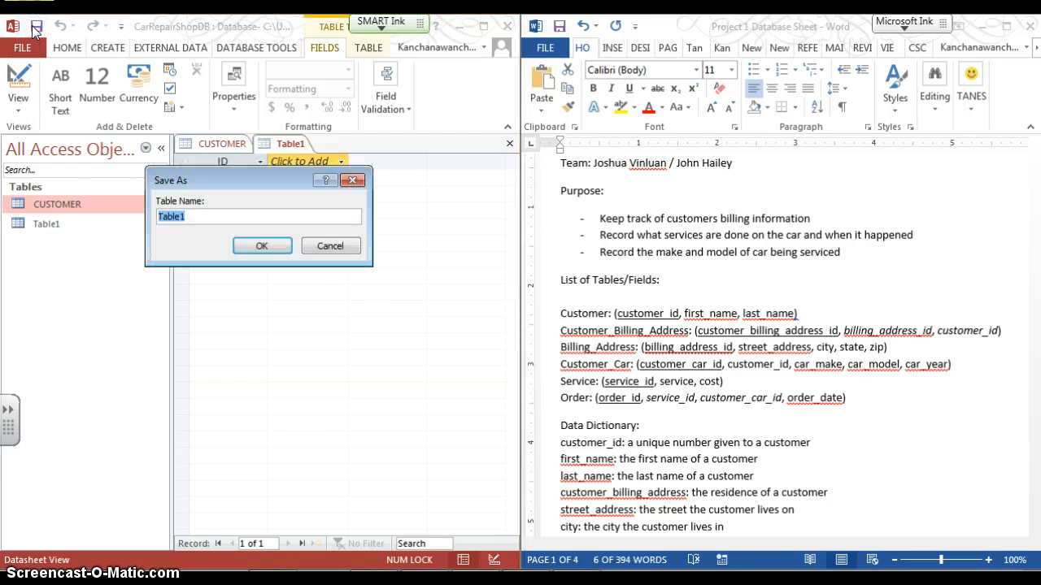
text(b)
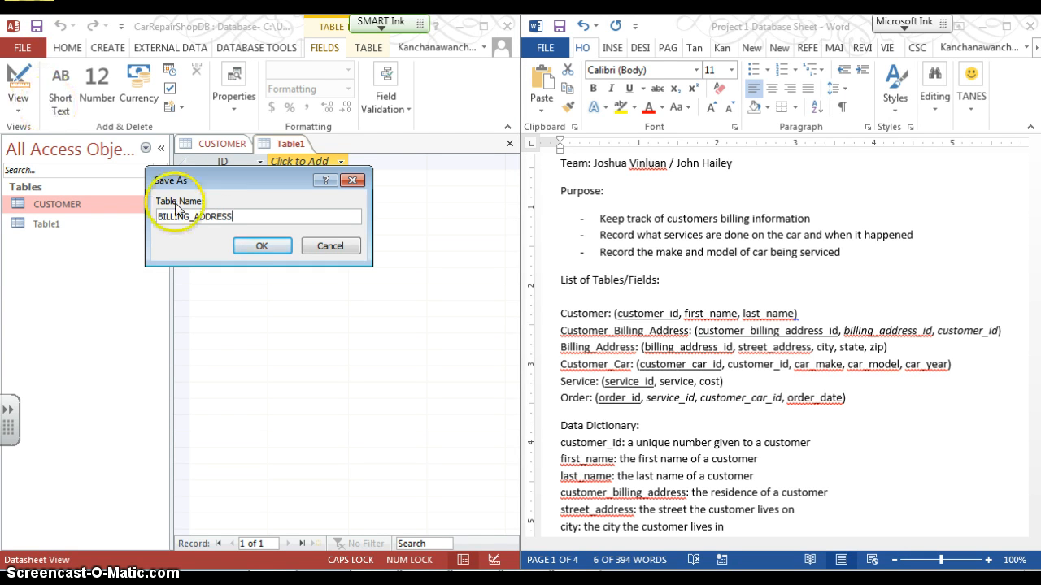
click(254, 249)
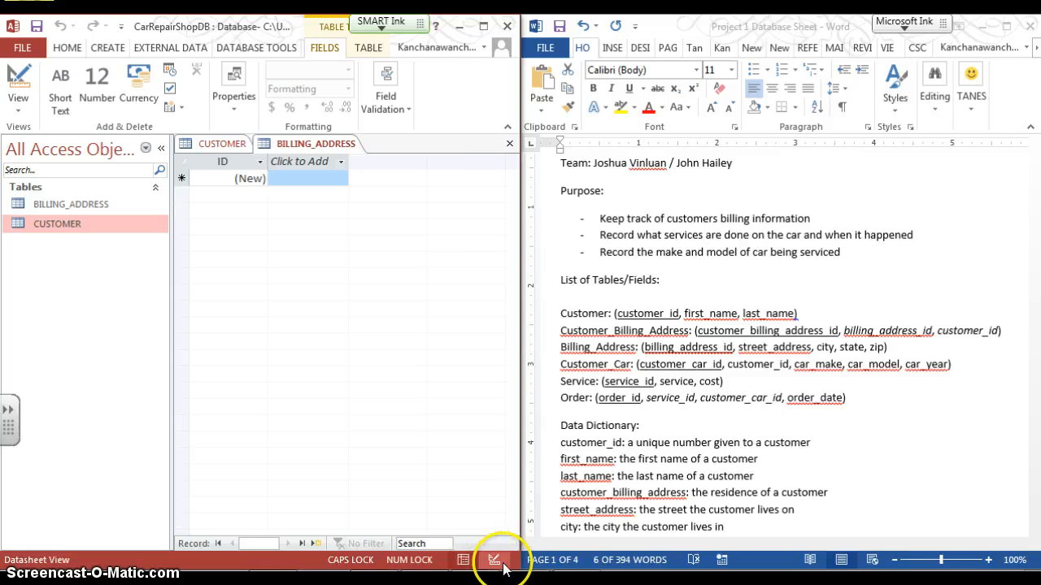
Step: Open BILLING_ADDRESS in Design View, collapsing the Navigation Pane and closing the Property Sheet to make room for the field grid
mouse_move(525, 583)
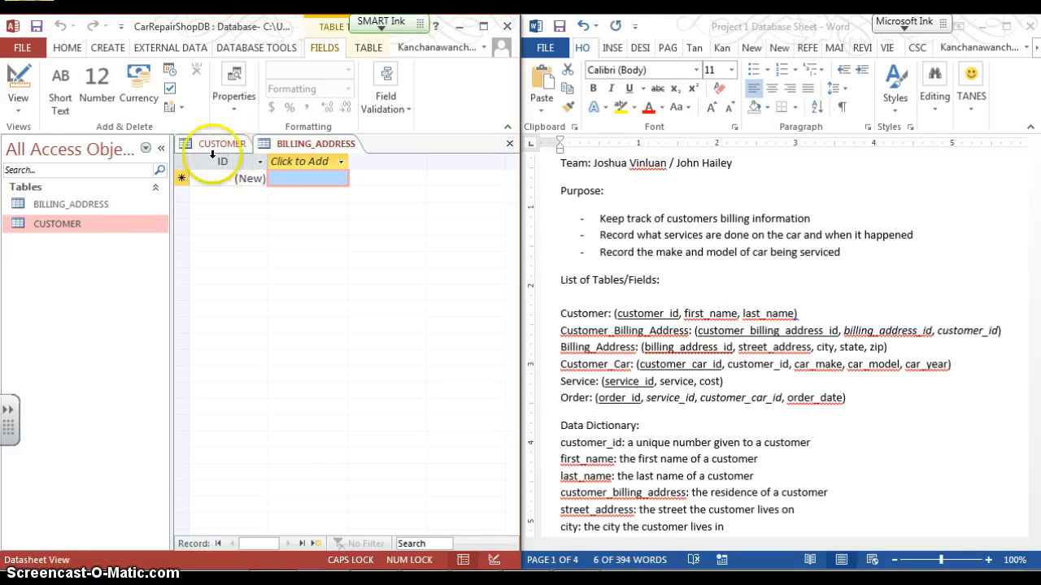
click(18, 112)
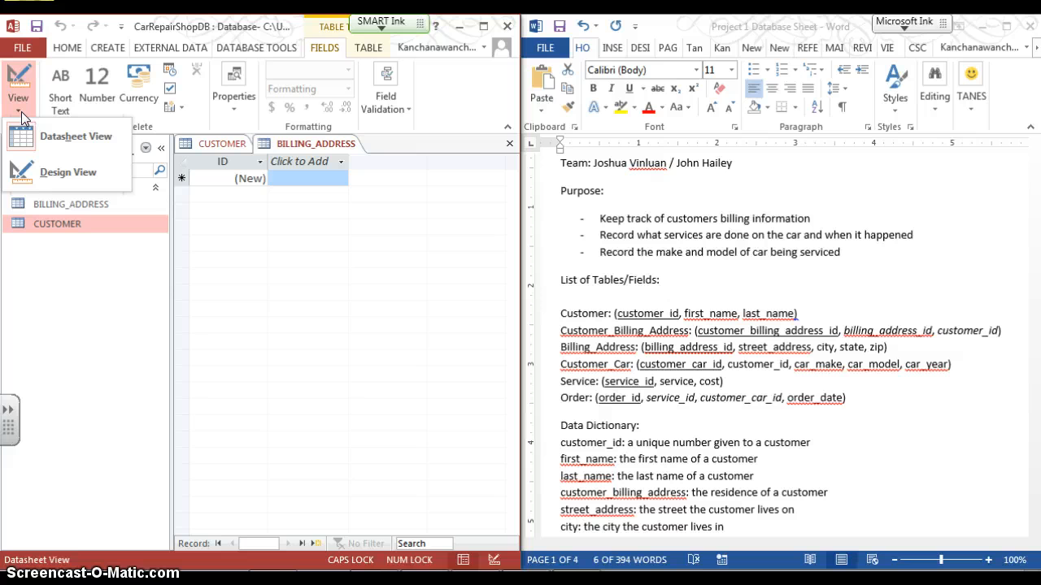
click(65, 187)
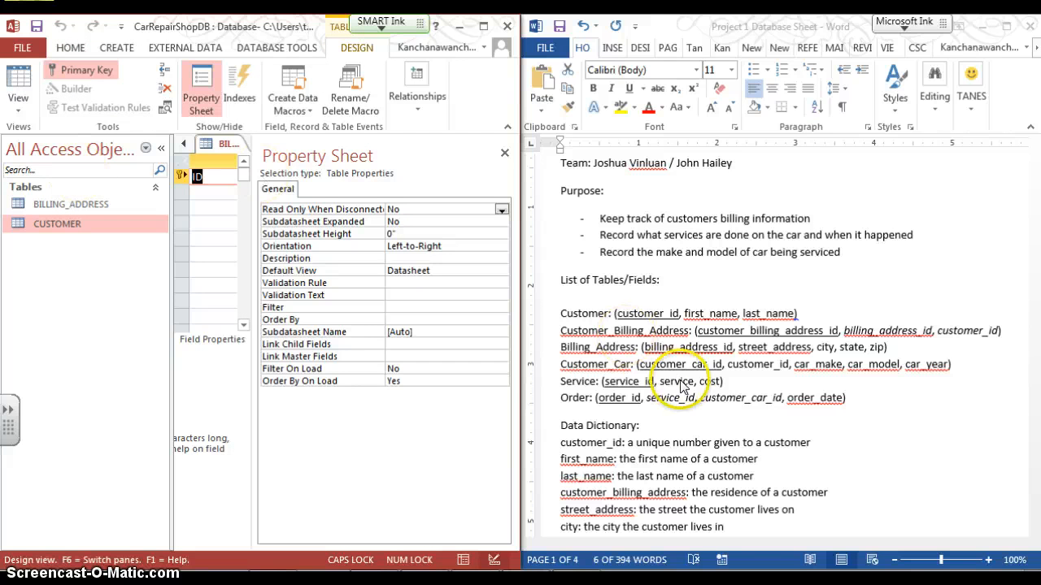
click(163, 150)
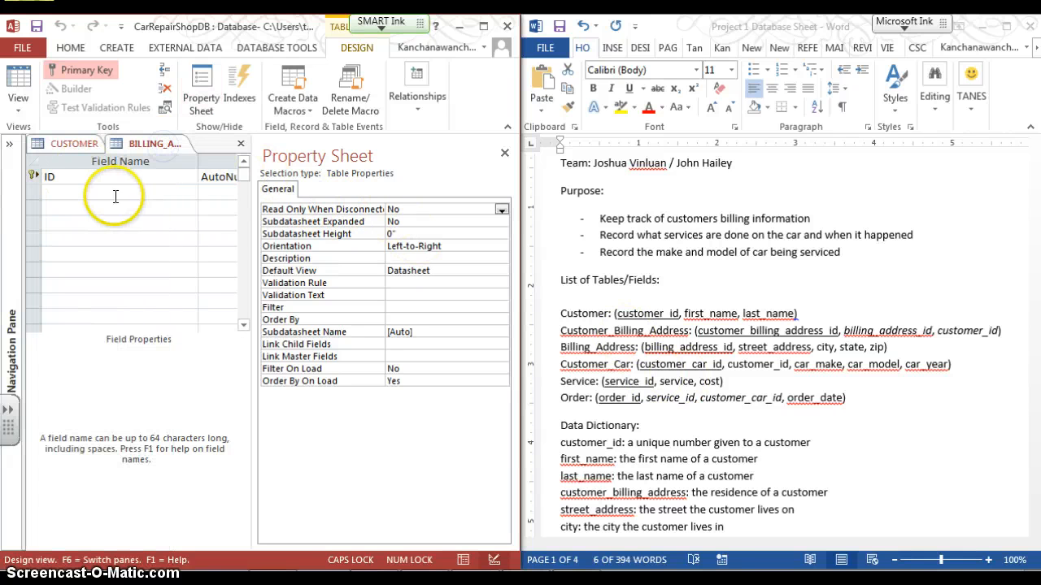
click(505, 153)
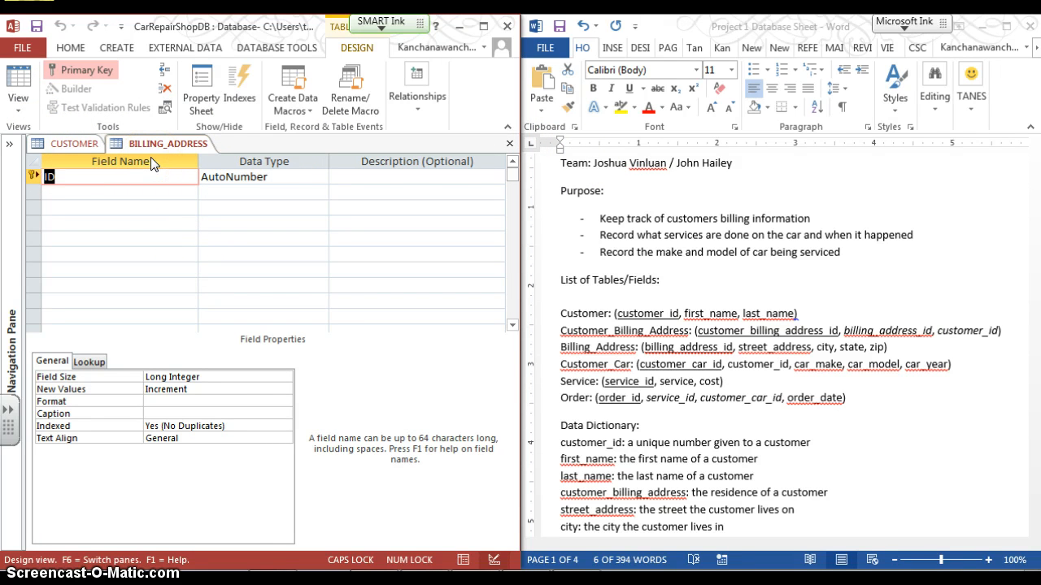
Step: Rename the BILLING_ADDRESS table's primary key field as billing_address_id
text(B)
key(BackSpace)
key(Caps_Lock)
text(billing)
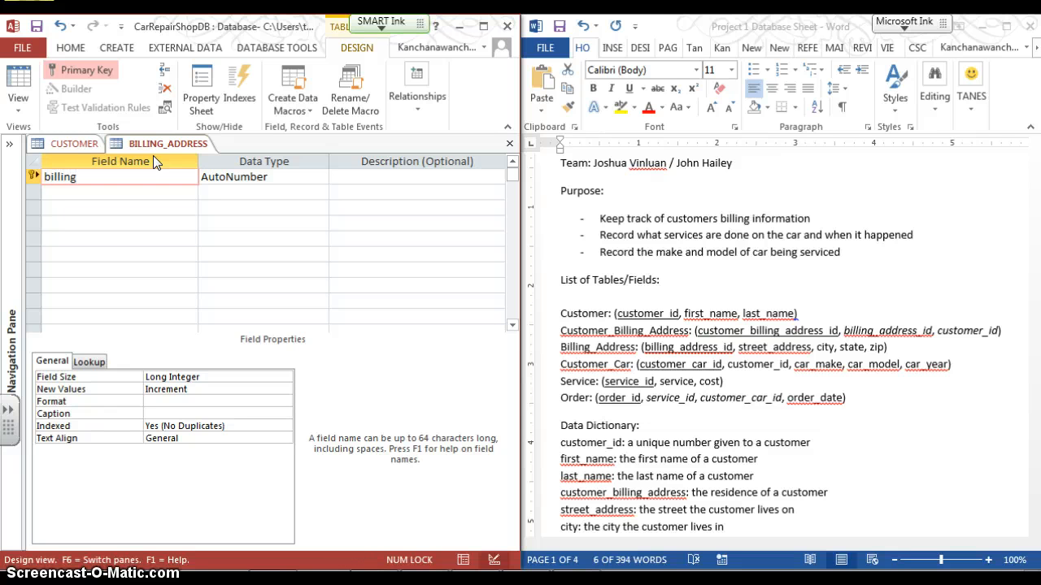
text(_address_id)
Step: Add the fields street_address and city to BILLING_ADDRESS, both with the Short Text data type
click(167, 186)
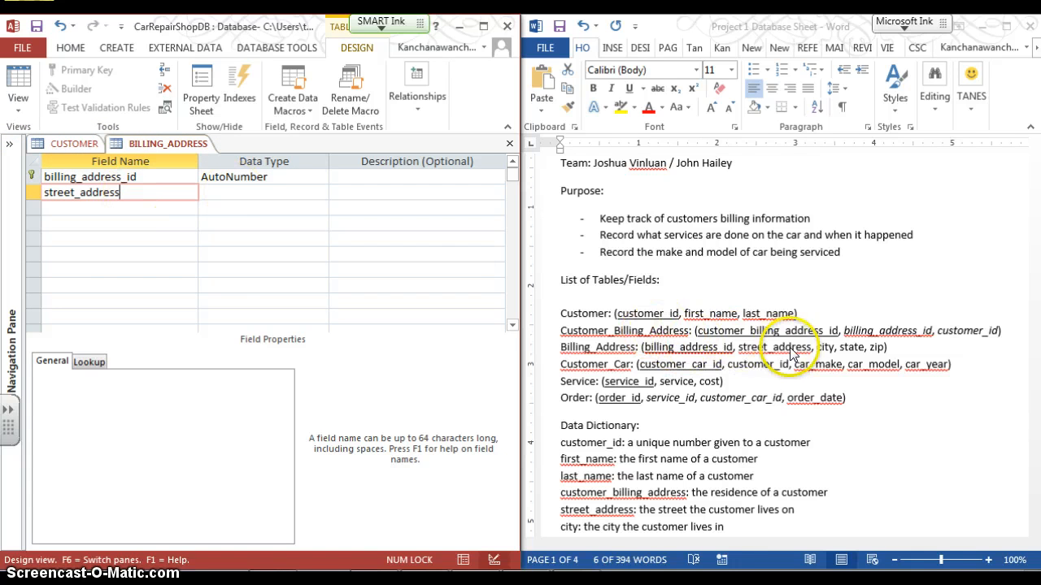
click(267, 195)
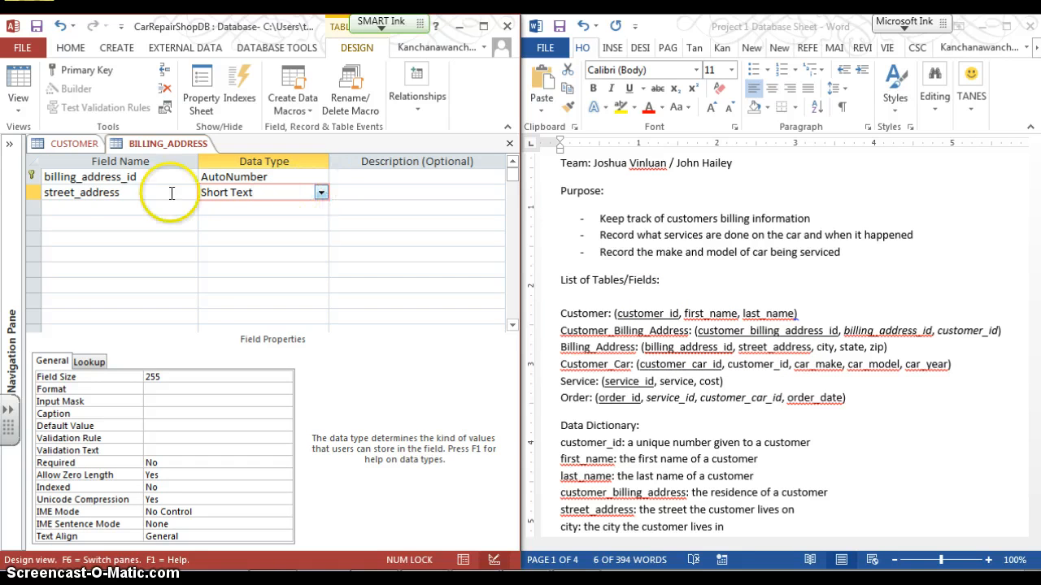
click(109, 205)
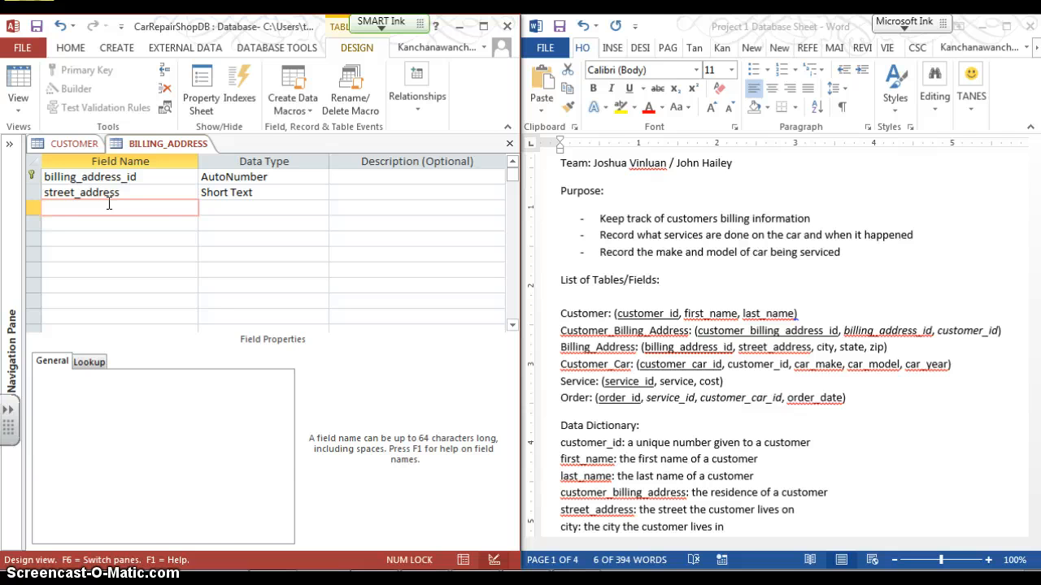
click(261, 211)
Step: Add the fields state and zip to BILLING_ADDRESS, both with the Short Text data type
click(144, 226)
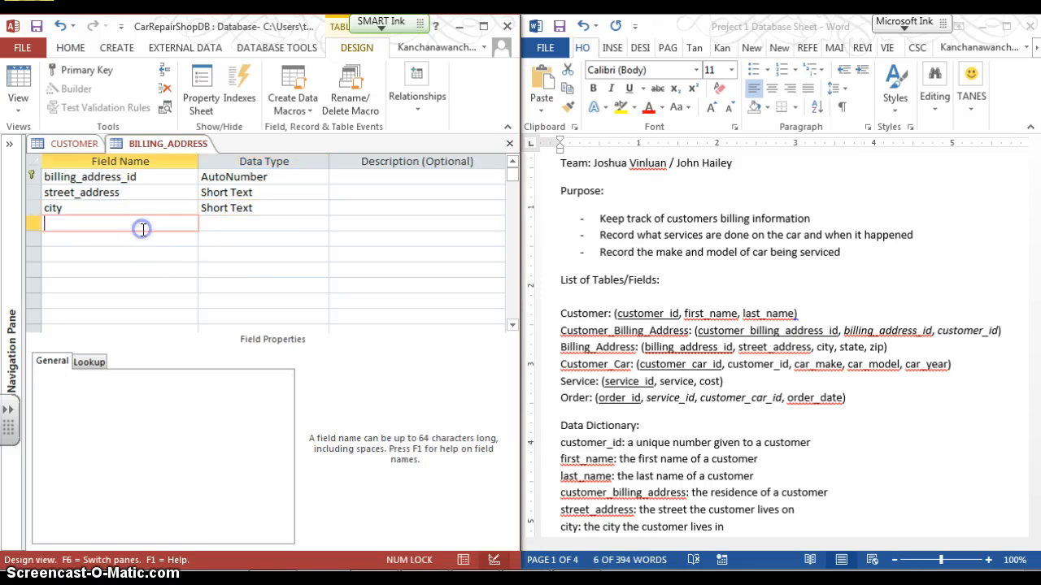
text(state)
click(224, 228)
click(143, 236)
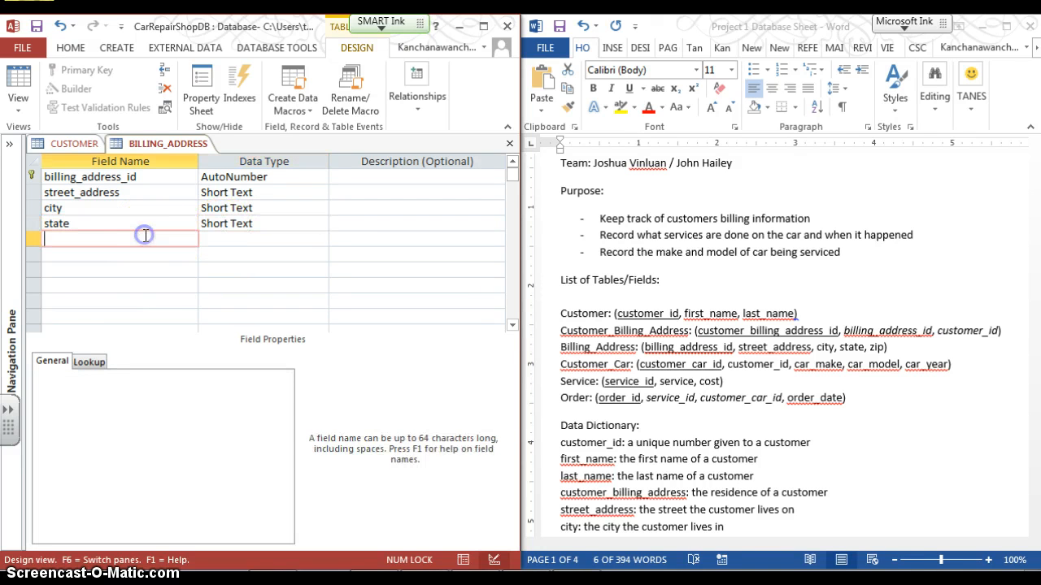
click(221, 239)
click(136, 261)
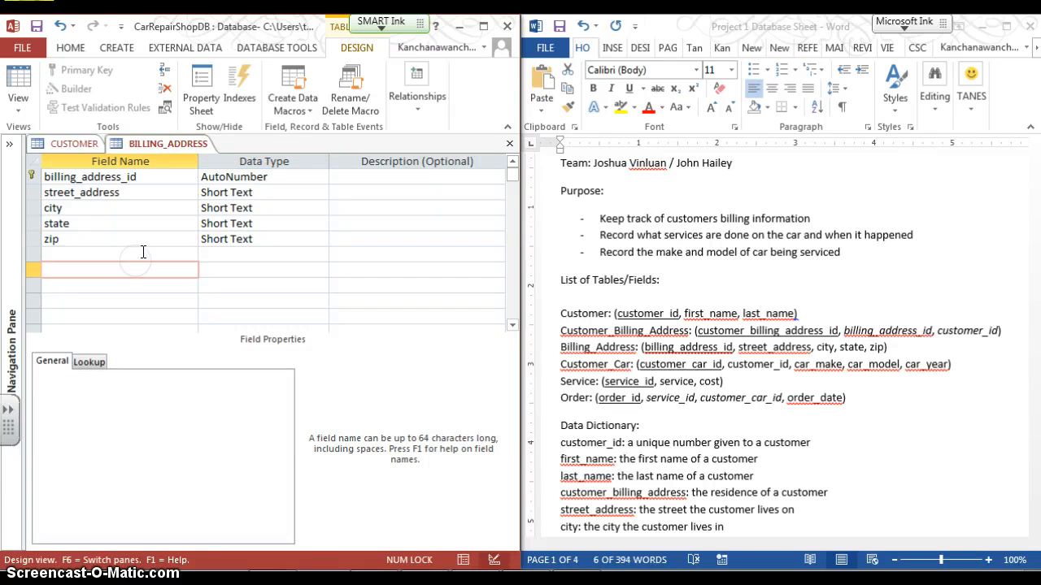
click(144, 250)
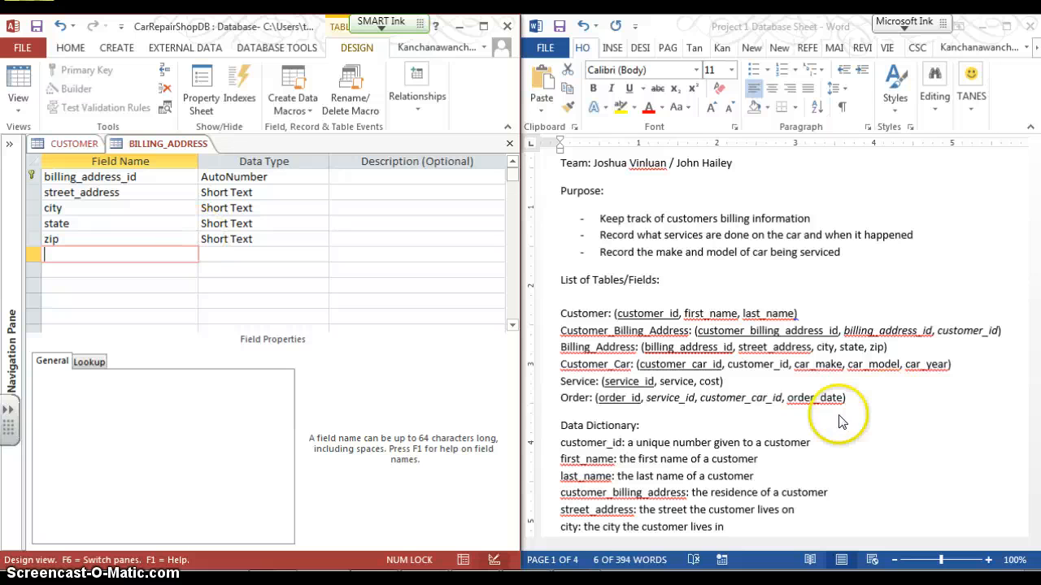
Step: Check the data dictionary in the Word document for the wording describing the billing address fields
click(802, 442)
scroll(804, 437, down, 1)
scroll(803, 438, down, 1)
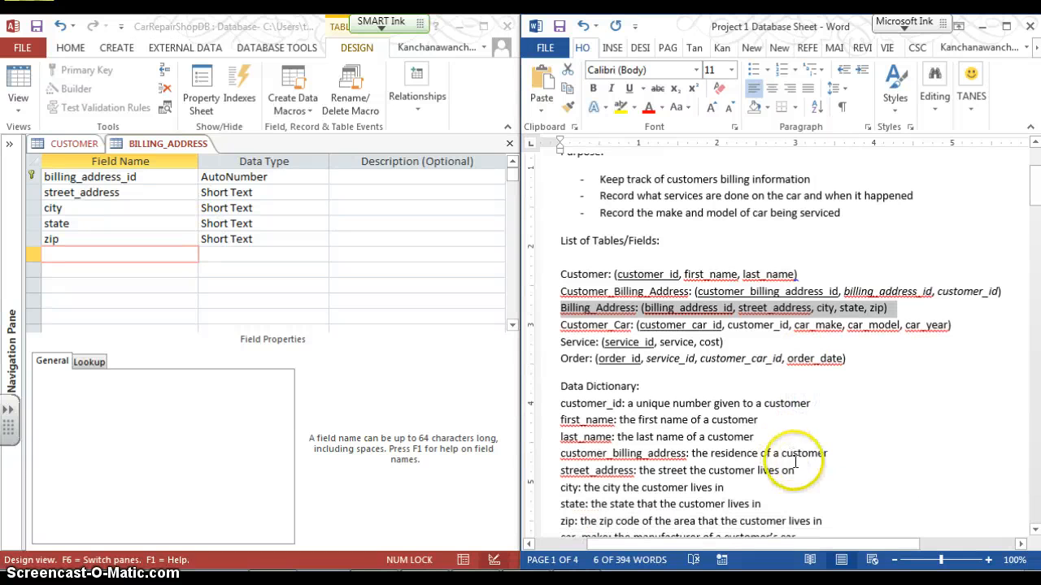
scroll(835, 460, down, 1)
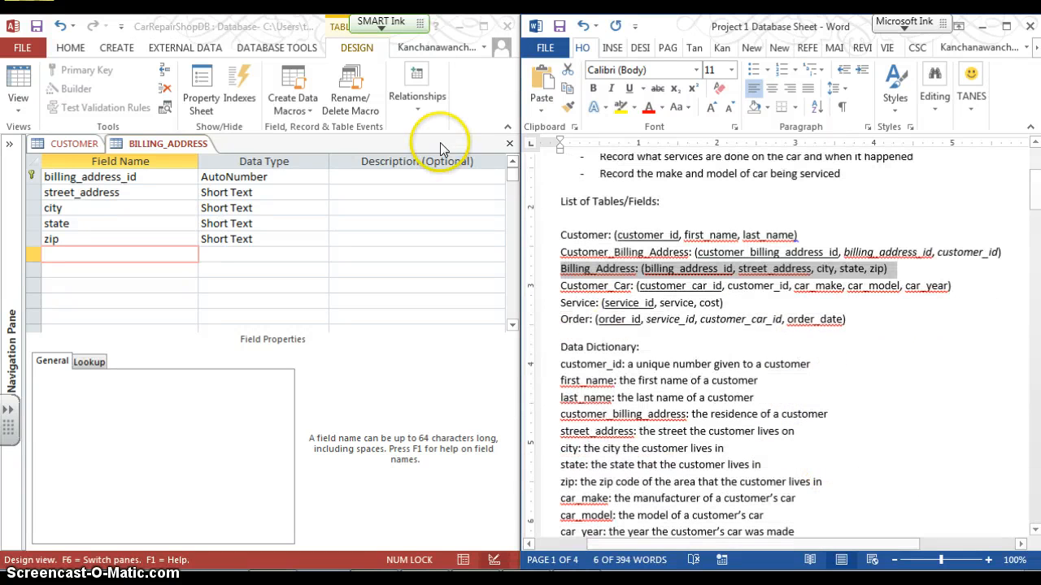
click(403, 178)
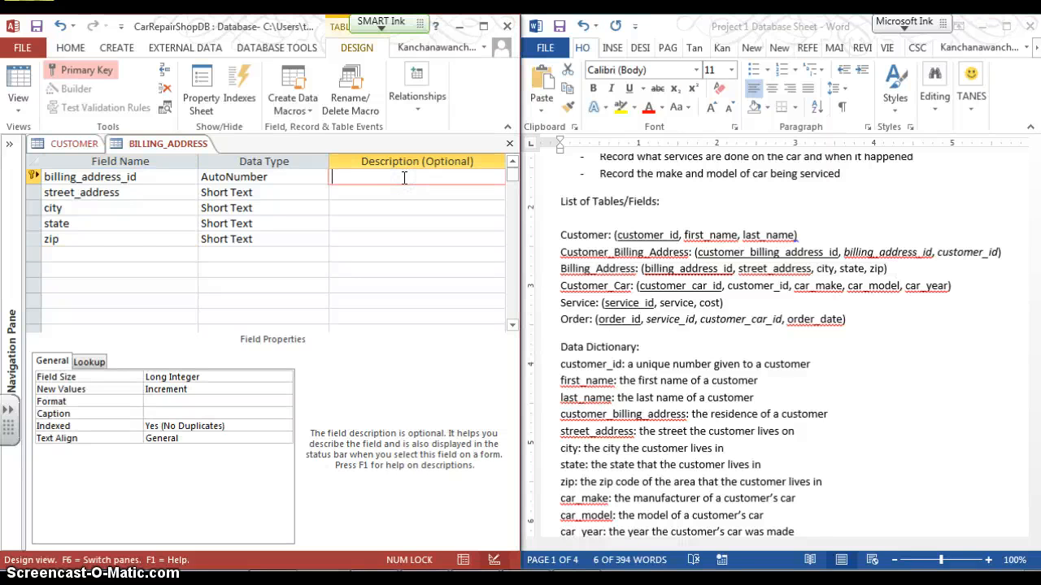
click(633, 407)
scroll(632, 403, down, 3)
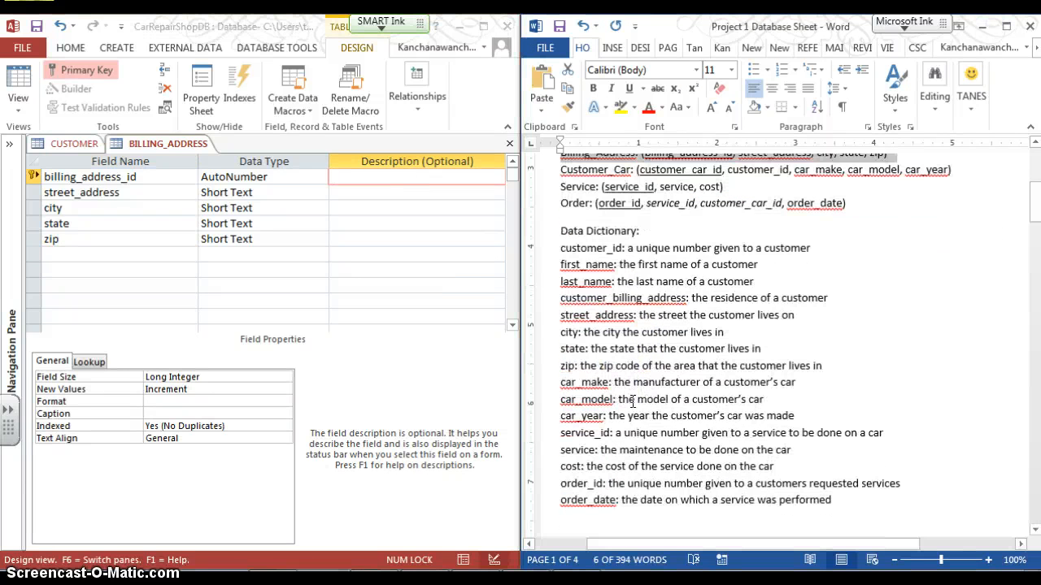
scroll(633, 401, down, 5)
scroll(633, 399, up, 6)
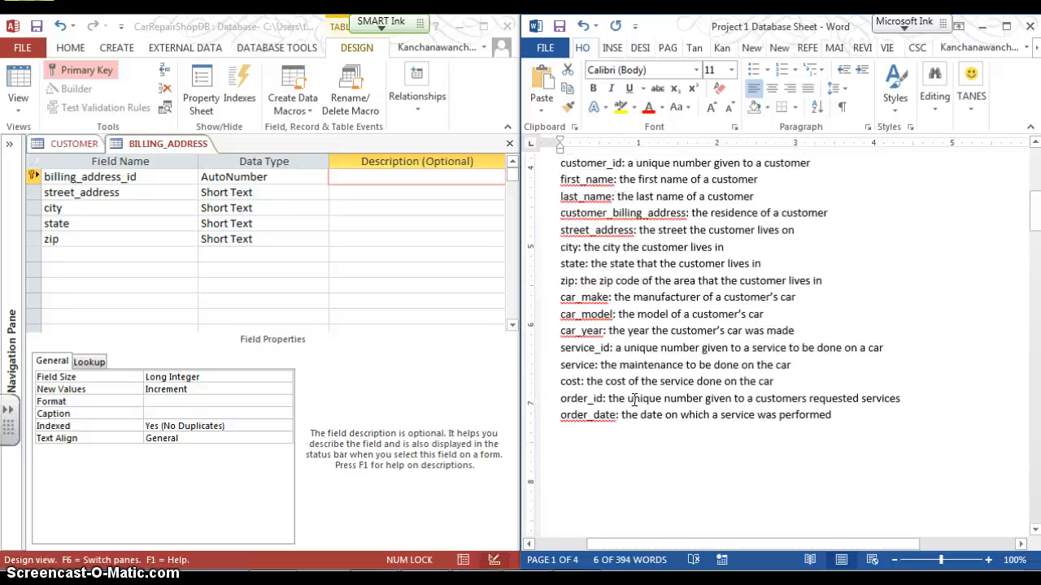
scroll(586, 293, up, 2)
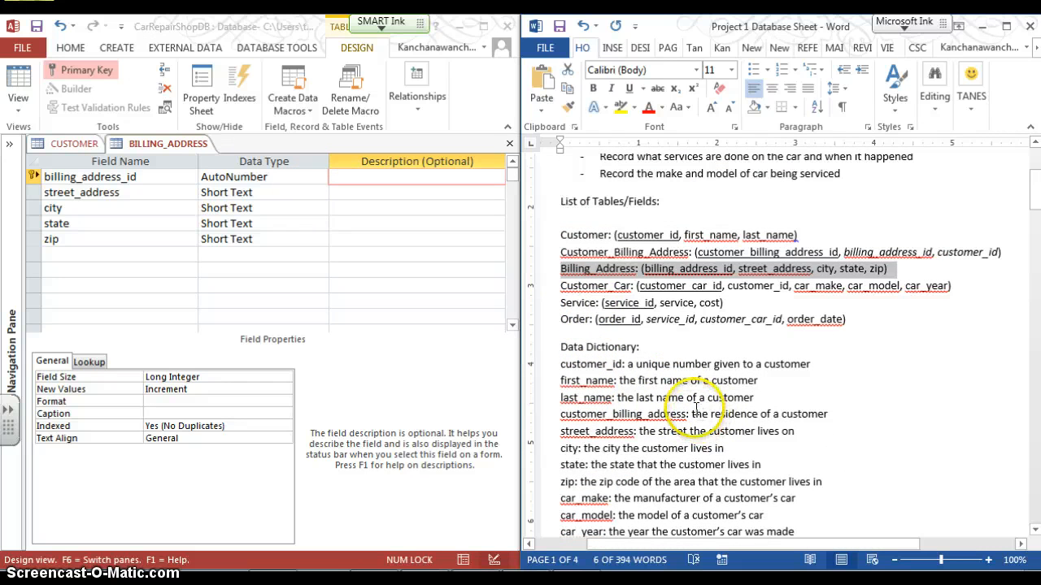
drag(692, 415, 832, 412)
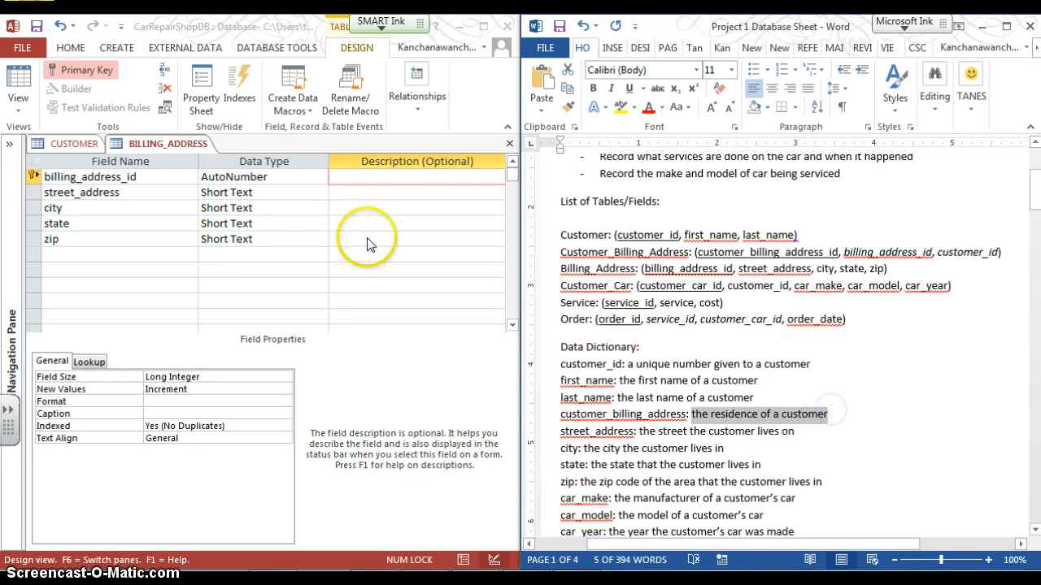
Step: Enter "Identify Customer Billing Address" as the description of the billing_address_id field
click(365, 176)
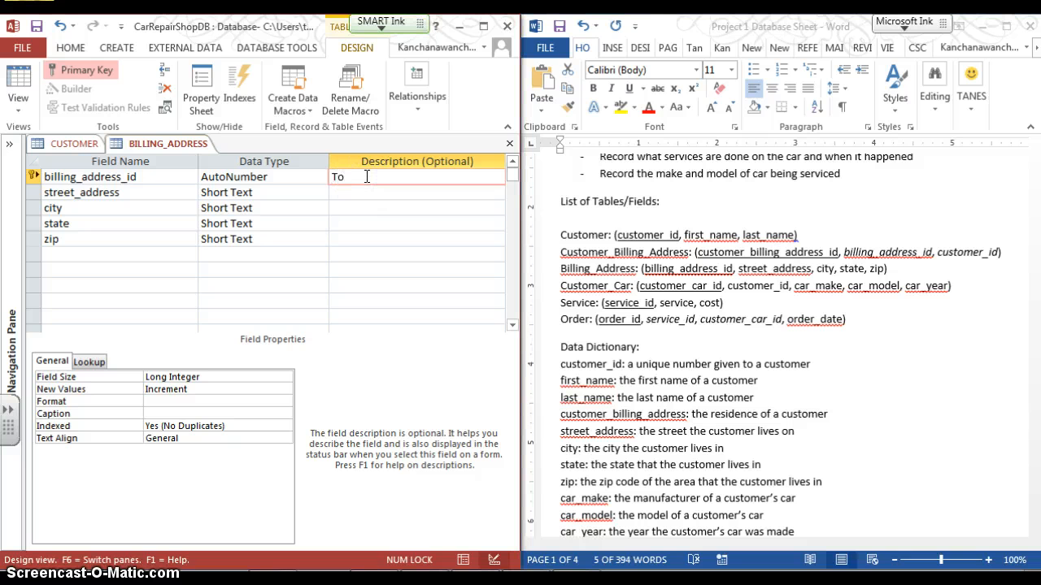
text(Iden)
text(tify Billing Addre)
text(Cus)
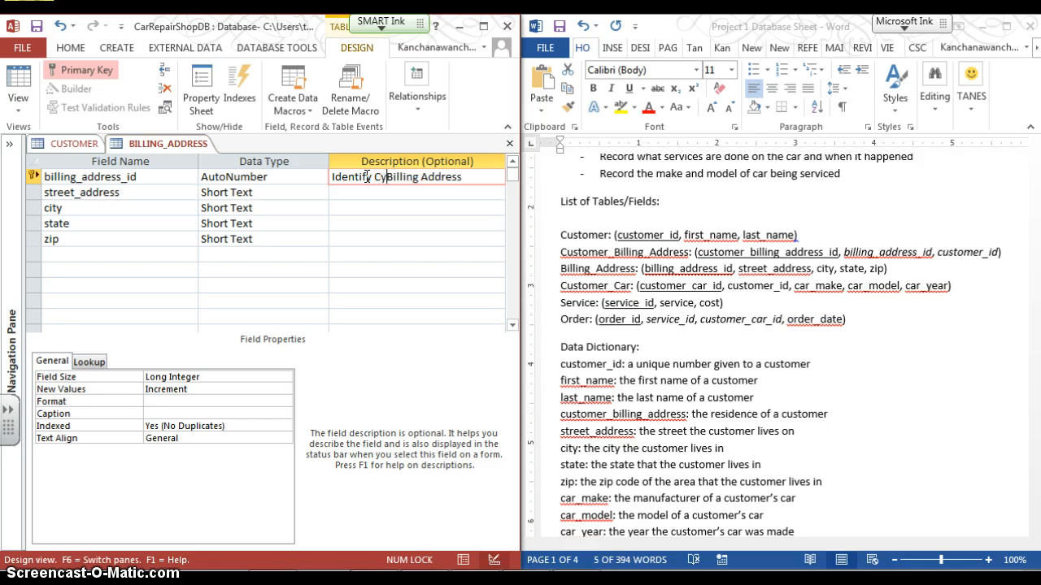
text(tomer)
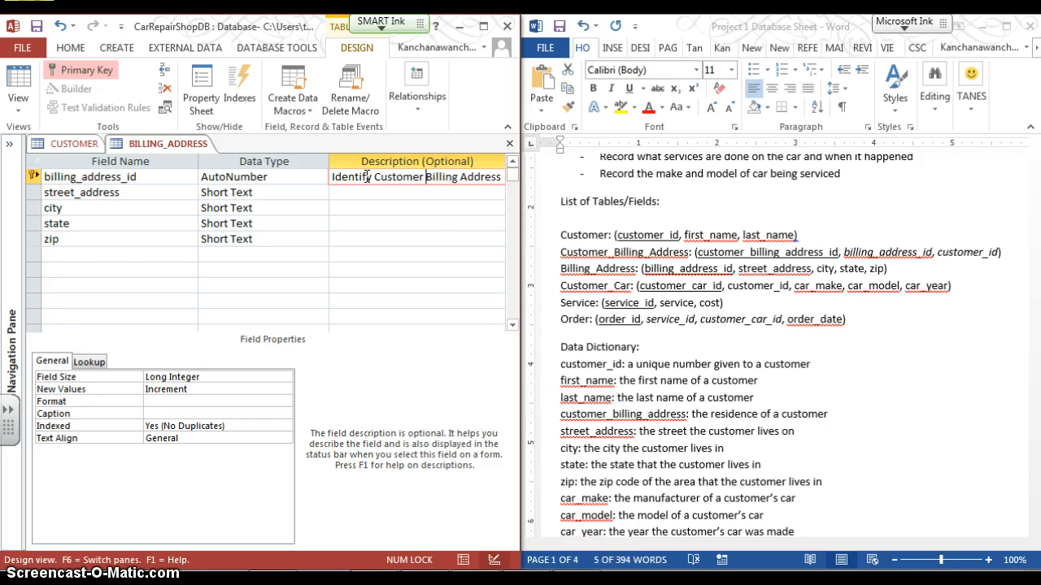
Step: Enter "Street Number and Name" as the description of the street_address field
click(366, 194)
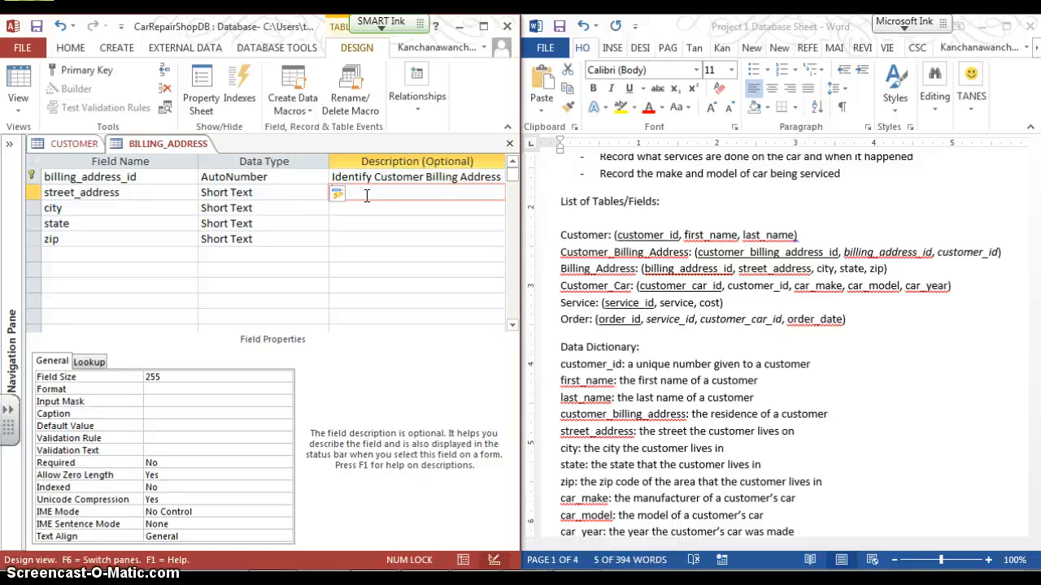
text(Street Number and Name)
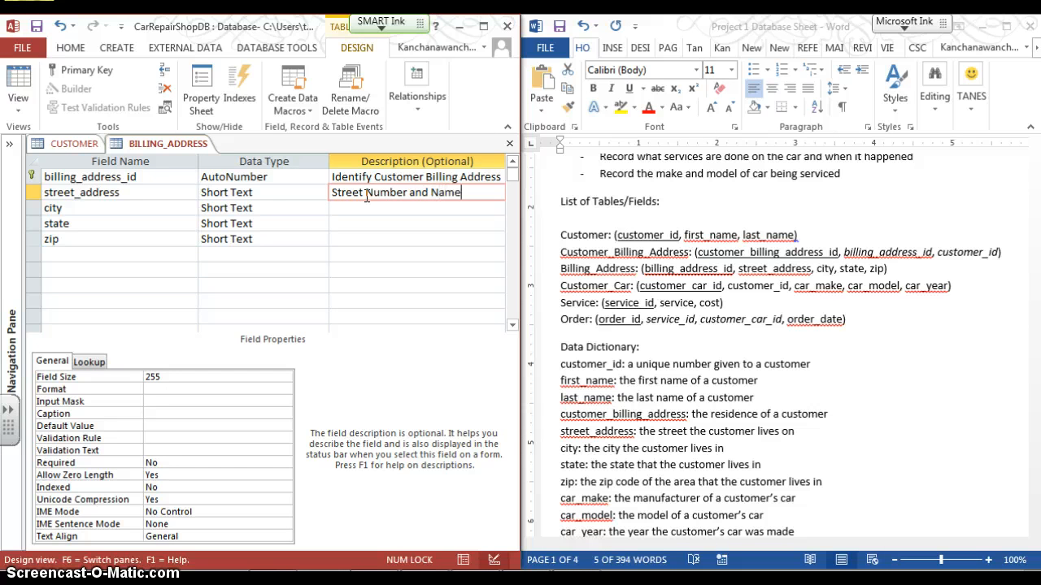
key(Return)
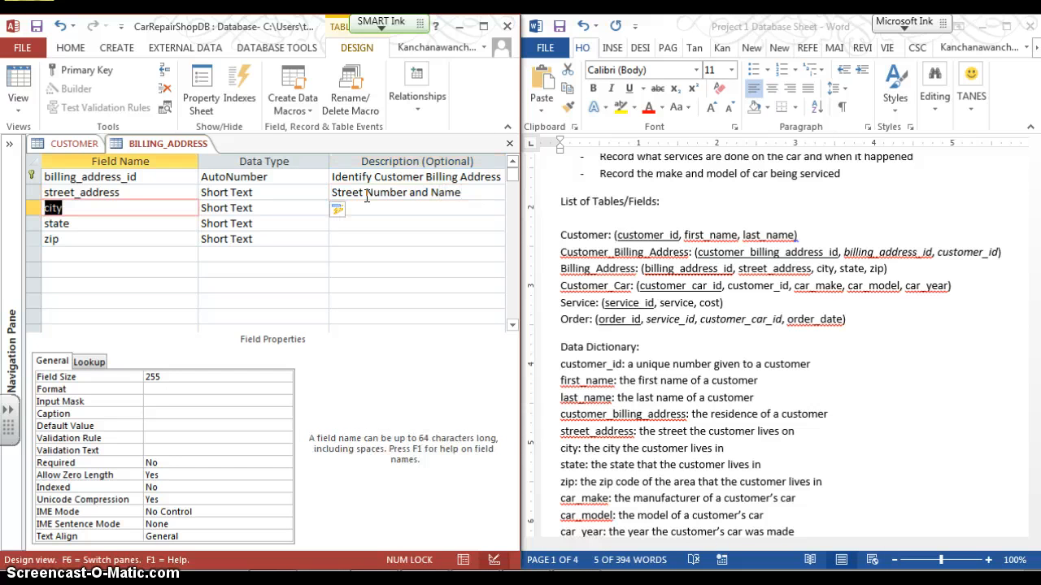
text(Ci)
key(BackSpace)
key(Caps_Lock)
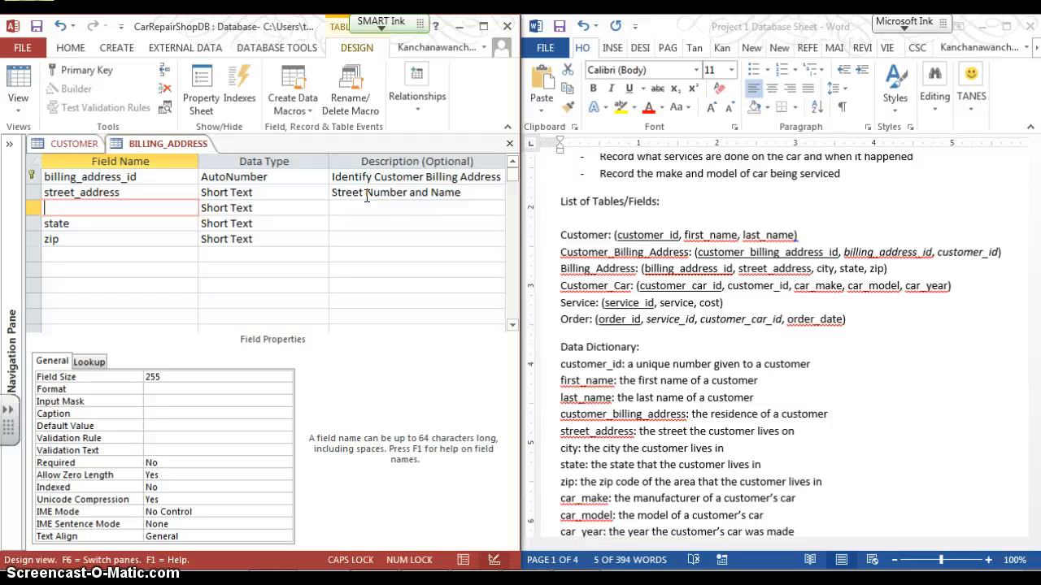
key(BackSpace)
key(BackSpace)
key(Caps_Lock)
key(Caps_Lock)
text(CI)
key(Caps_Lock)
key(Tab)
key(Tab)
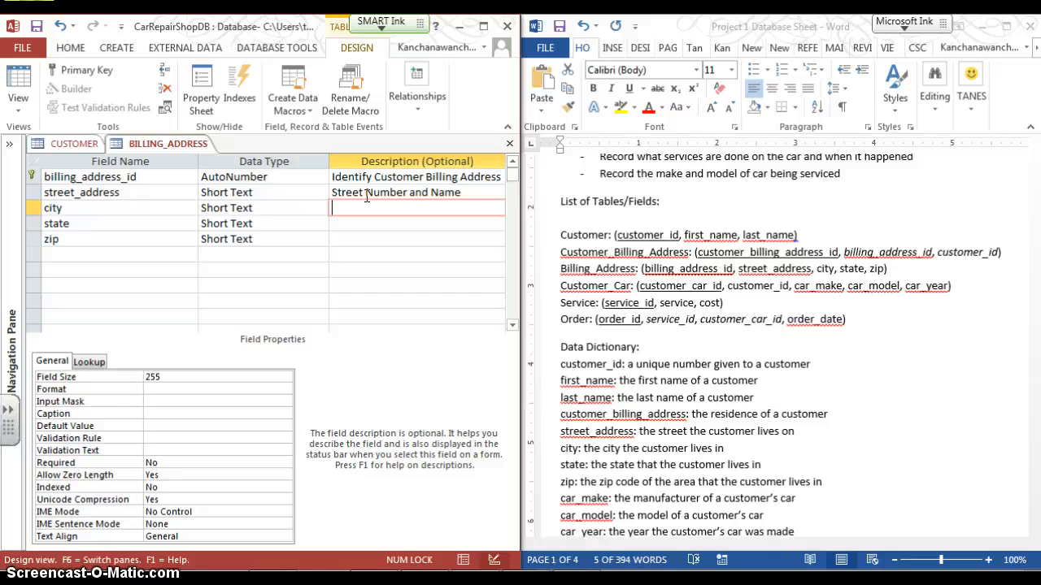
Step: Examine the list of tables and fields in the Word document, especially the primary key of Customer_Billing_Address
click(922, 285)
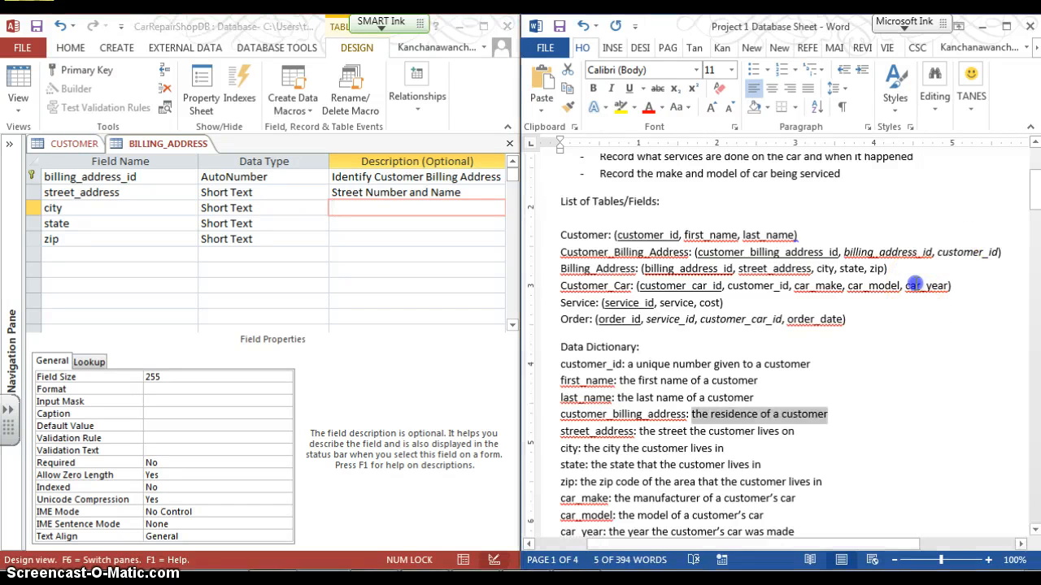
double_click(927, 286)
click(910, 305)
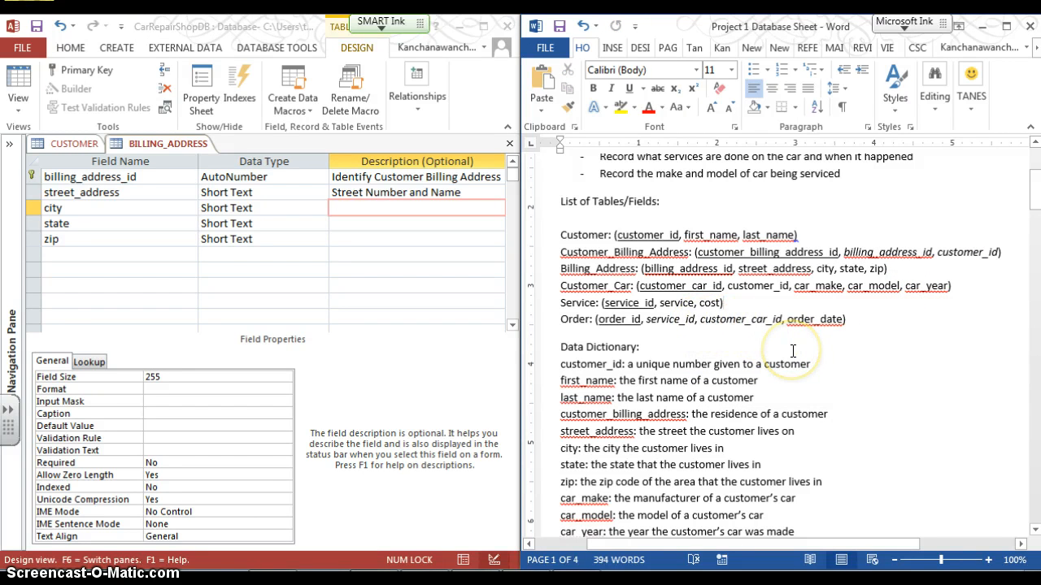
key(BackSpace)
text(,)
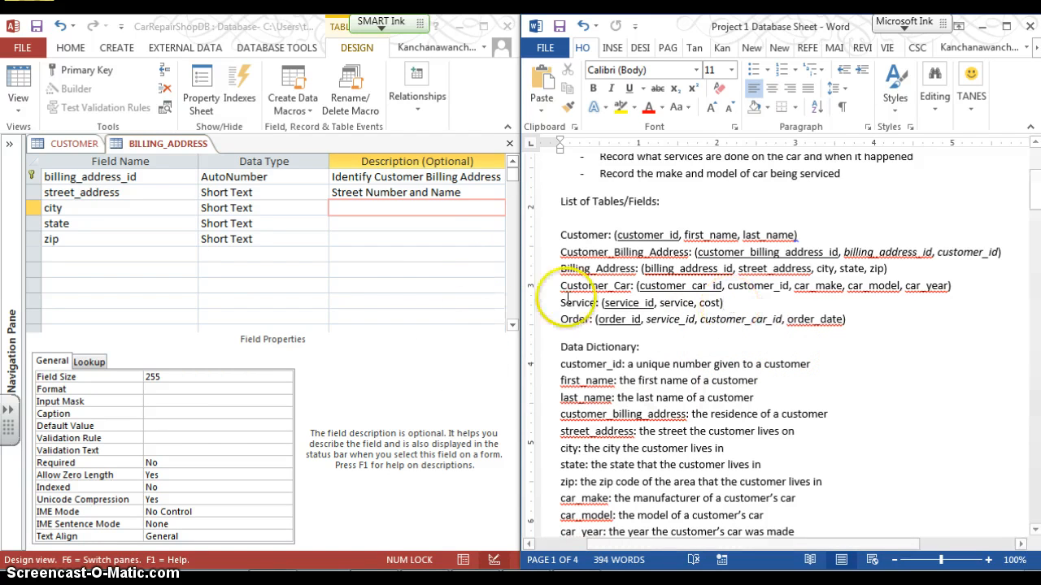
key(BackSpace)
text())
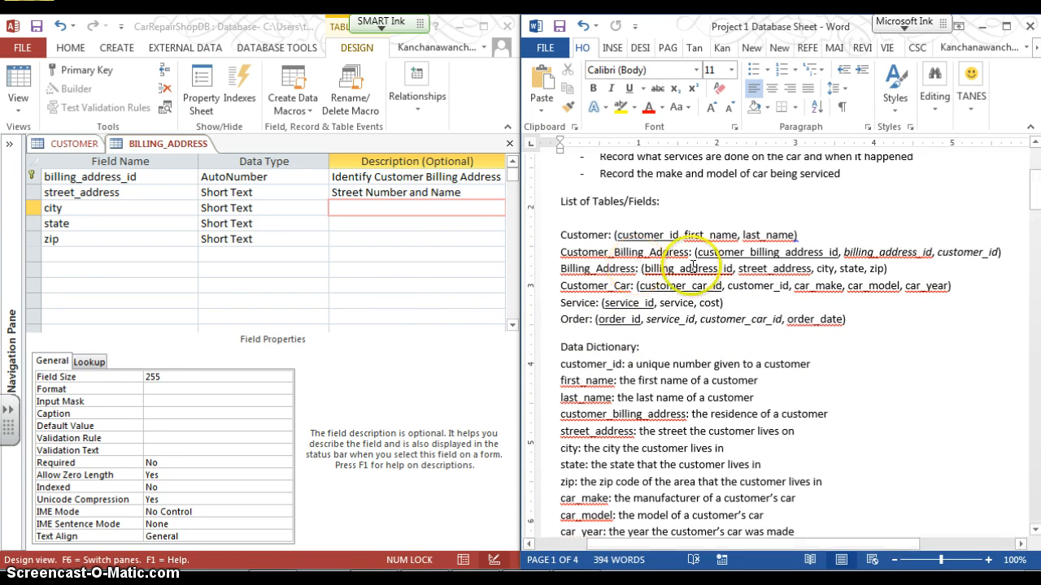
drag(698, 252, 839, 253)
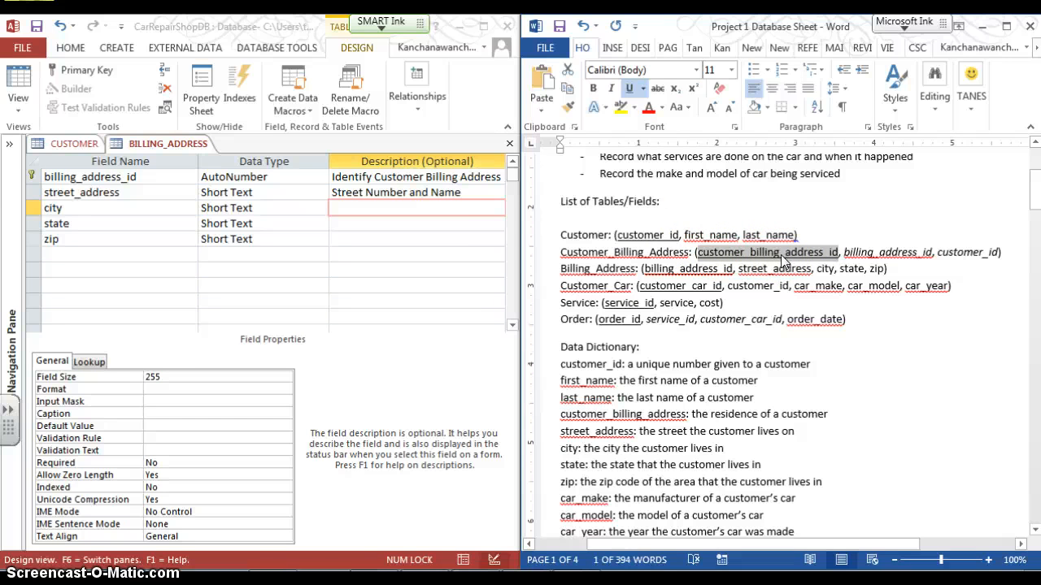
Step: Describe the city field as "city name" and the state field as "state name"
click(396, 209)
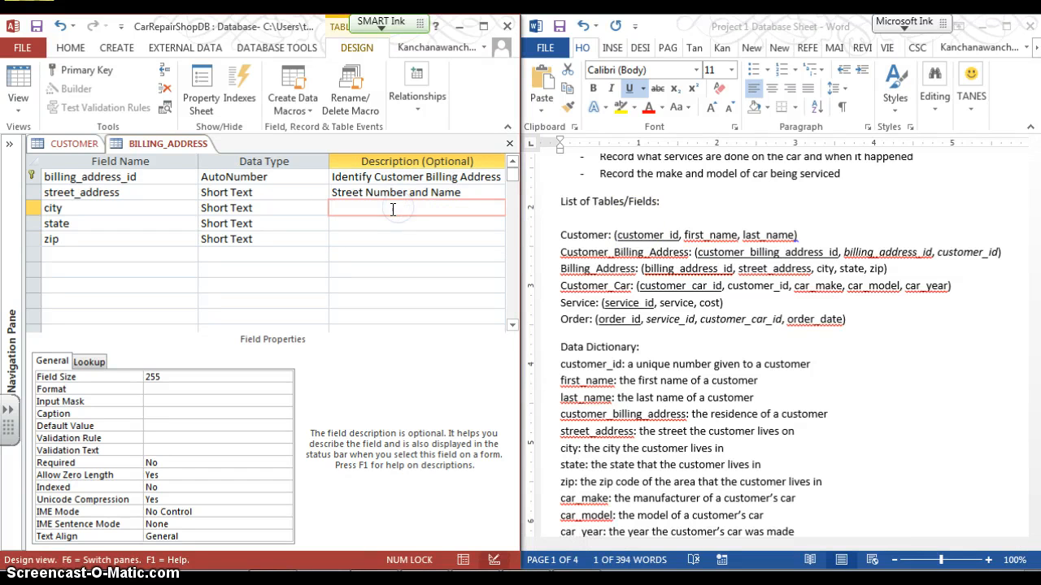
click(389, 207)
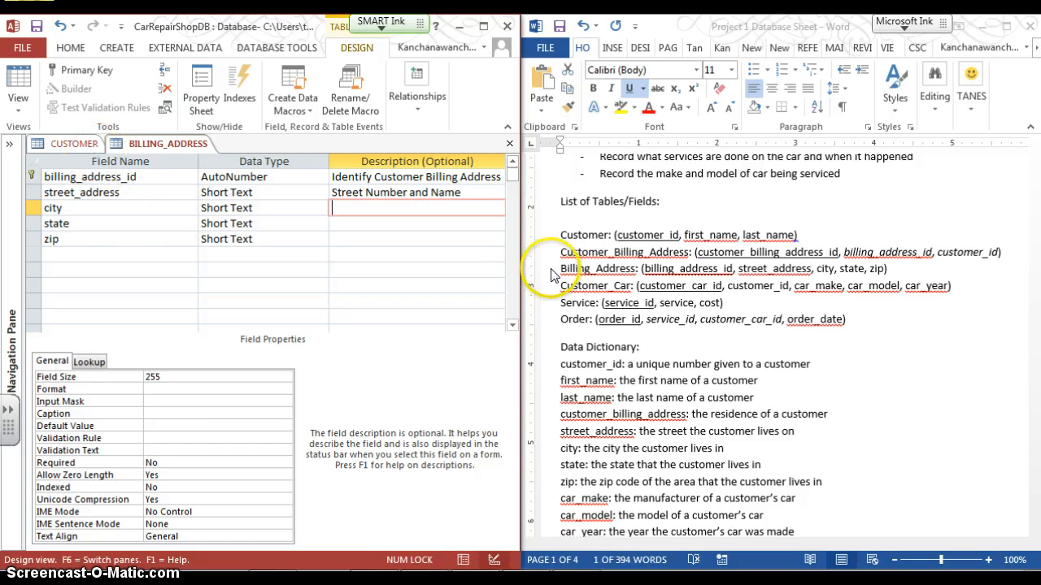
text(city name)
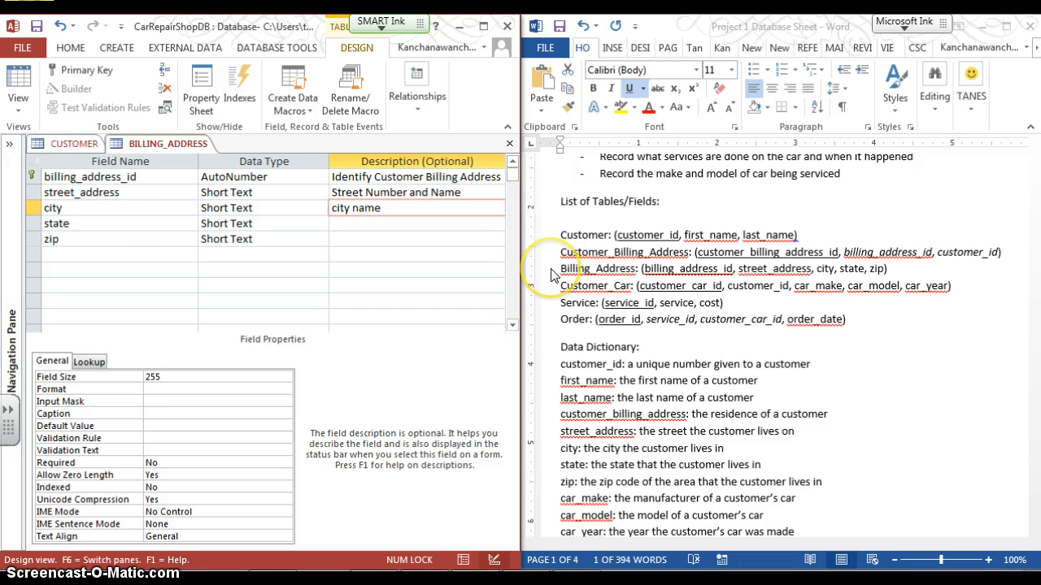
key(Down)
text(state n)
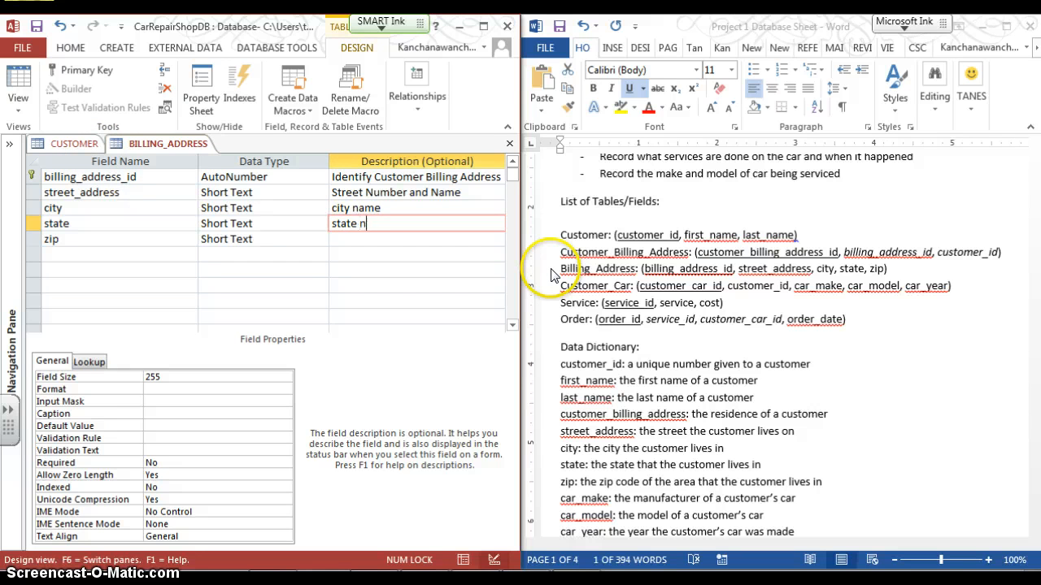
text(ame)
Step: Describe the zip field as "zip code" and save the BILLING_ADDRESS table design
key(Down)
text(z)
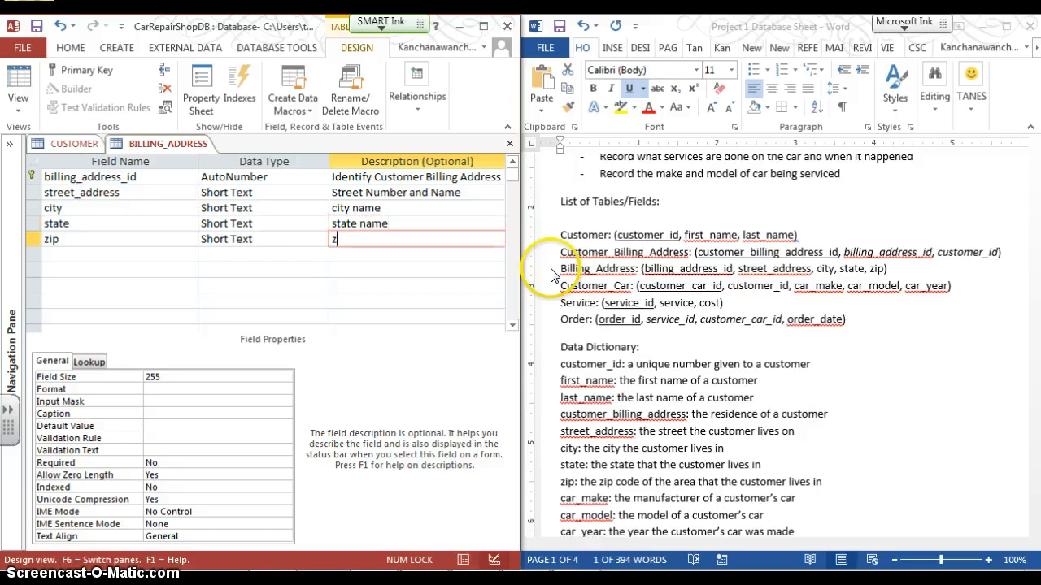
text(ip code)
key(Return)
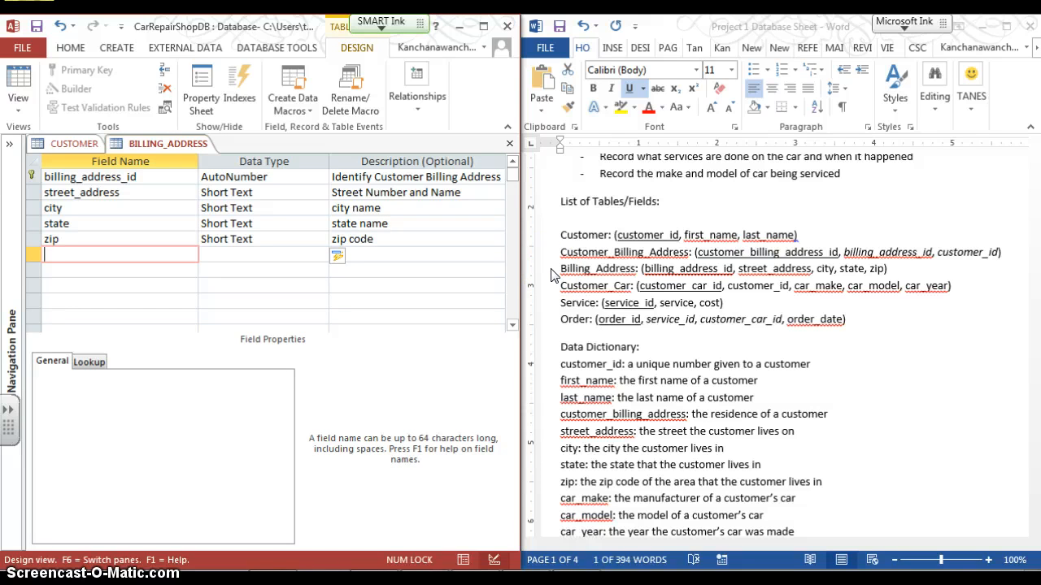
click(37, 26)
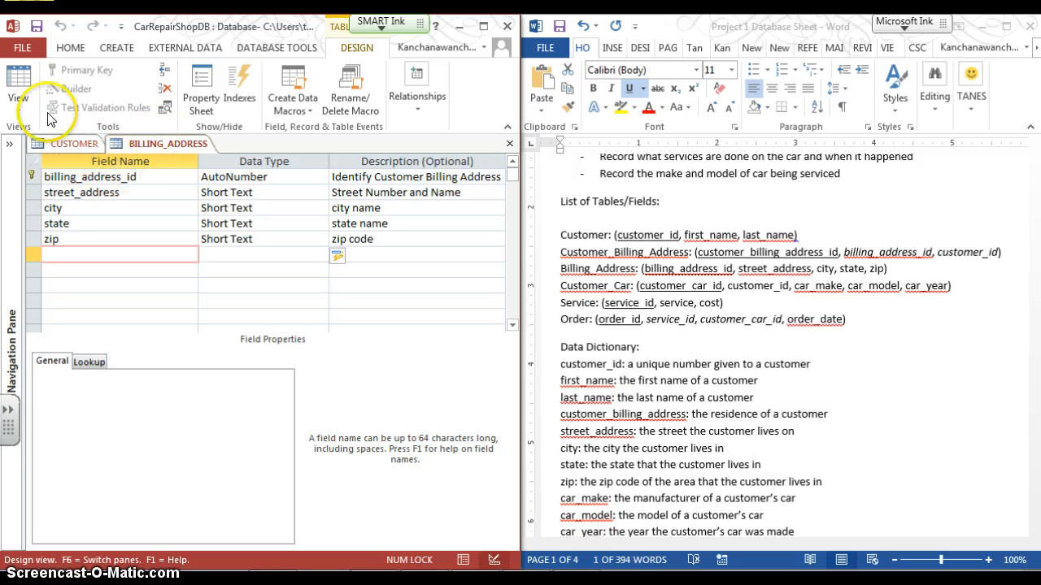
Step: Switch BILLING_ADDRESS to Datasheet View and widen the street_address column to fit its heading
click(18, 81)
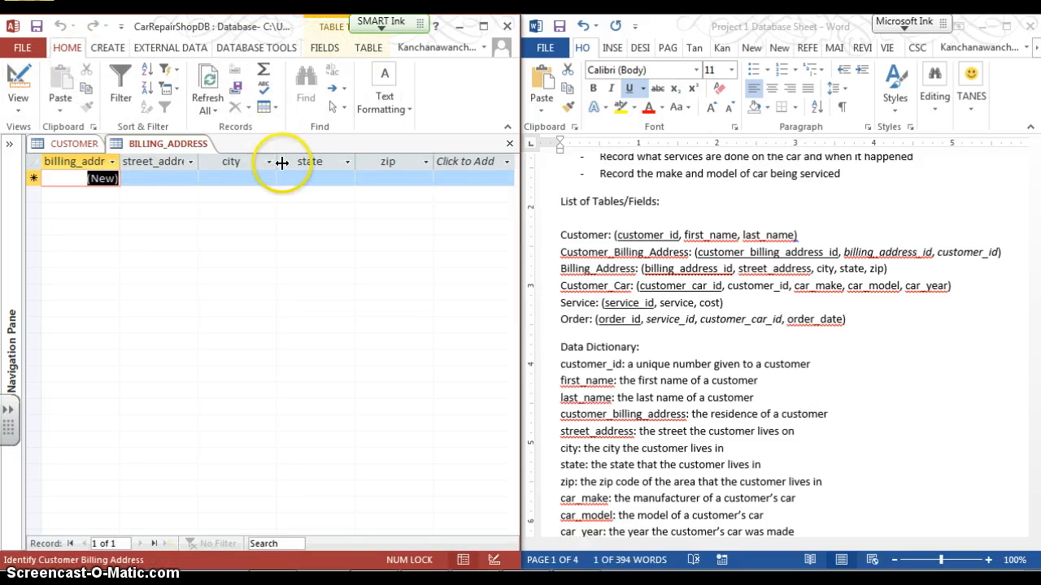
click(483, 26)
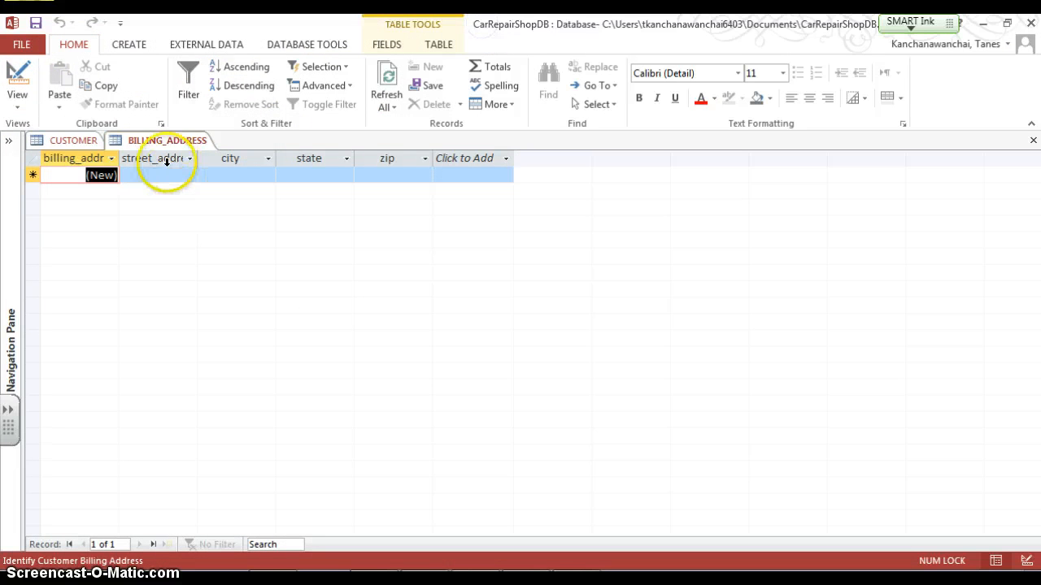
click(148, 175)
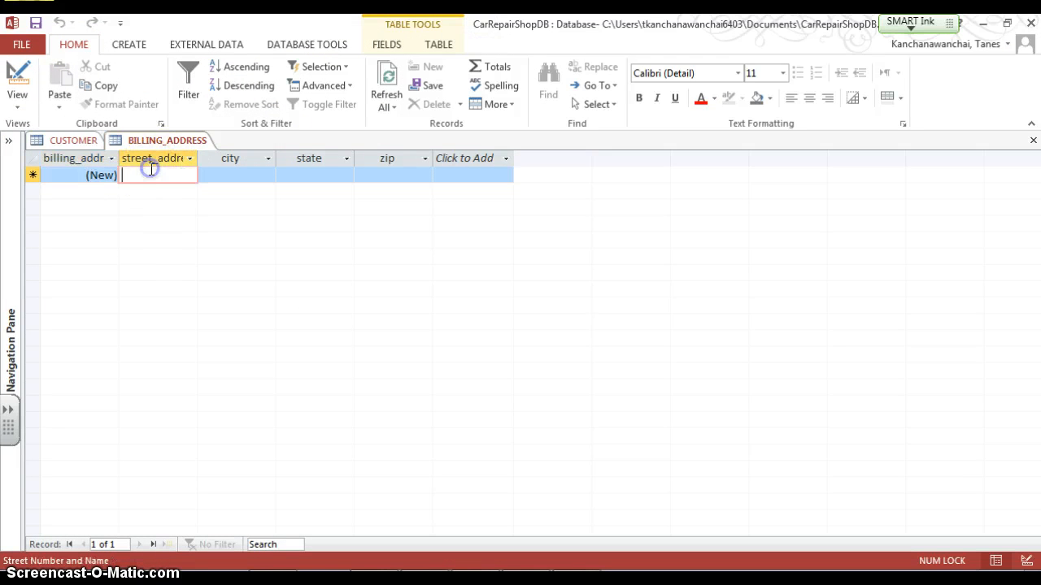
double_click(198, 157)
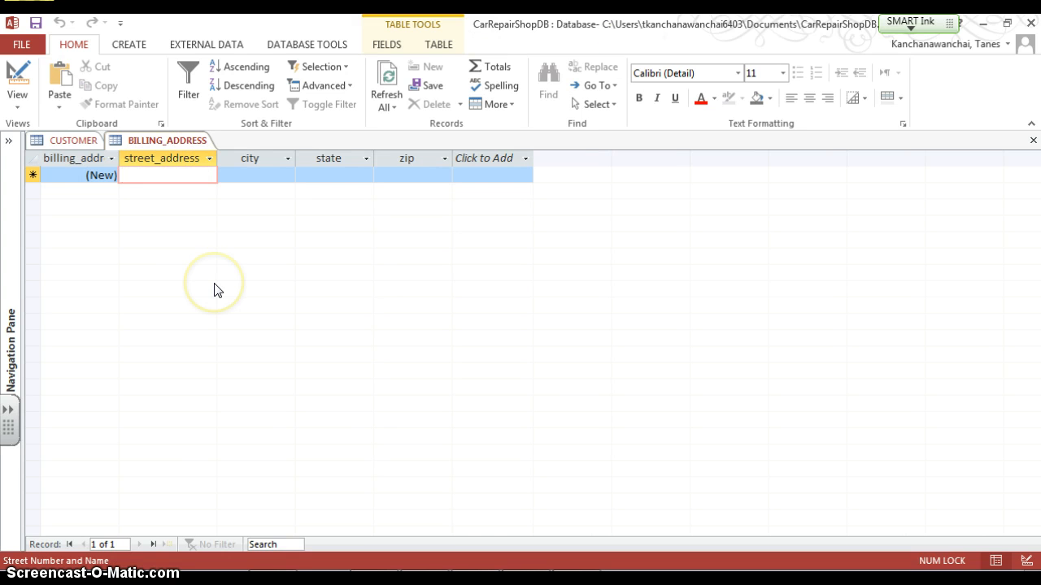
double_click(817, 26)
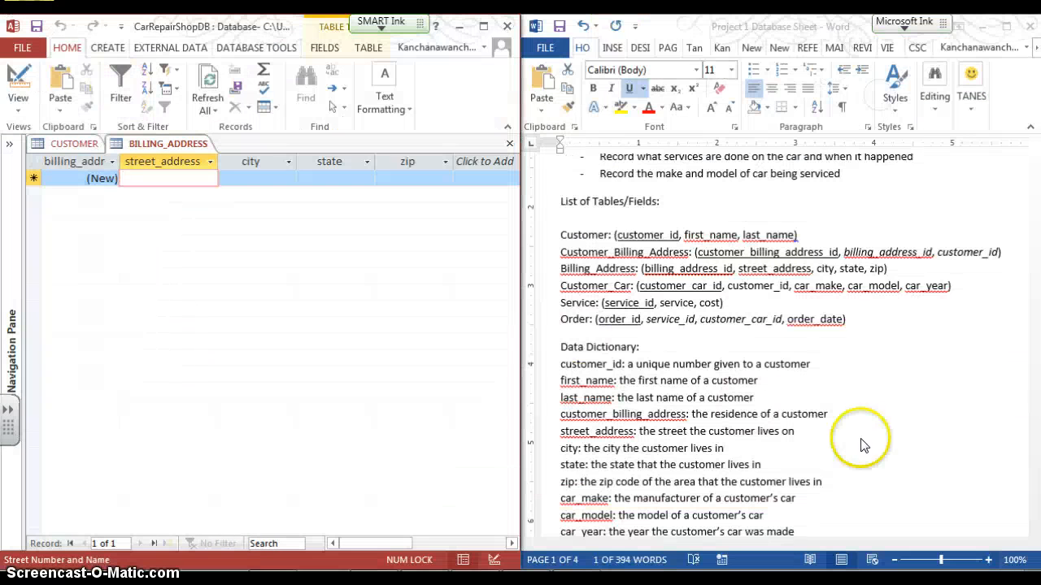
Step: Find the Billing Address sample data table in the Word document
click(945, 418)
scroll(945, 418, down, 5)
scroll(945, 418, down, 5)
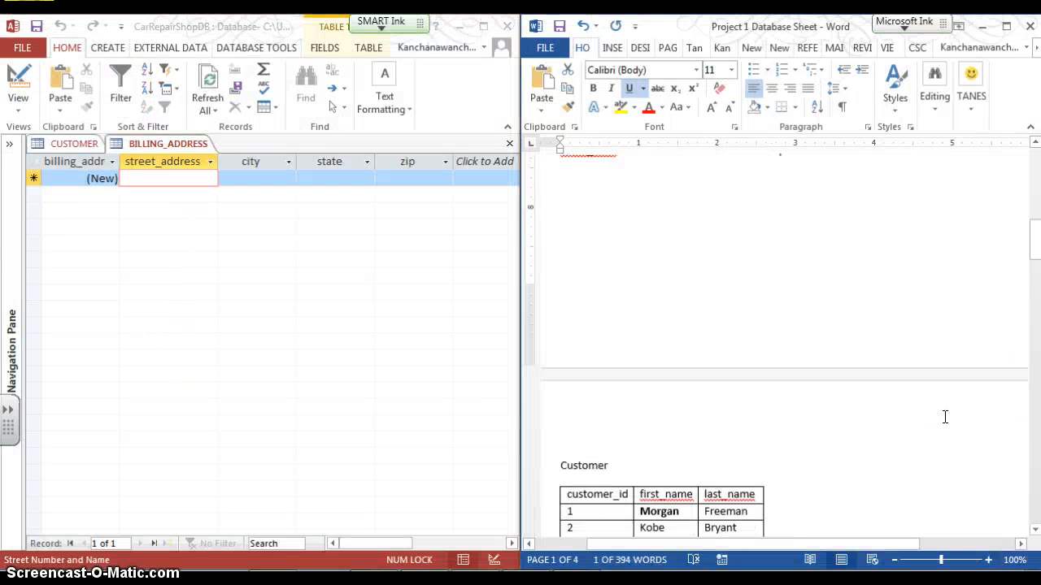
scroll(945, 417, down, 15)
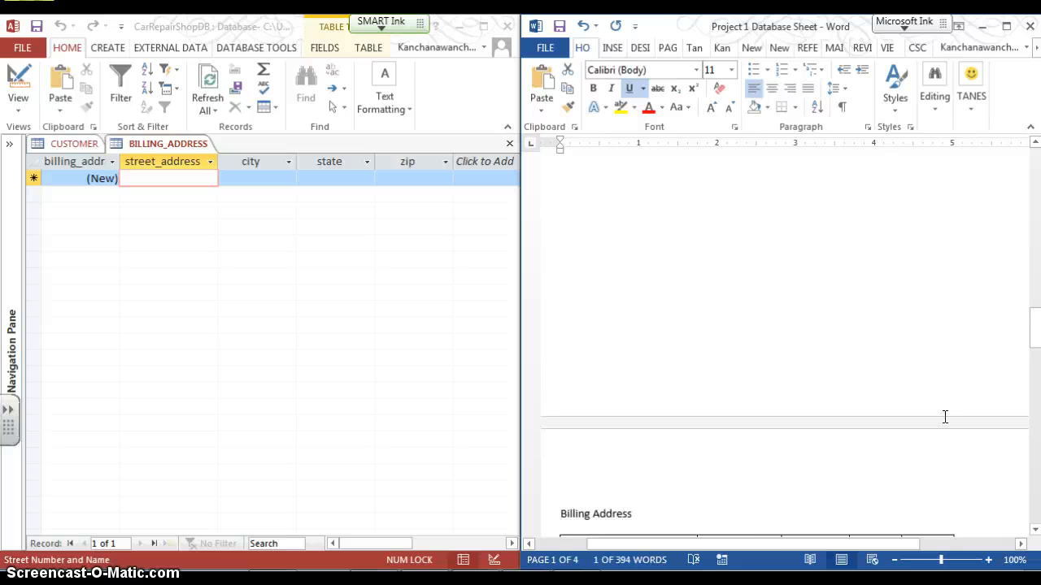
scroll(945, 418, down, 5)
scroll(945, 417, down, 1)
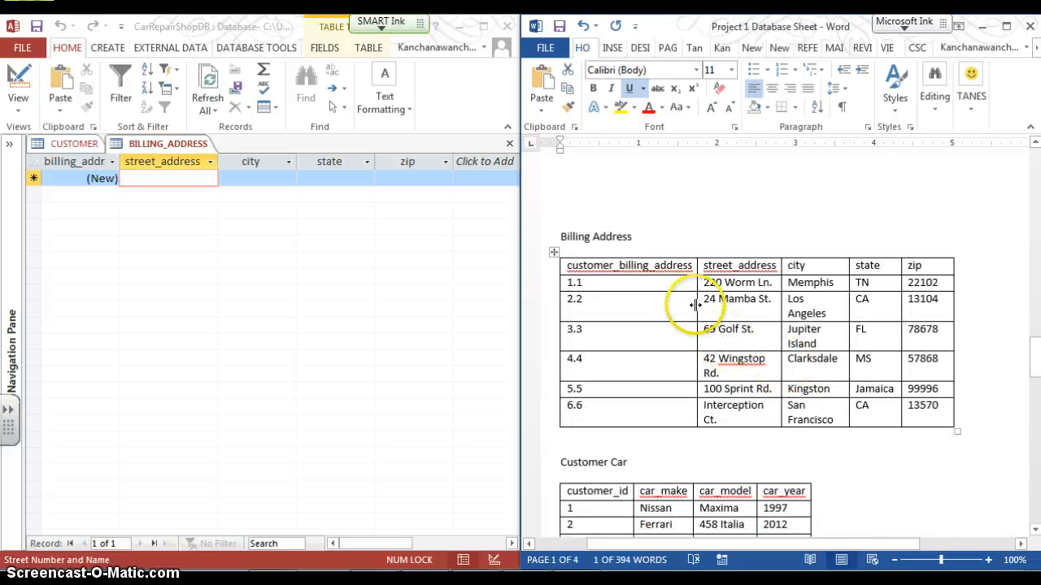
Step: Copy the street_address through zip cells of all six sample rows in the Billing Address table of the Word document
click(736, 282)
drag(704, 283, 914, 279)
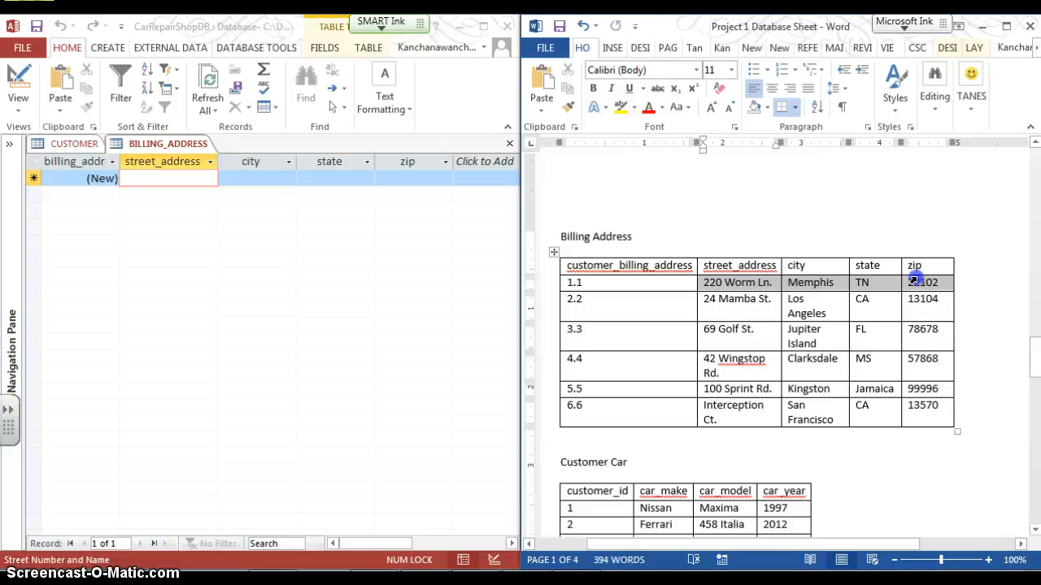
drag(914, 279, 936, 410)
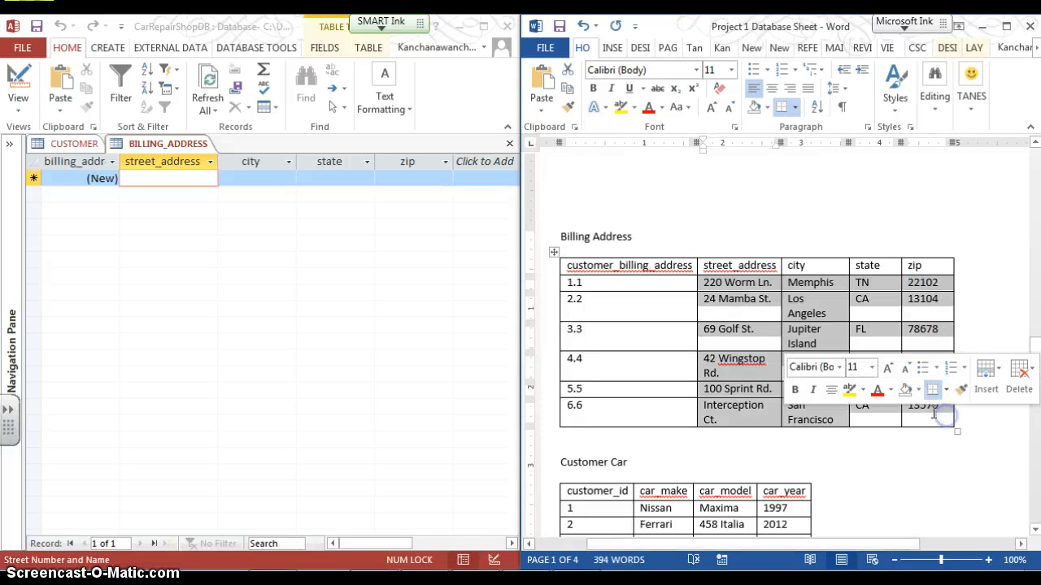
right_click(933, 415)
click(830, 217)
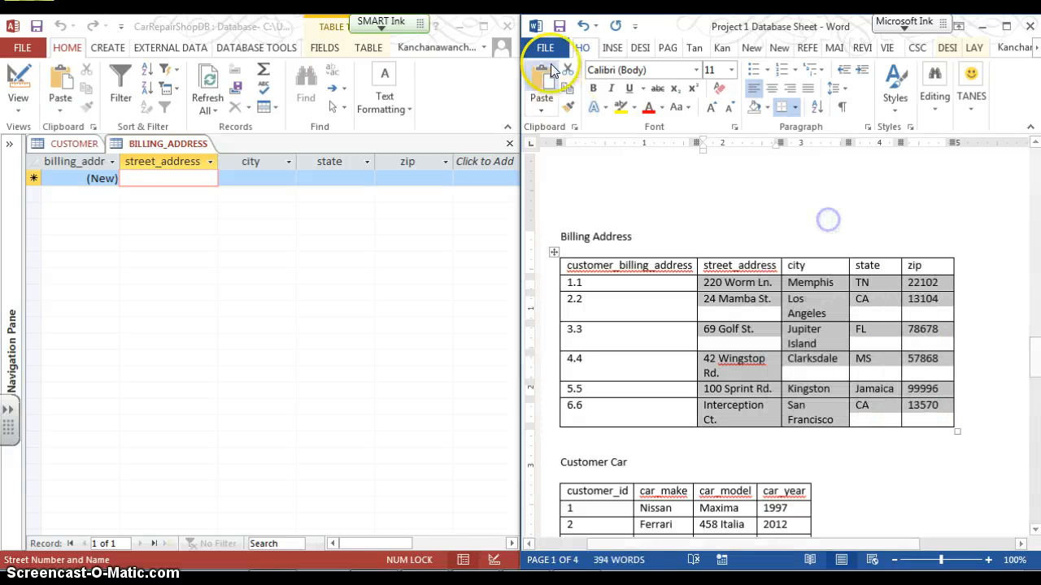
Step: Paste the six copied records into the street_address through zip columns of BILLING_ADDRESS in Access and save the table
click(487, 26)
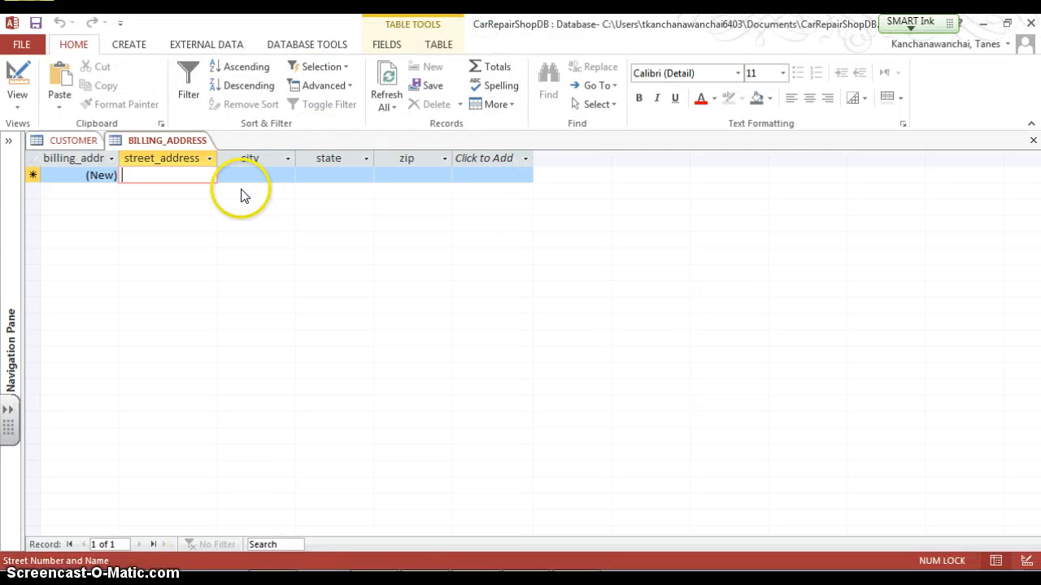
click(171, 221)
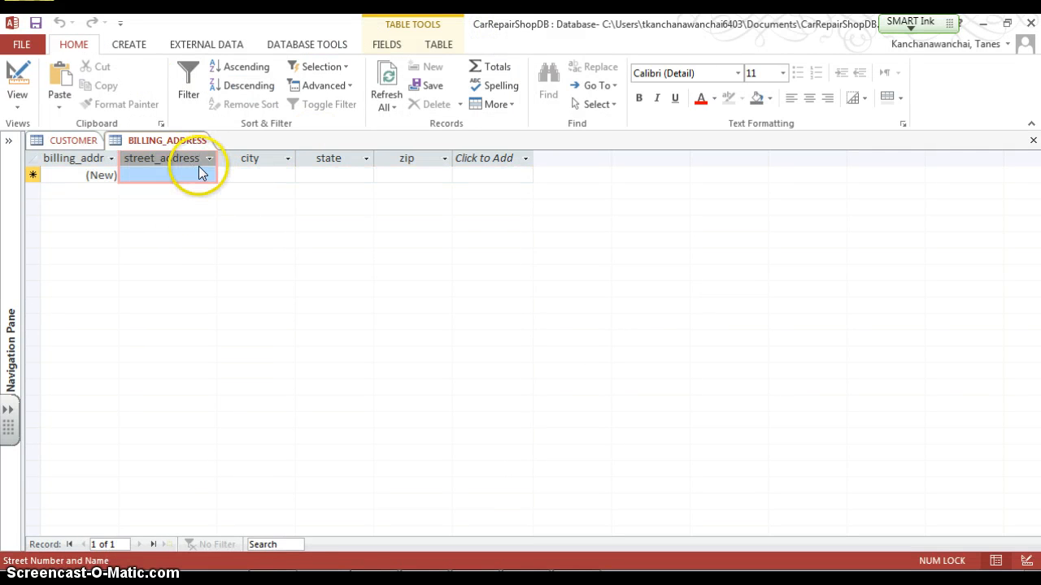
click(207, 171)
click(191, 156)
drag(192, 156, 433, 176)
right_click(433, 175)
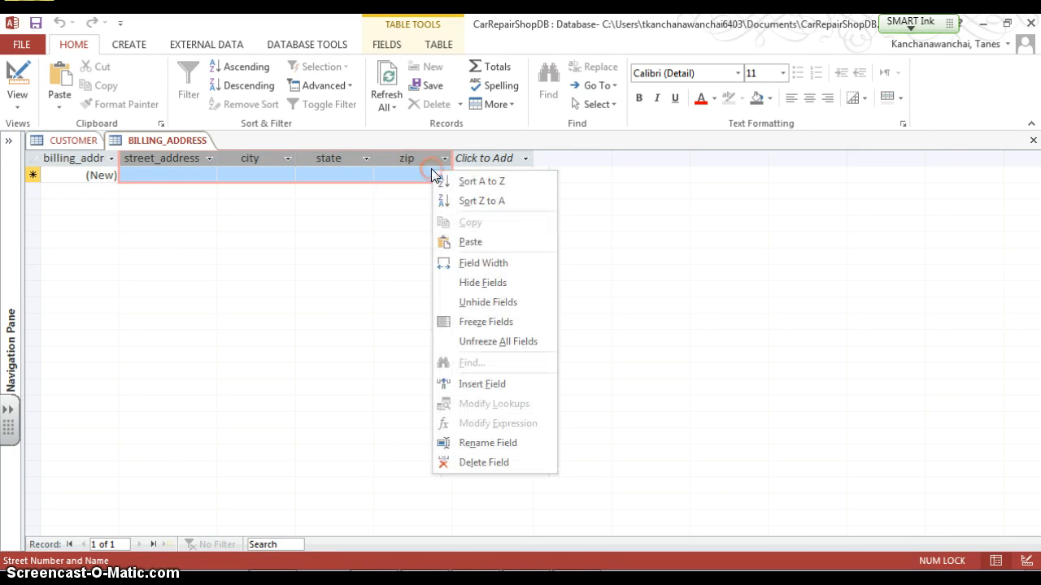
click(475, 243)
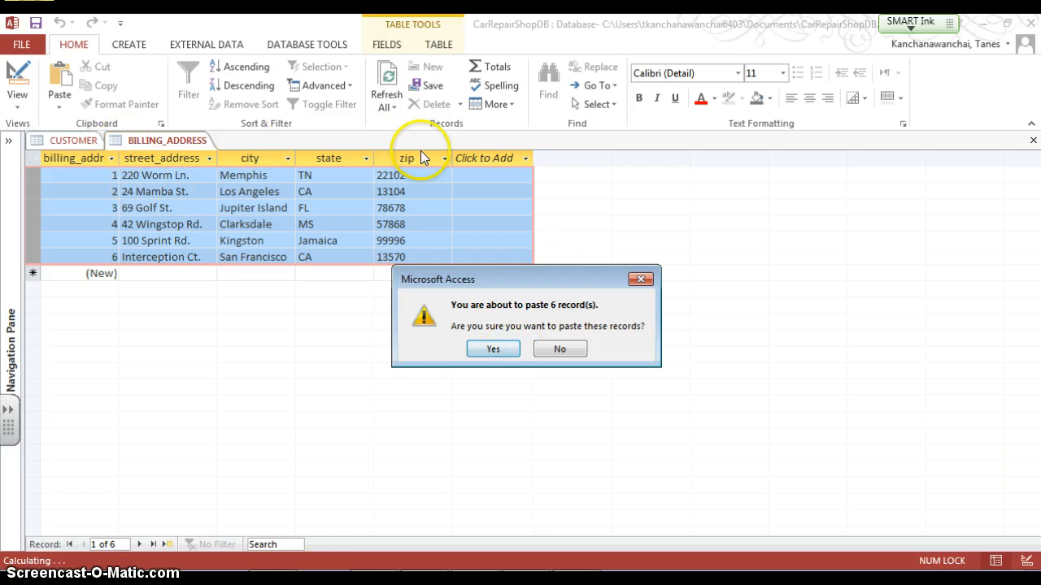
click(500, 349)
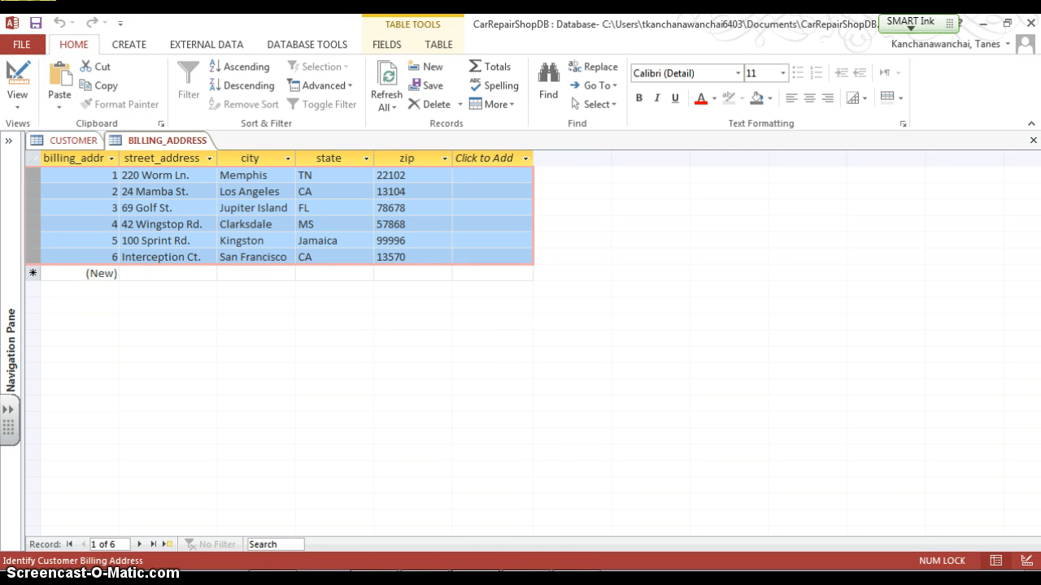
click(415, 359)
click(37, 21)
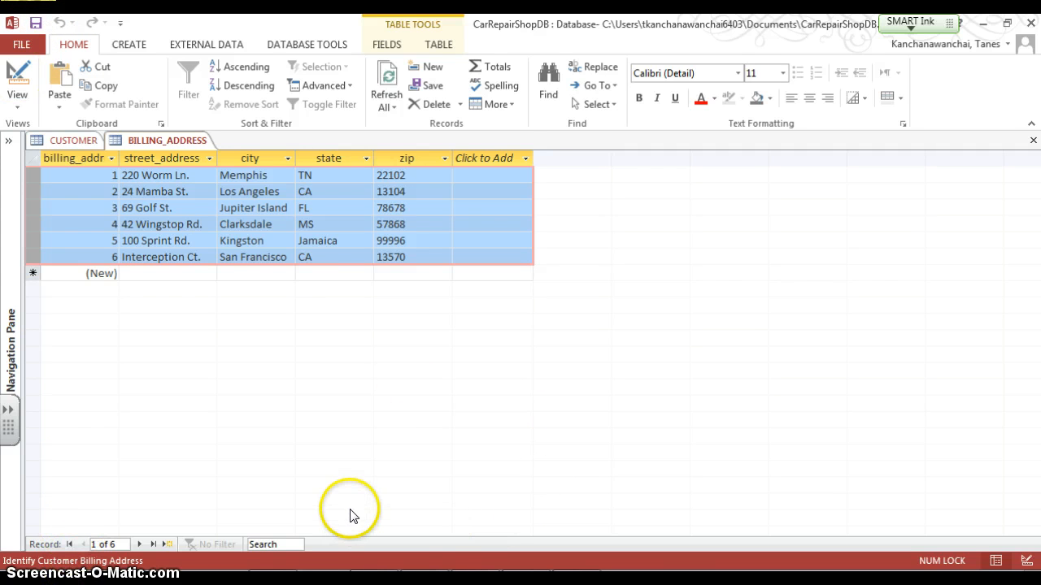
Step: Apply the Zip Code input mask to the zip field in Design View, then save the table and return to Datasheet View
click(406, 174)
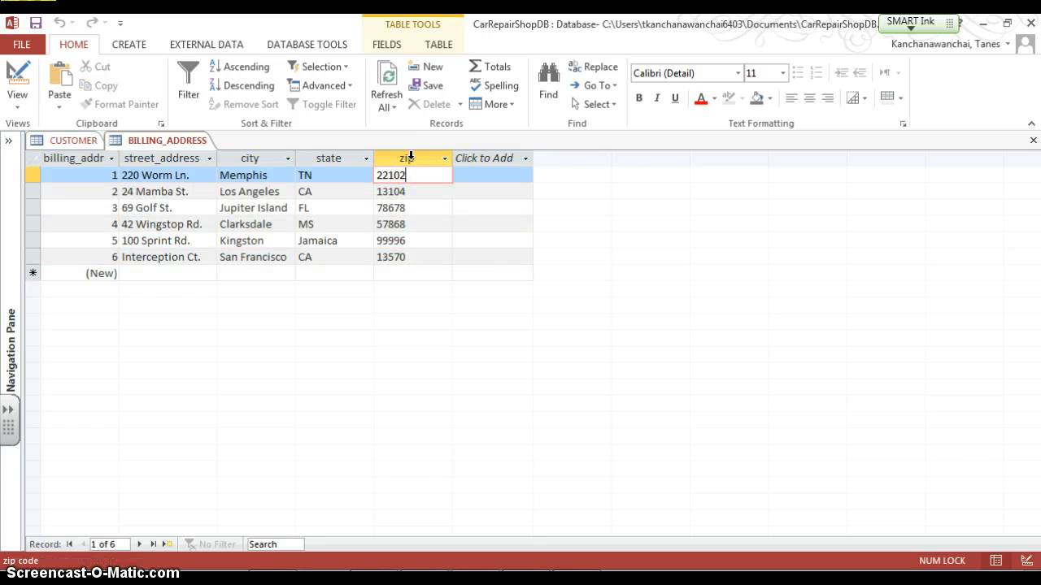
click(411, 157)
click(17, 106)
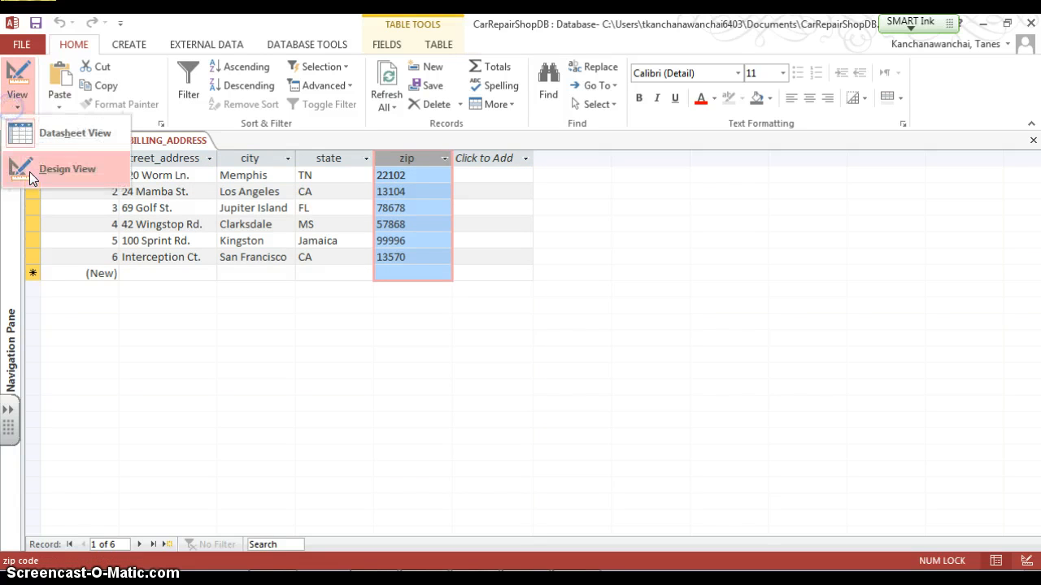
click(33, 178)
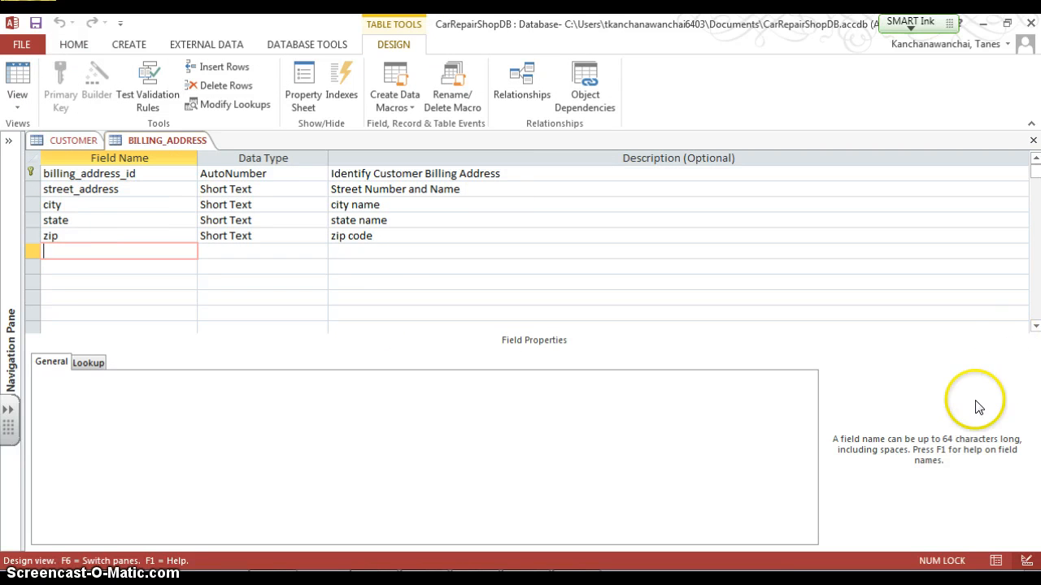
click(34, 233)
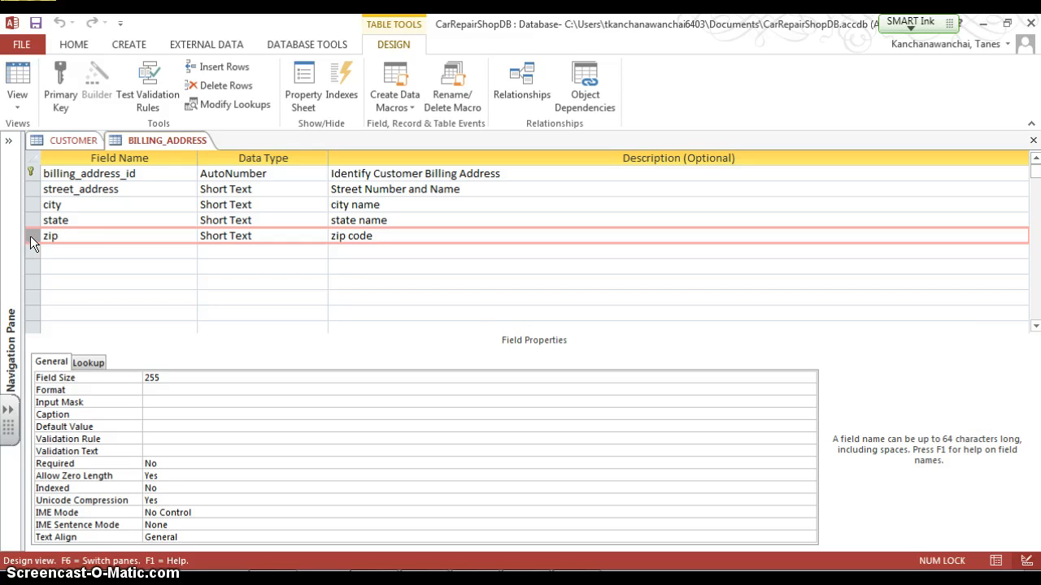
click(160, 398)
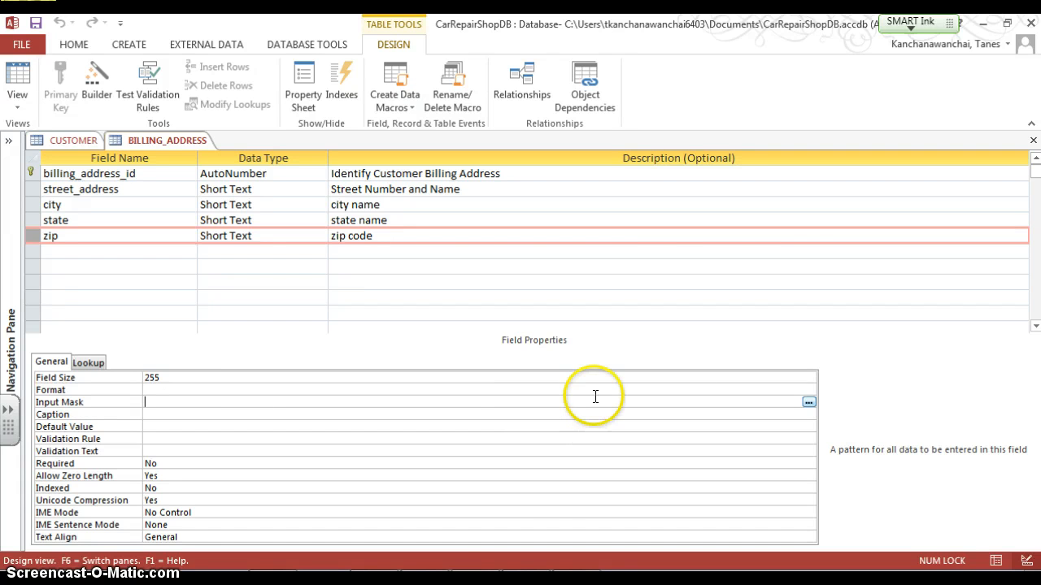
click(809, 402)
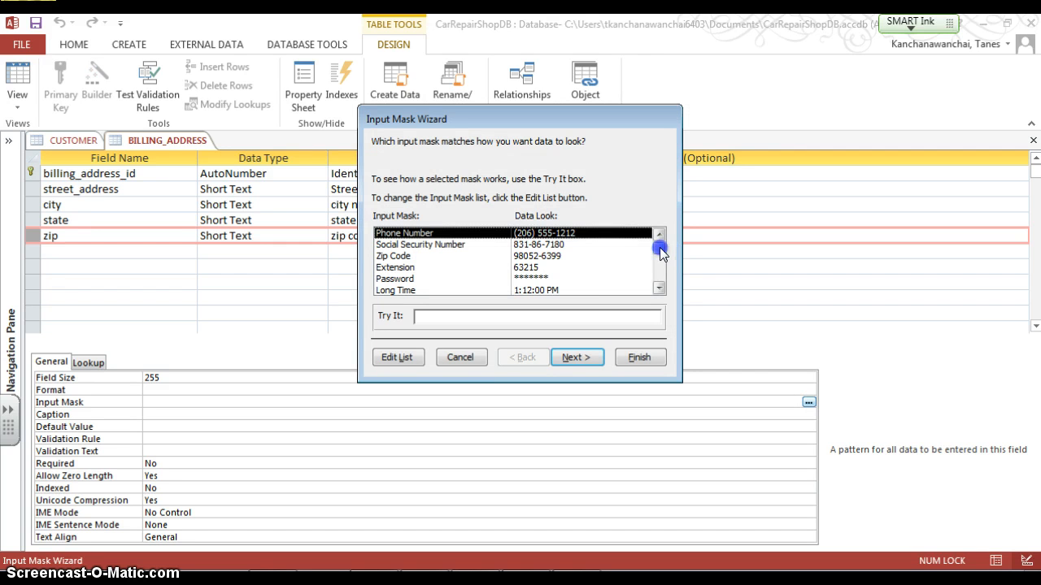
mouse_move(659, 248)
mouse_down()
mouse_move(657, 283)
mouse_move(659, 244)
mouse_up()
click(523, 258)
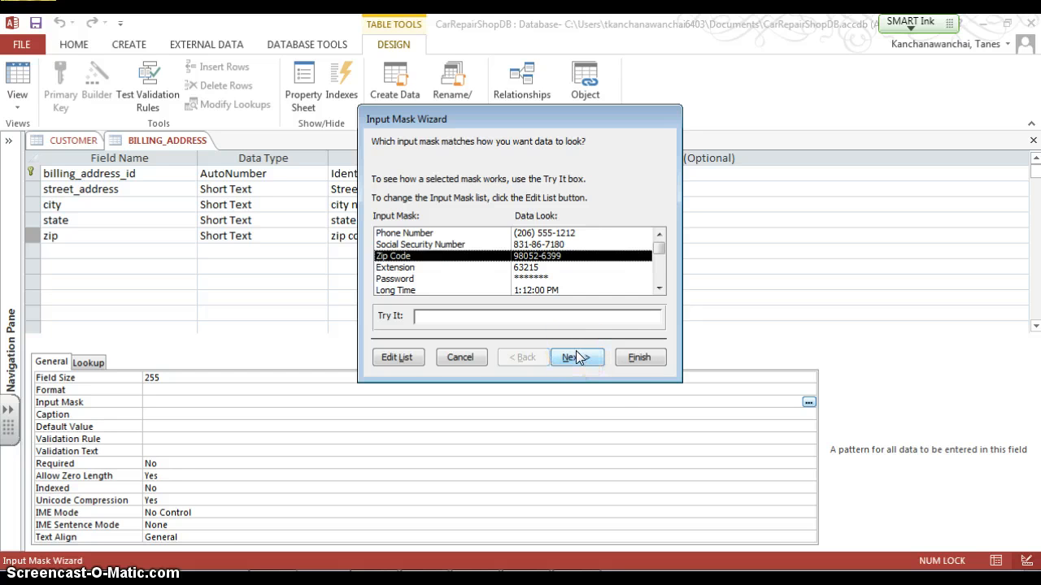
click(643, 352)
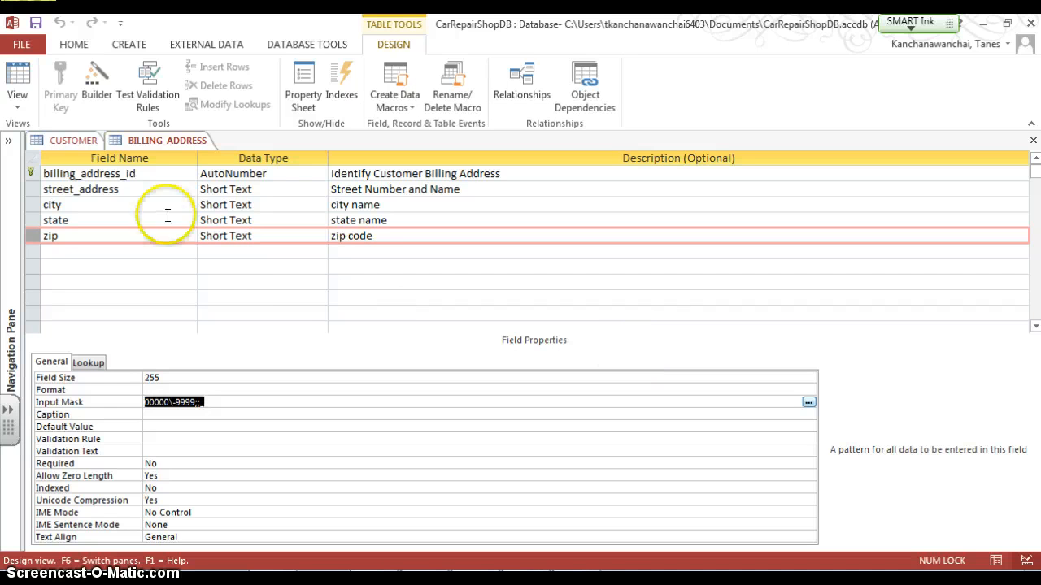
click(18, 82)
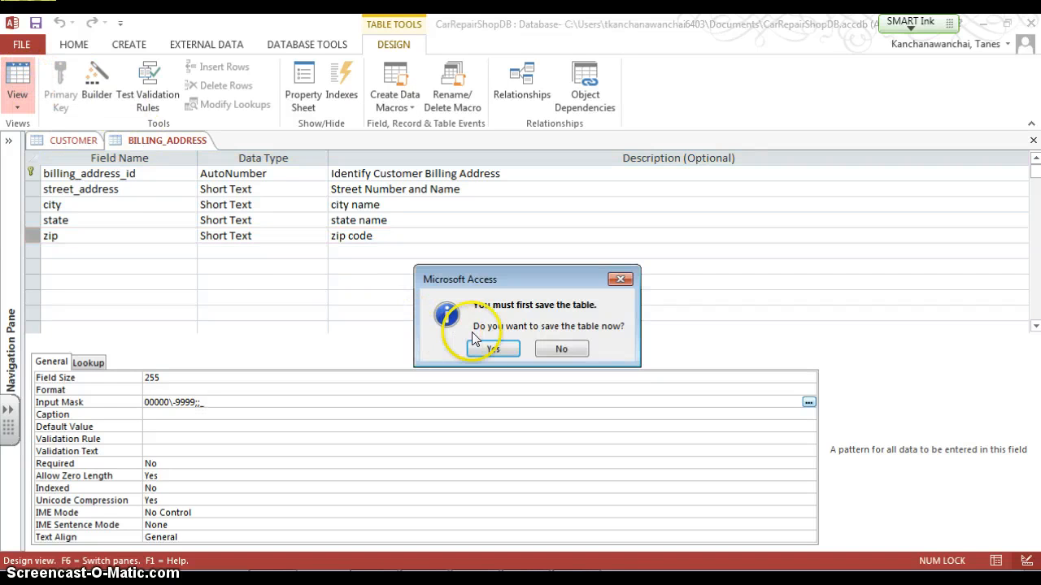
click(492, 348)
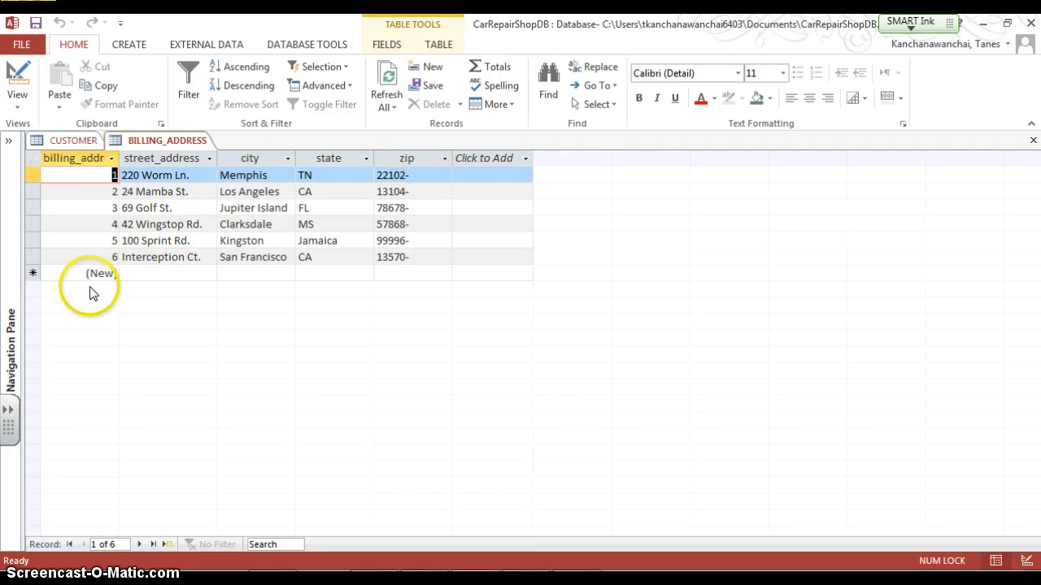
Step: Start a new BILLING_ADDRESS record below the pasted rows and fill in a sample street address
click(29, 272)
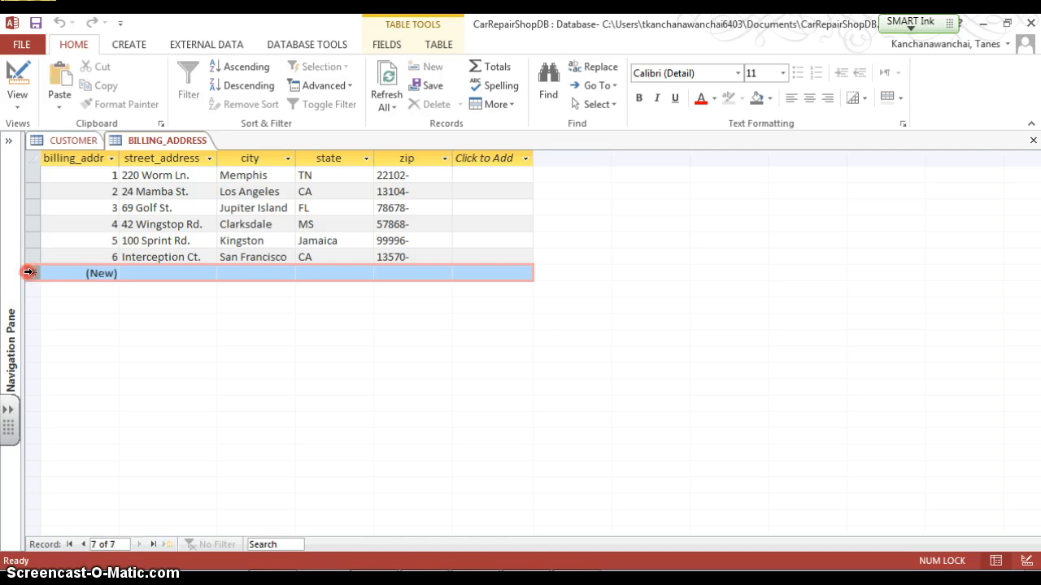
right_click(29, 272)
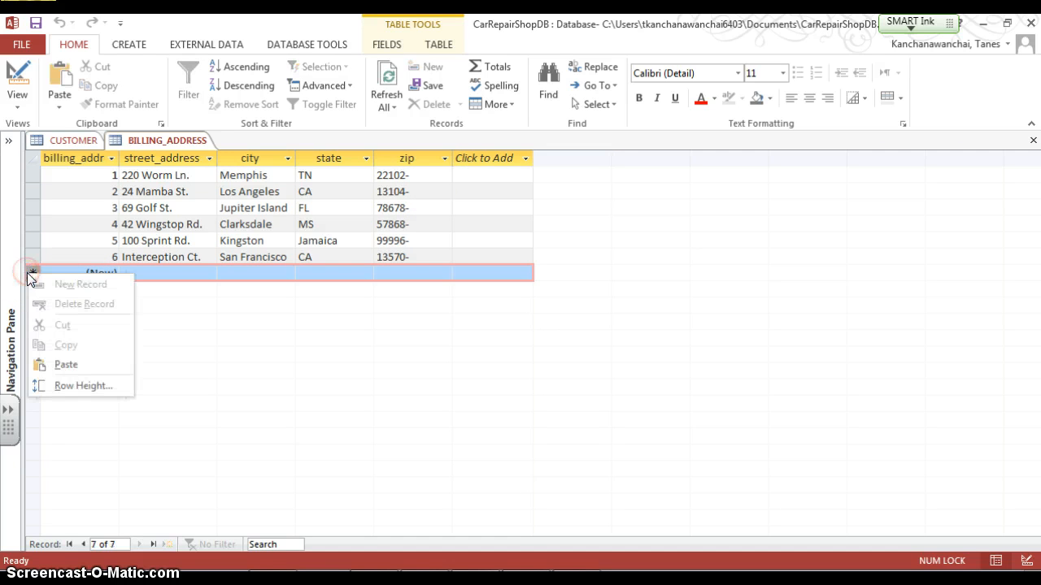
click(162, 281)
click(163, 272)
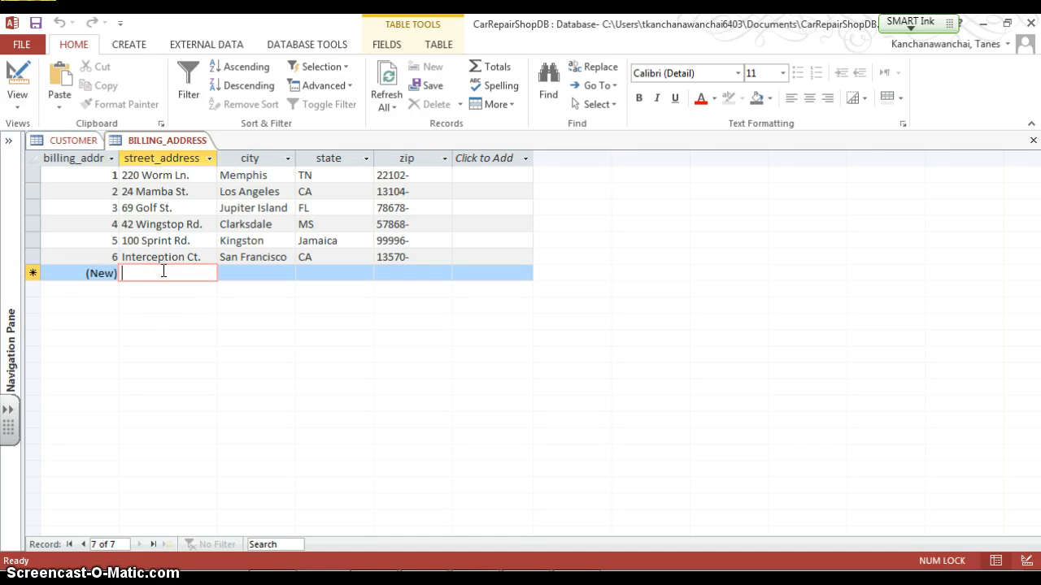
text(50)
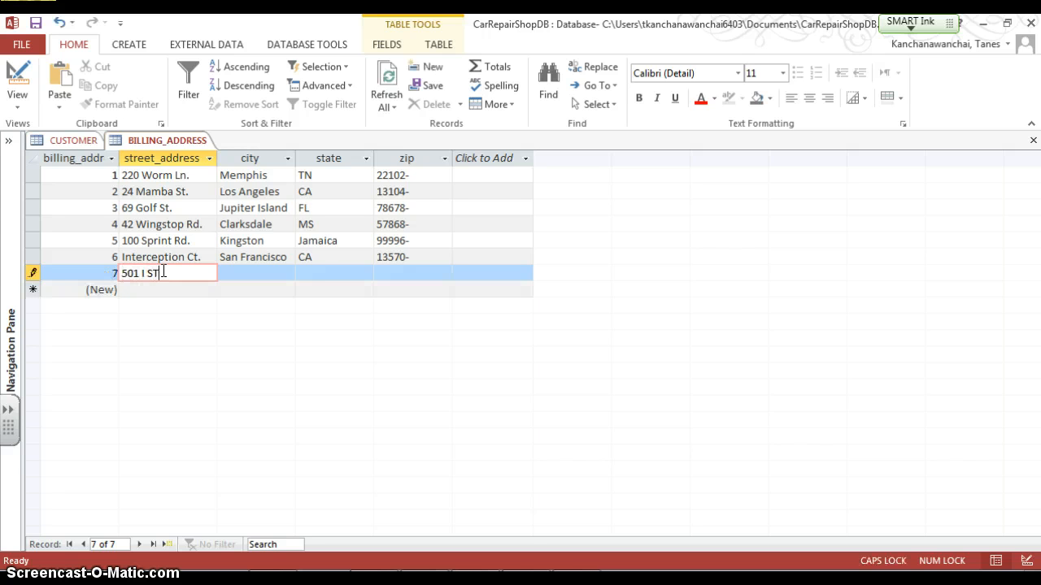
text(1 I)
key(Caps_Lock)
text(st.)
key(Tab)
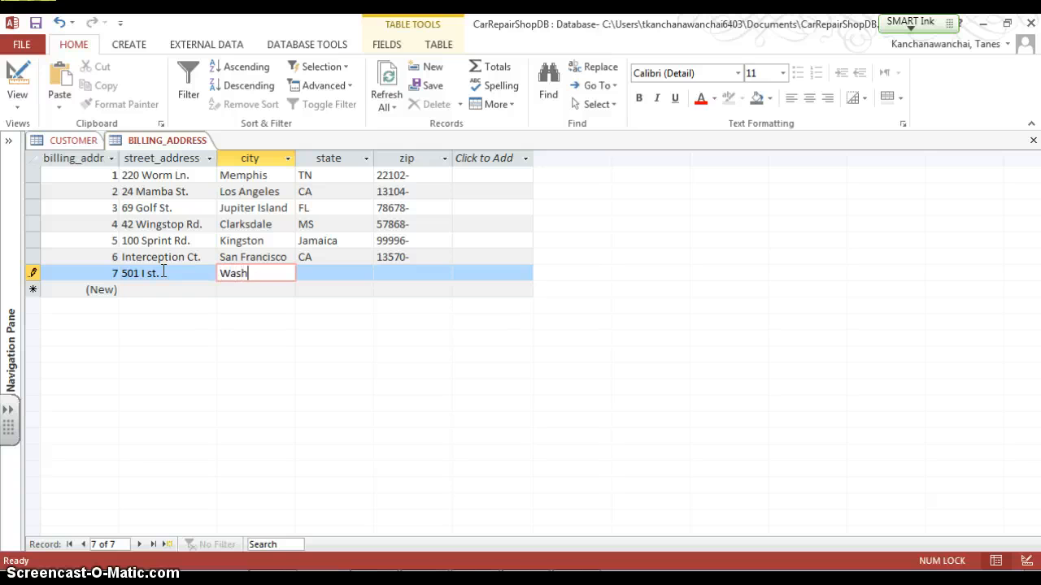
Step: Complete the new record with city Washington, state DC and a nine-digit zip code, and save the table
key(Tab)
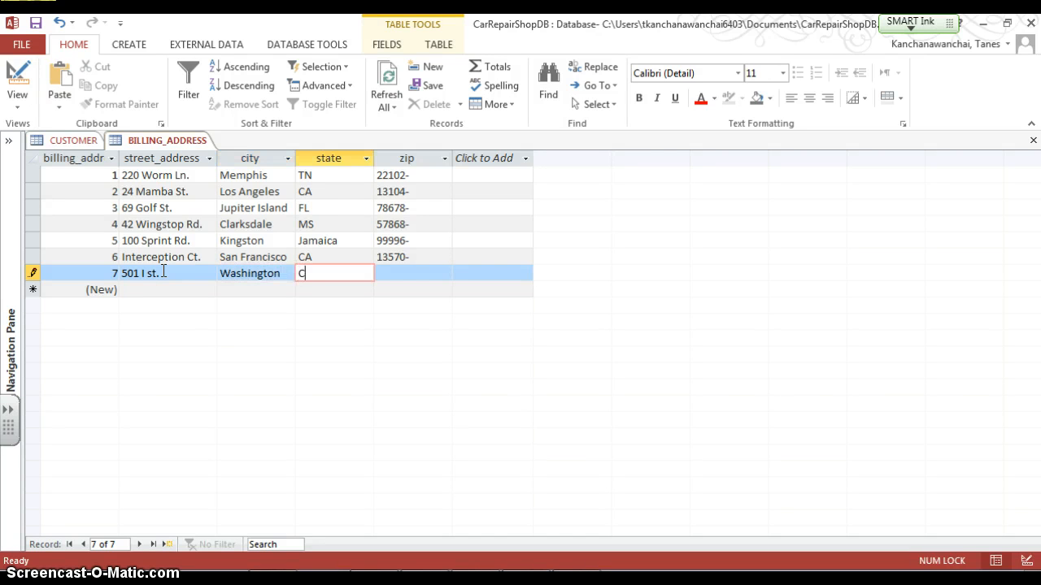
key(Tab)
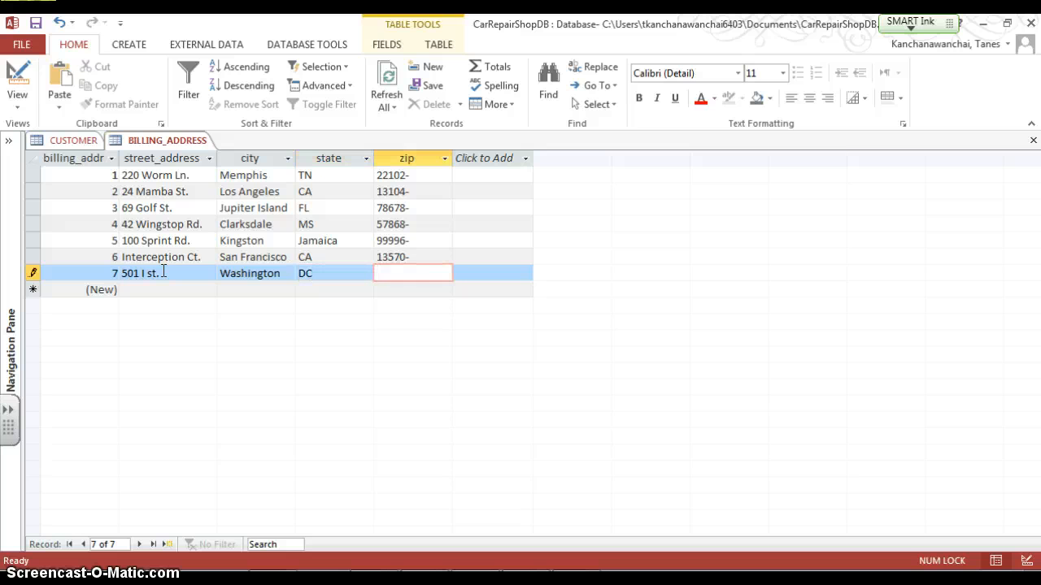
text(10220-)
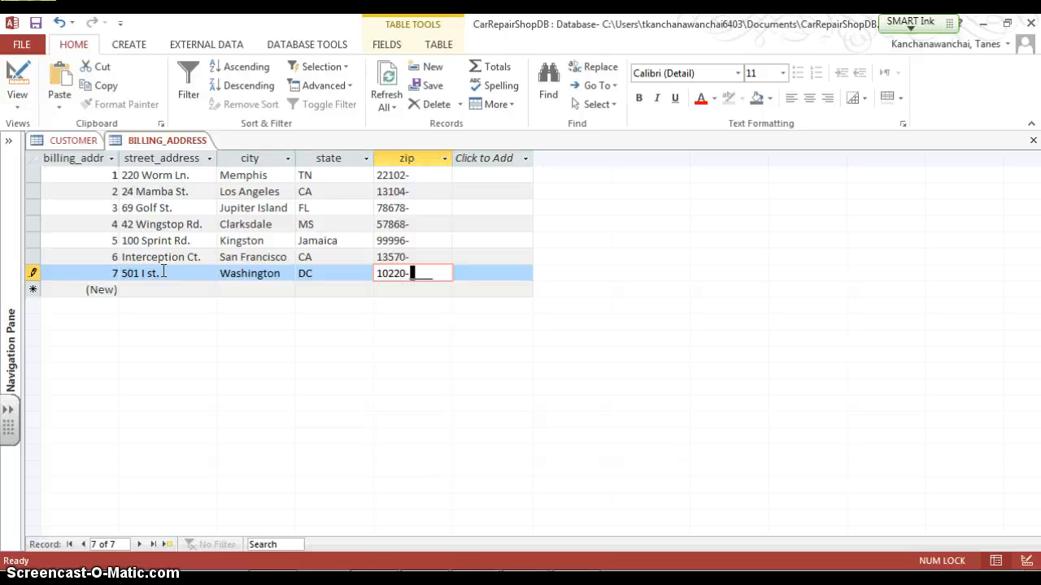
text(1111)
key(Tab)
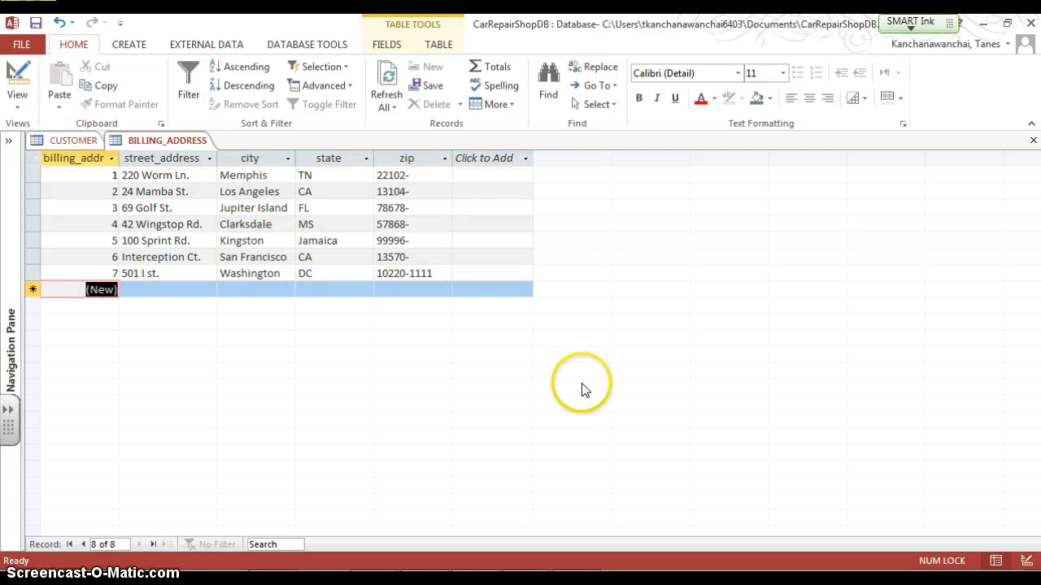
click(36, 24)
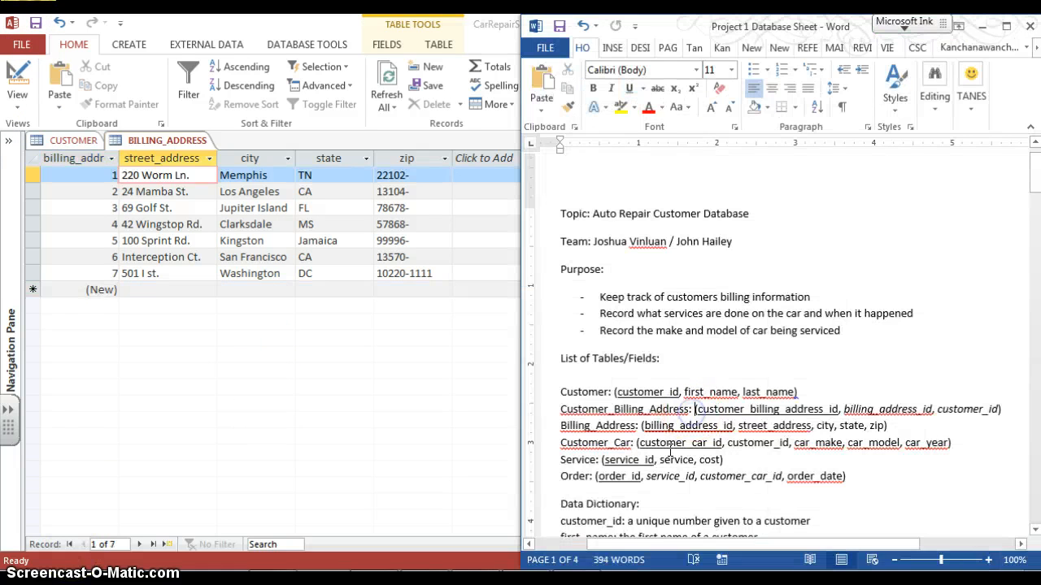
Step: Check the Service table's fields in the List of Tables/Fields section of the Word document
scroll(675, 414, down, 1)
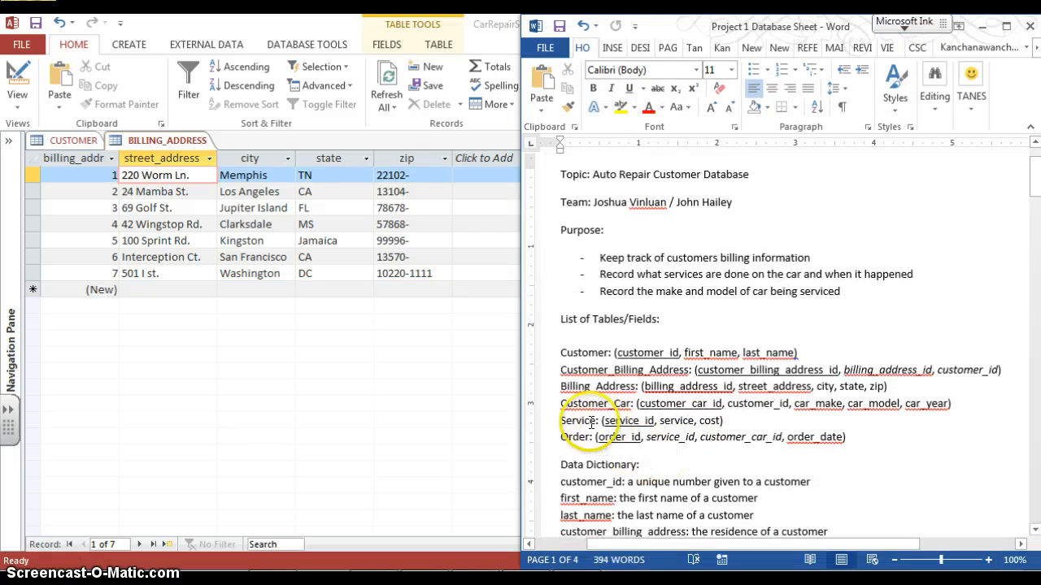
drag(560, 420, 749, 428)
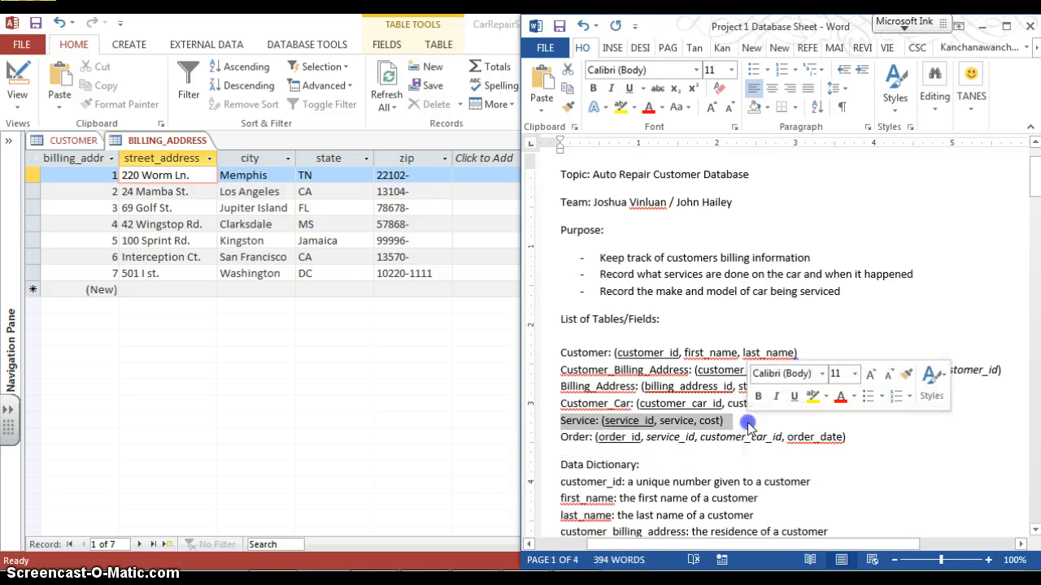
click(714, 461)
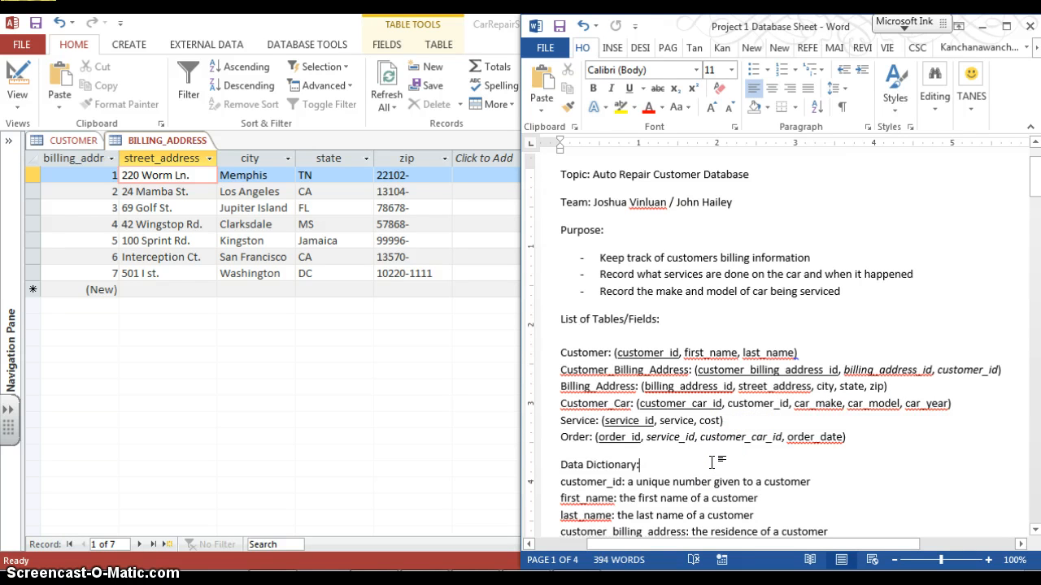
click(582, 420)
Step: Expand the Navigation Pane in Access and create a new blank table in the database
click(9, 140)
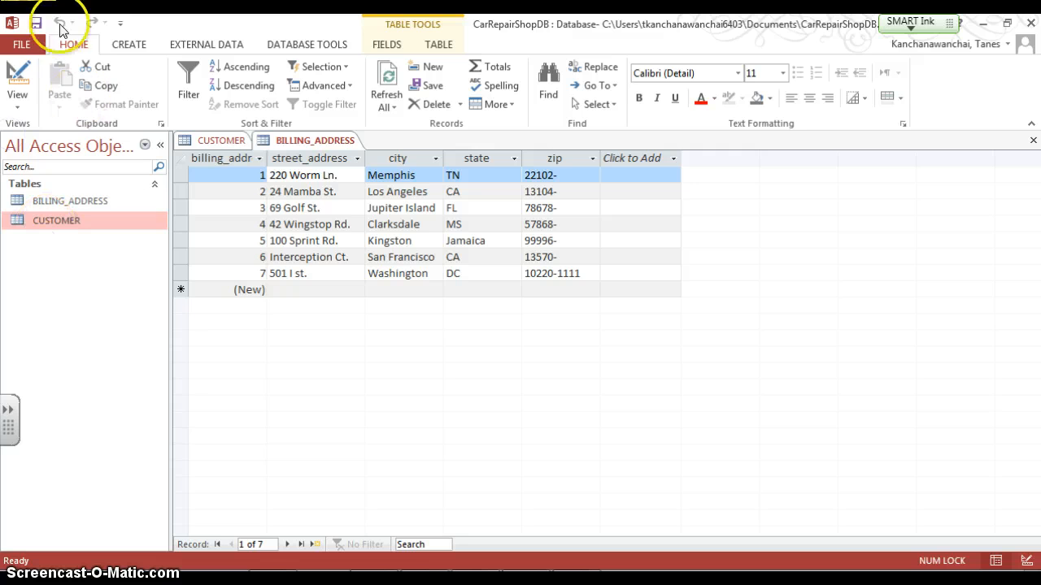
click(130, 45)
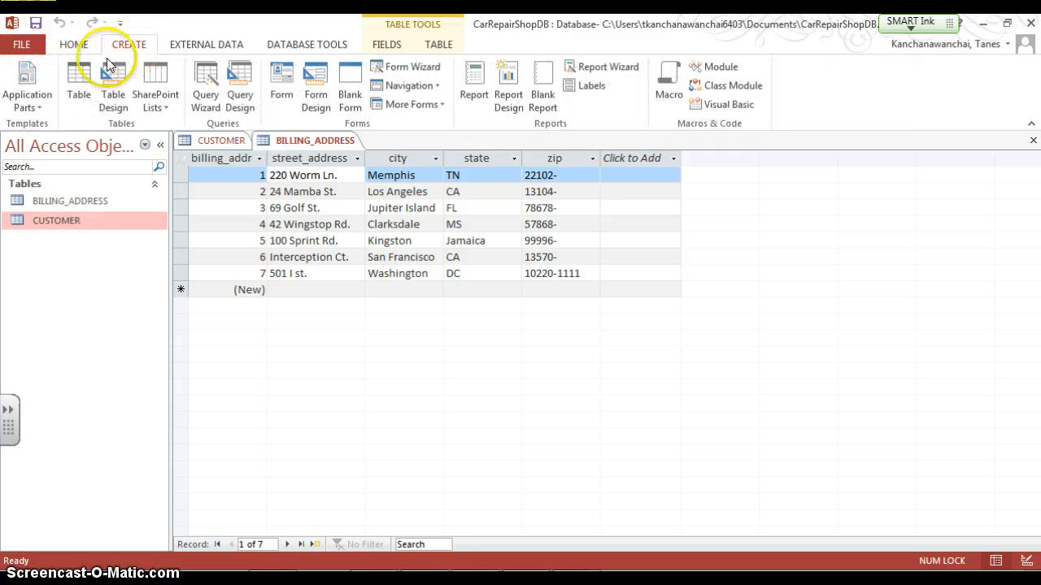
click(79, 79)
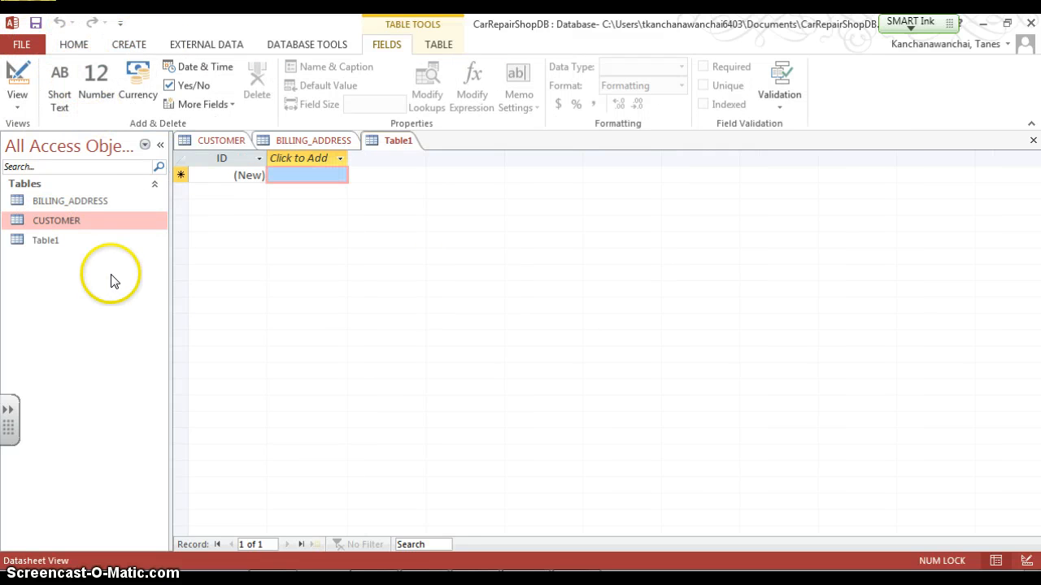
Step: Save the new blank table under the name SERVICE
key(ctrl+s)
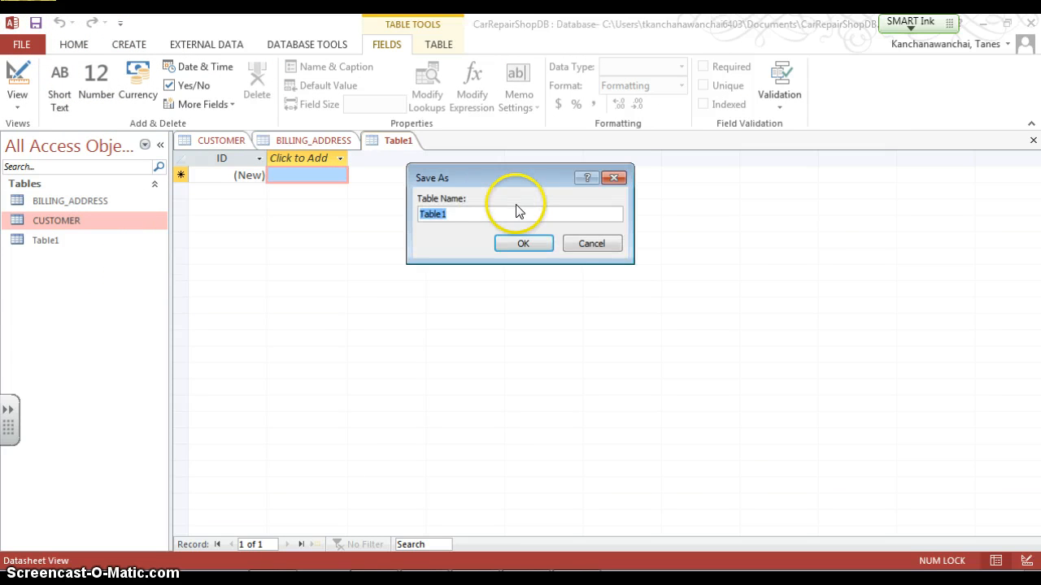
text(SERV)
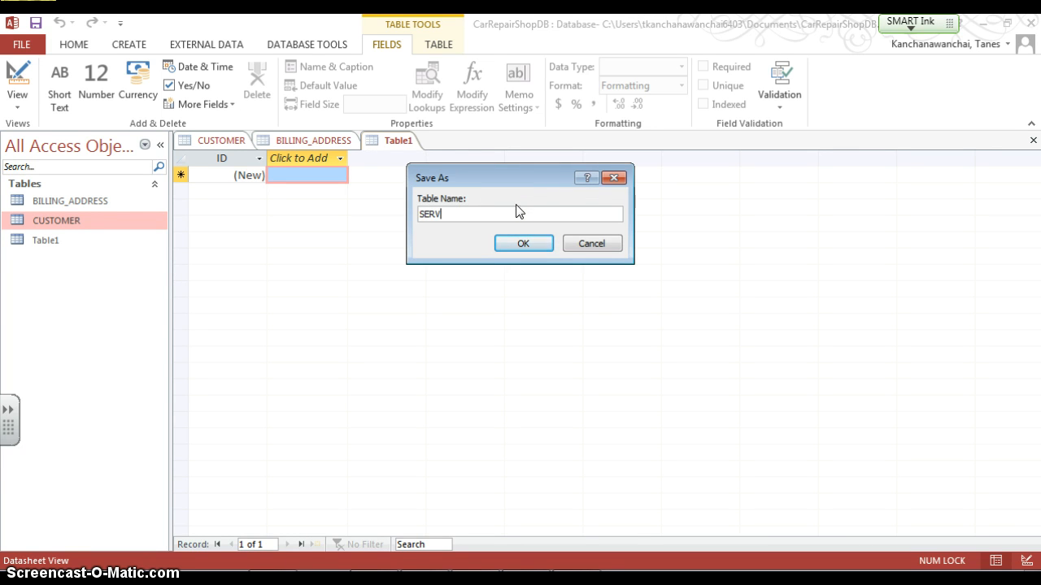
text(ICE)
key(Return)
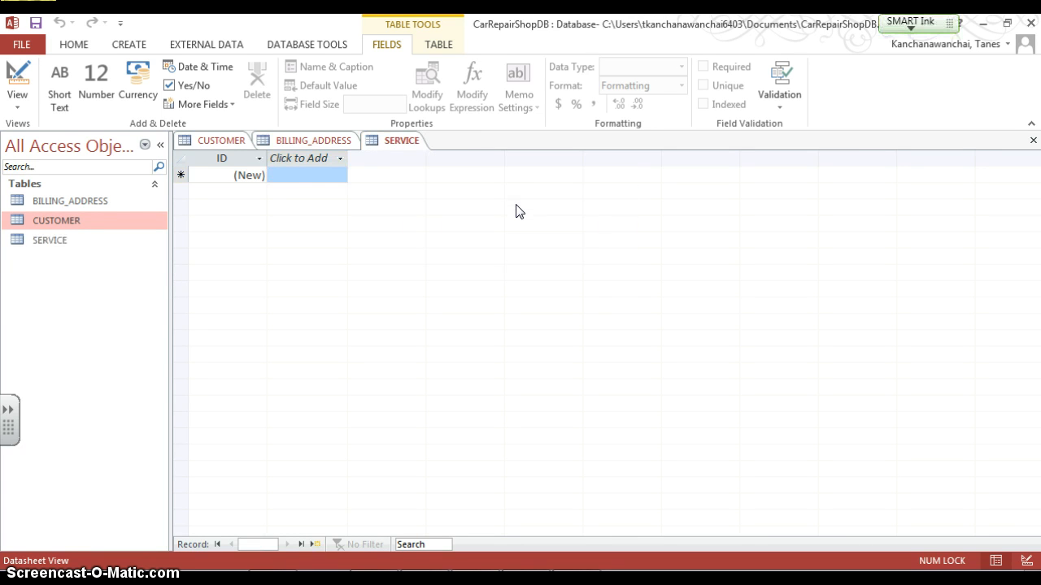
click(419, 140)
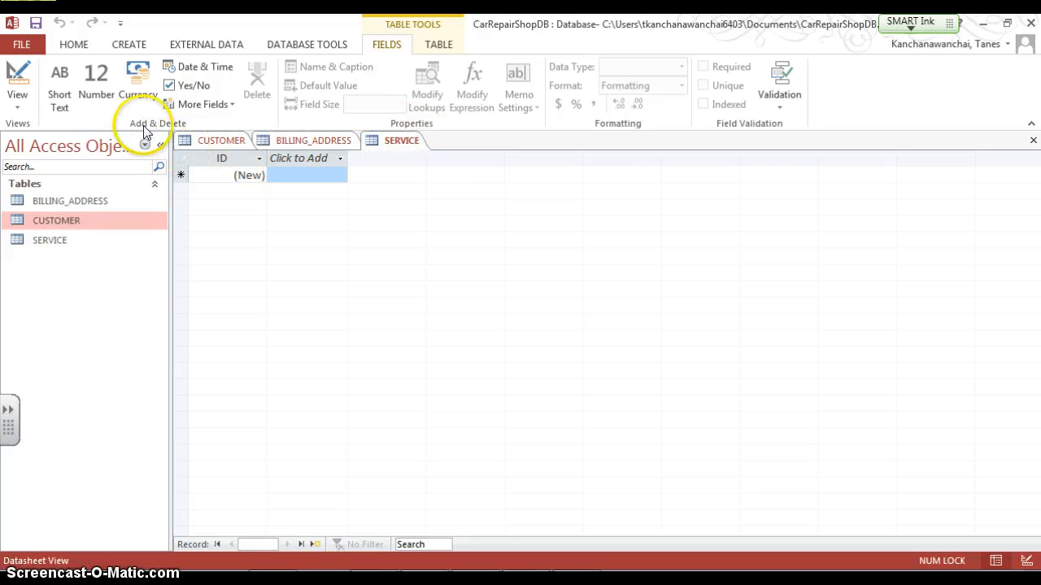
Step: Open the SERVICE table in Design View and rename its AutoNumber primary key field to service_id
click(12, 109)
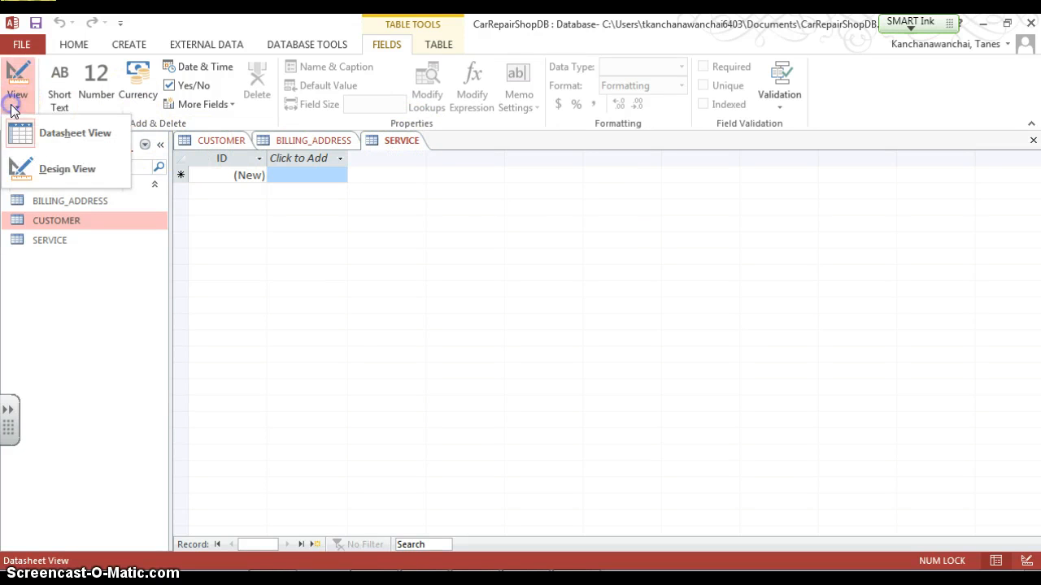
click(53, 169)
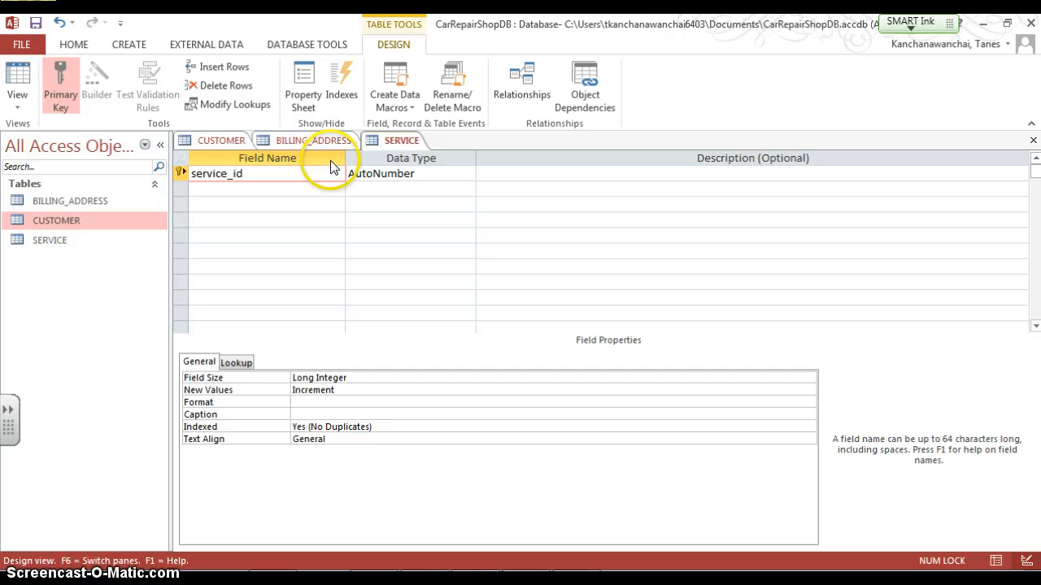
key(Tab)
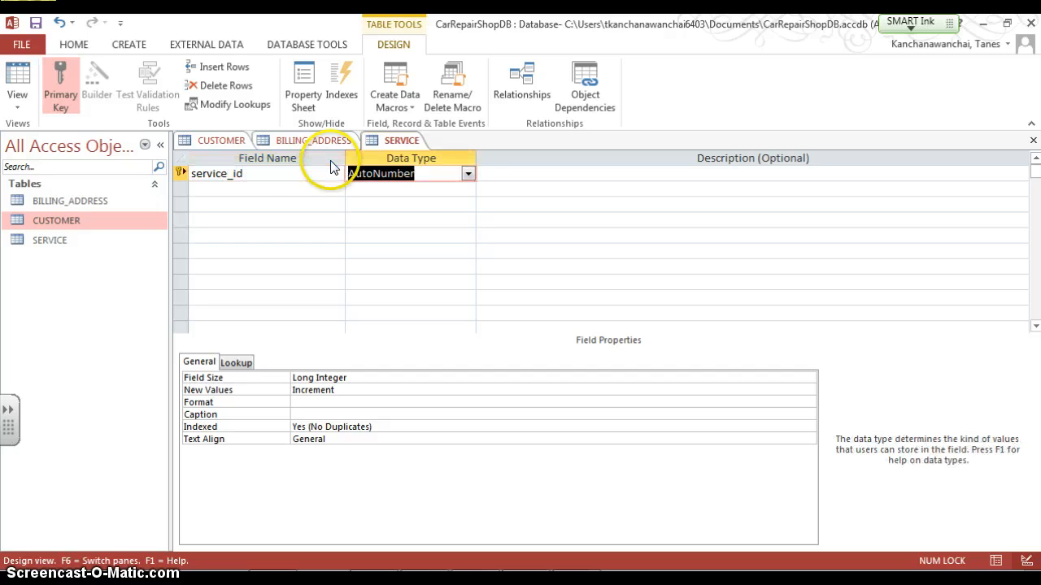
Step: Check the Service field list in the Word document and add a Short Text field named service below service_id
click(280, 189)
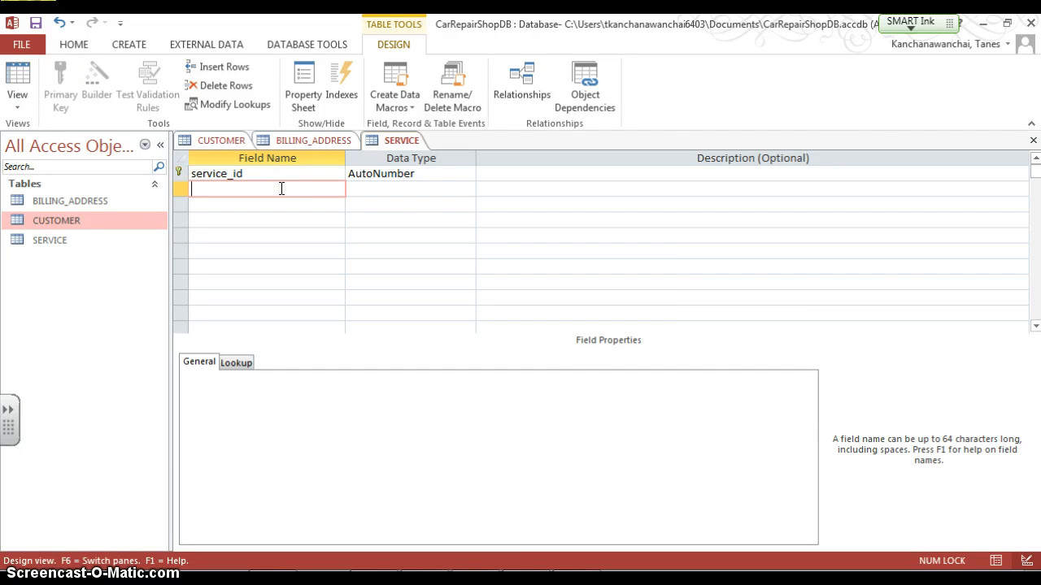
key(alt+Tab)
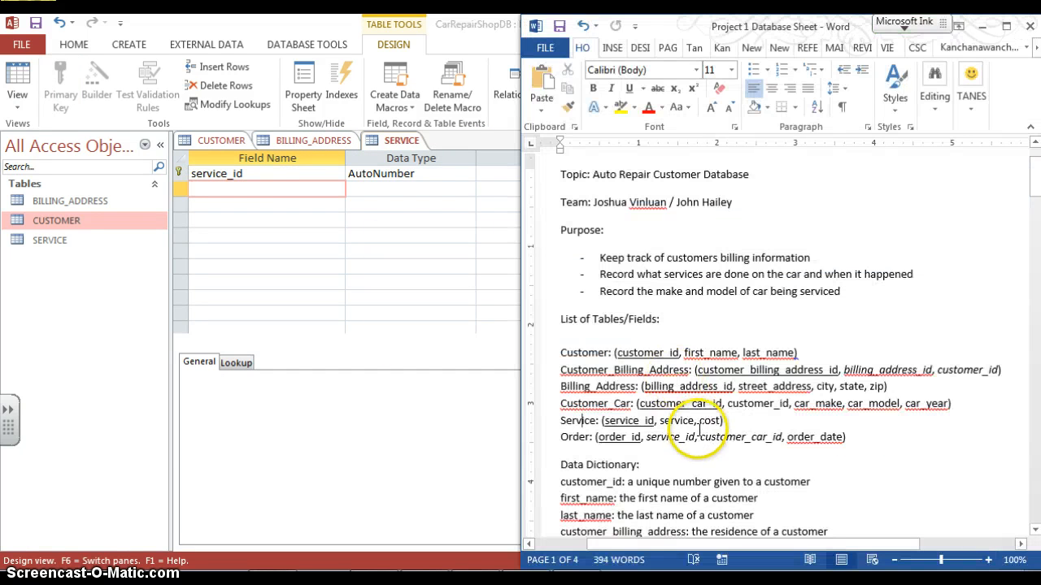
click(266, 185)
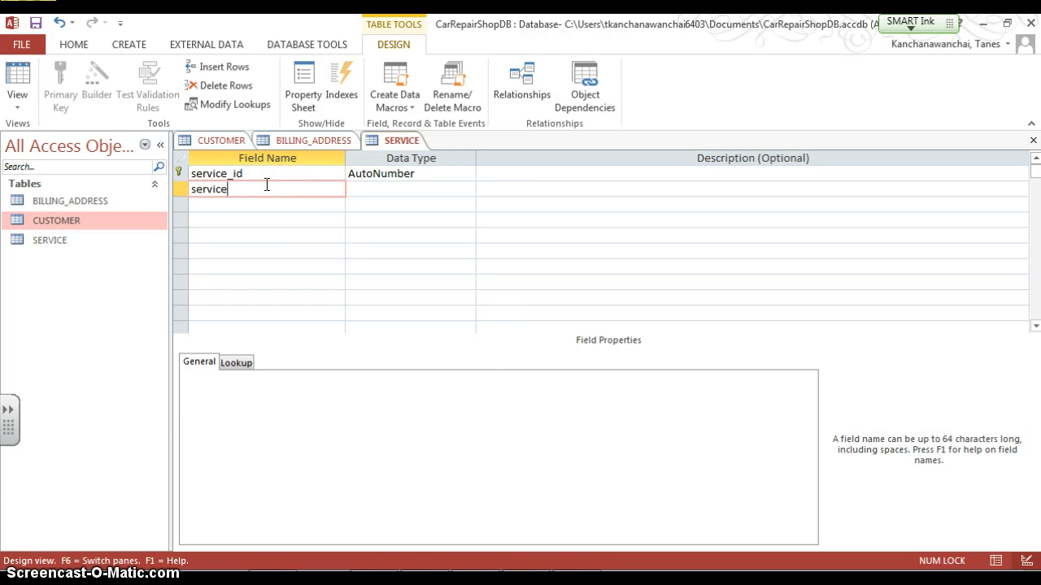
click(611, 186)
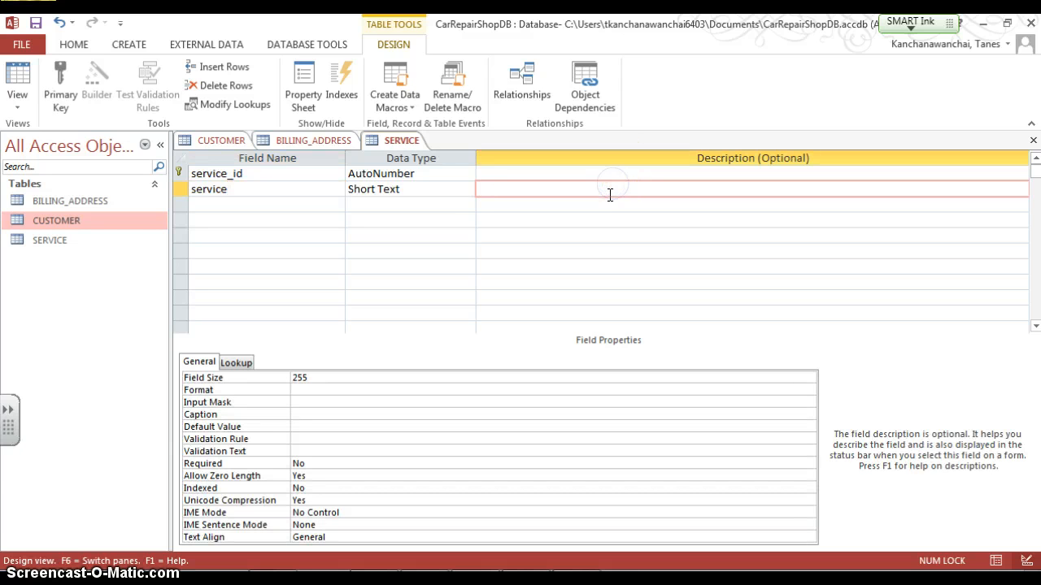
click(398, 188)
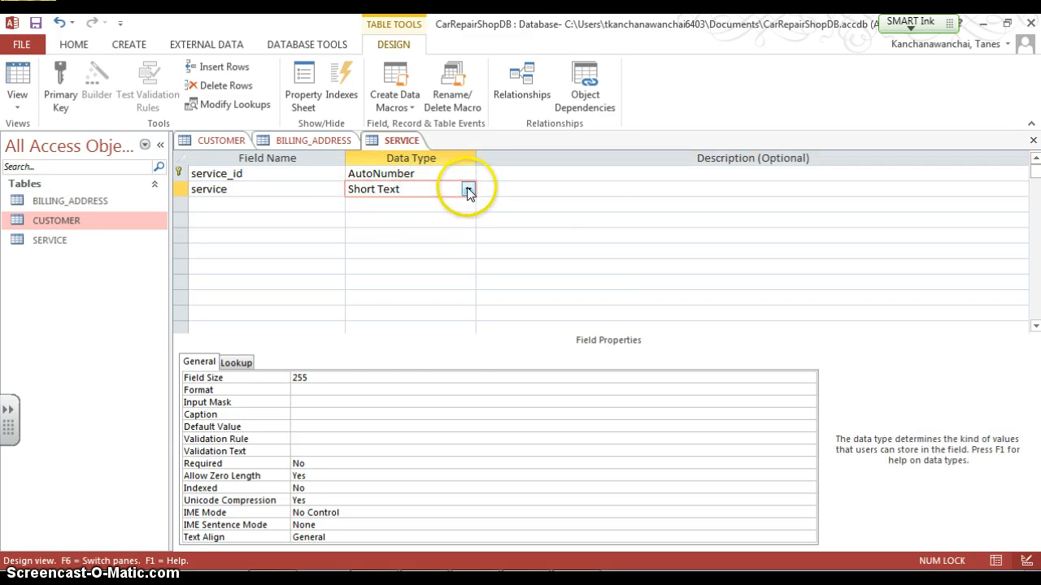
click(469, 190)
click(466, 188)
click(509, 188)
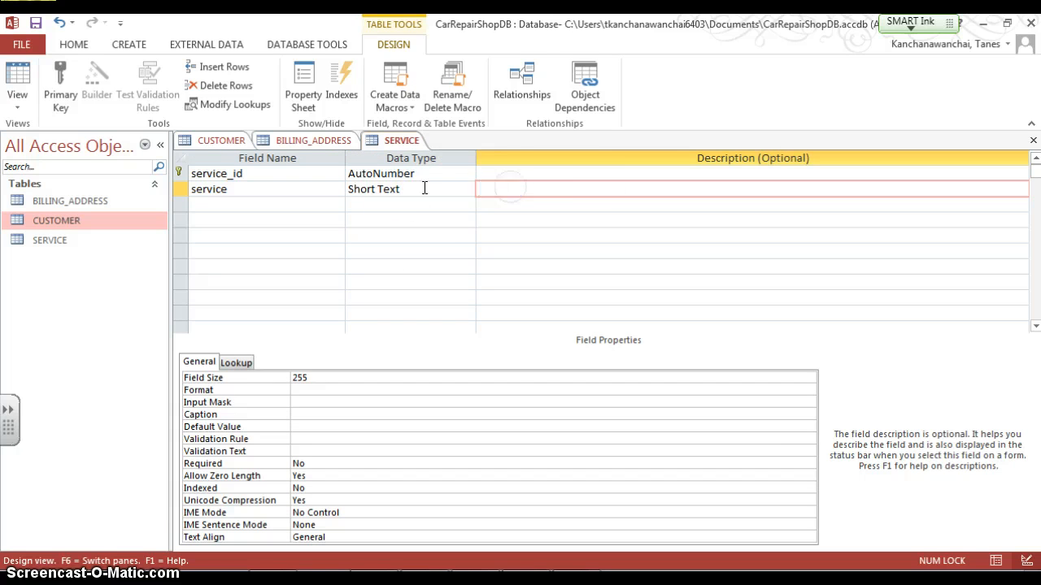
click(609, 186)
click(580, 195)
Step: Copy the service definition from the Word document's Data Dictionary into the service field's description in Access
key(alt+Tab)
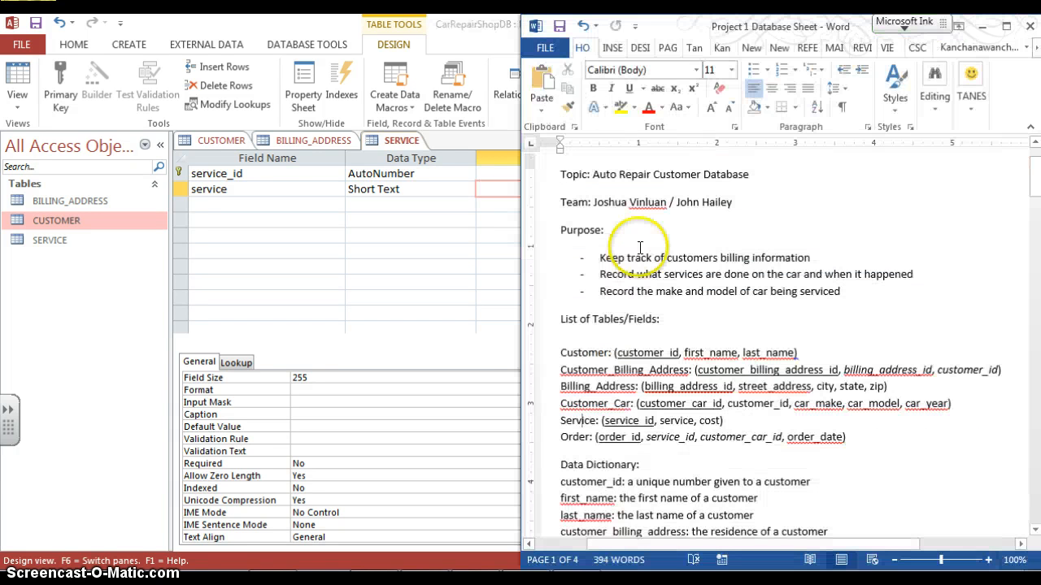
scroll(780, 404, down, 3)
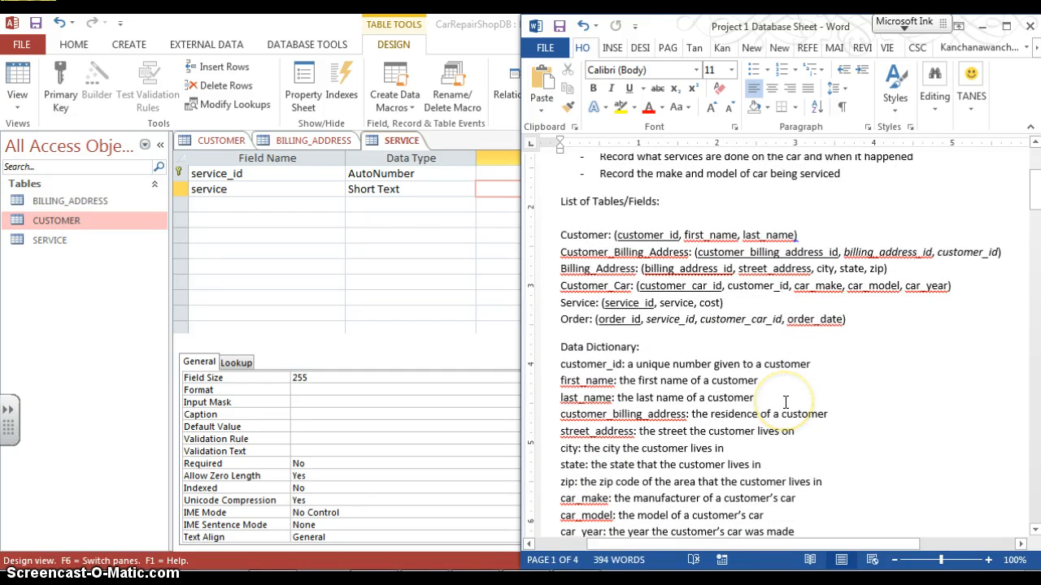
scroll(785, 406, down, 2)
scroll(667, 413, down, 1)
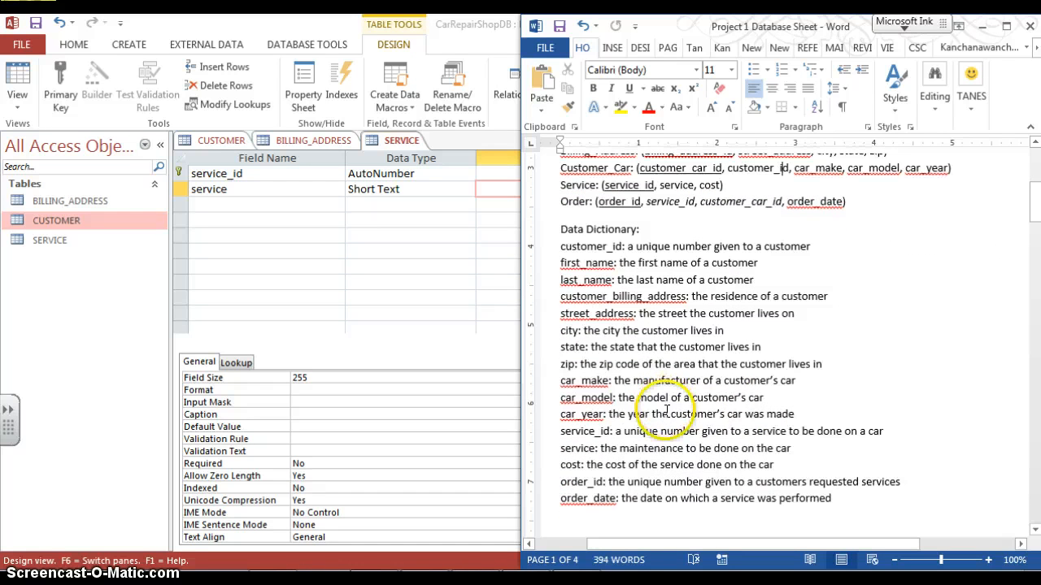
drag(602, 448, 801, 450)
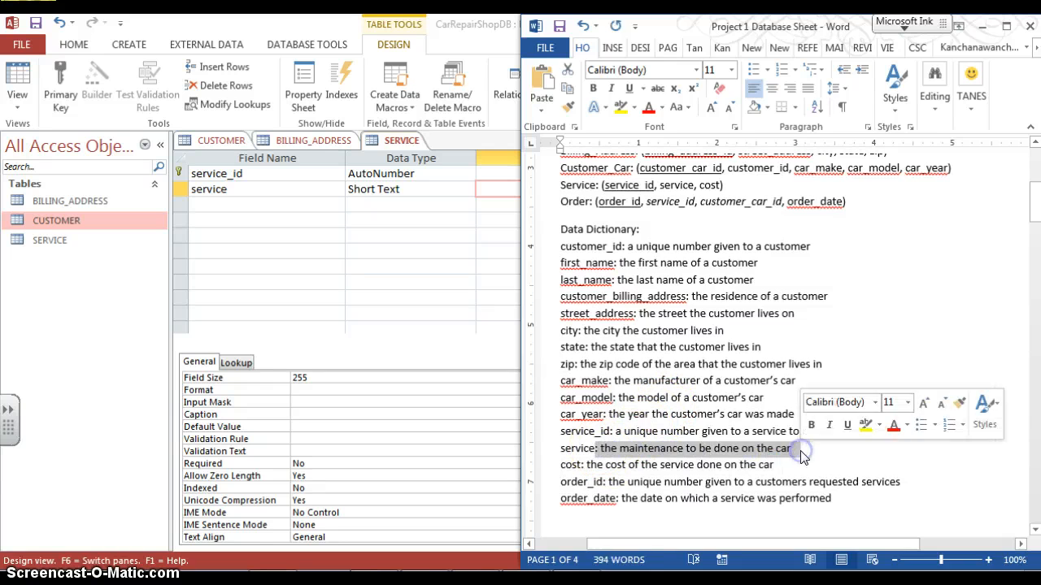
click(492, 194)
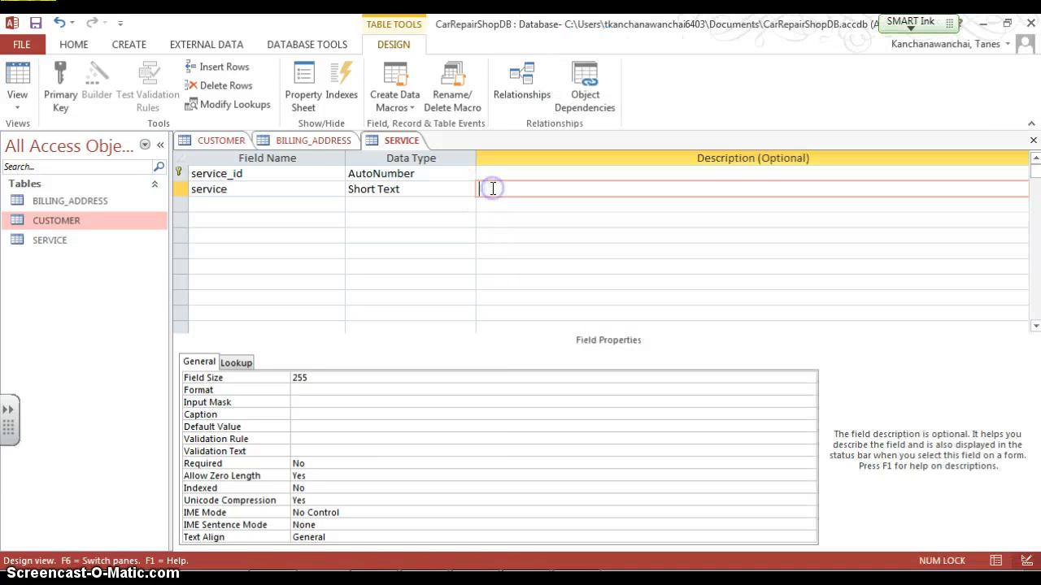
text(: the maintenance to be done on the car)
Step: Remove the leading colon and capitalize the service description so it reads "The maintenance to be done on the car"
click(481, 190)
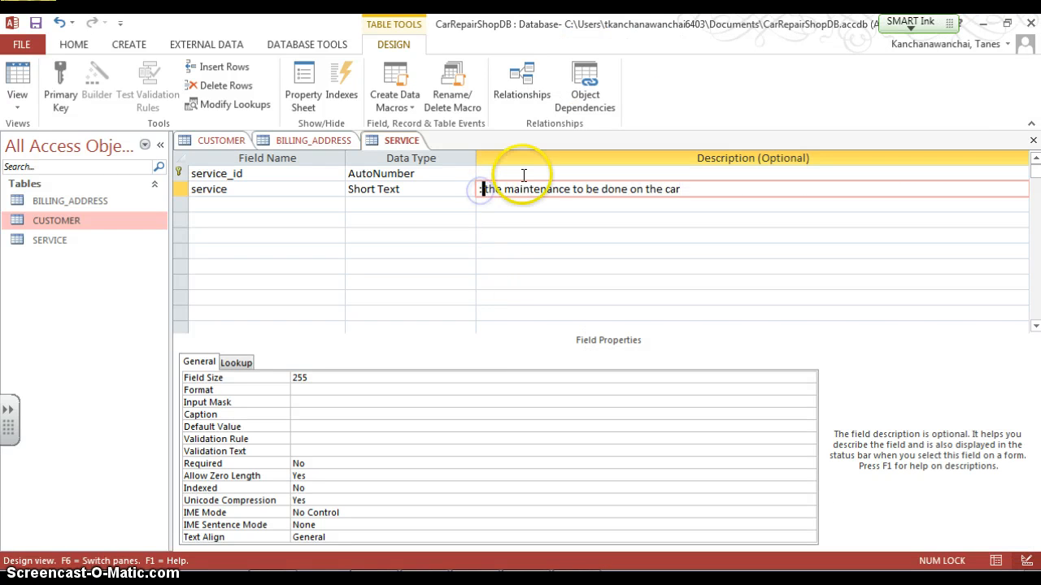
key(Delete)
key(Delete)
key(Delete)
text(T)
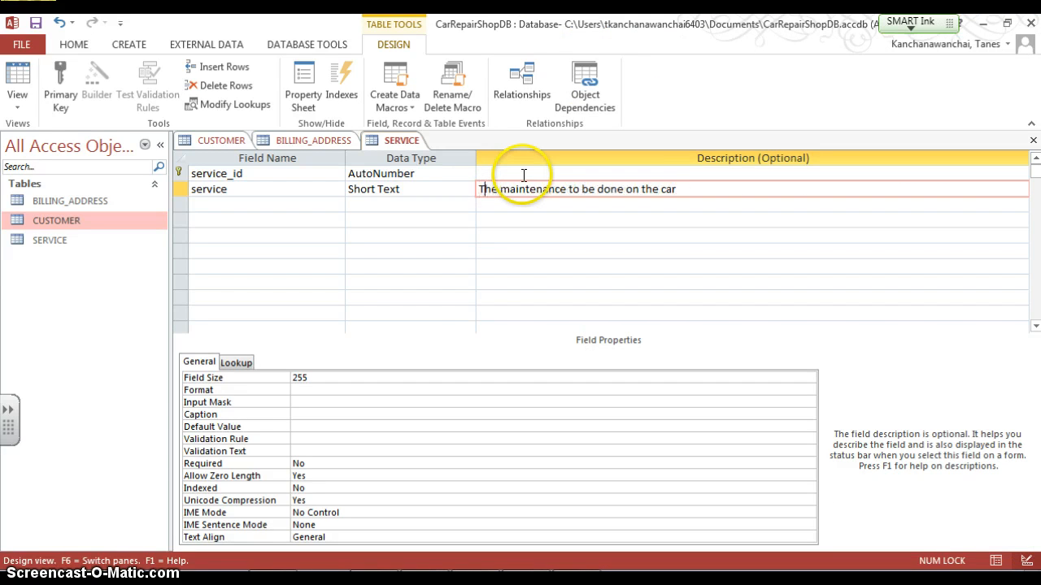
click(515, 190)
click(505, 203)
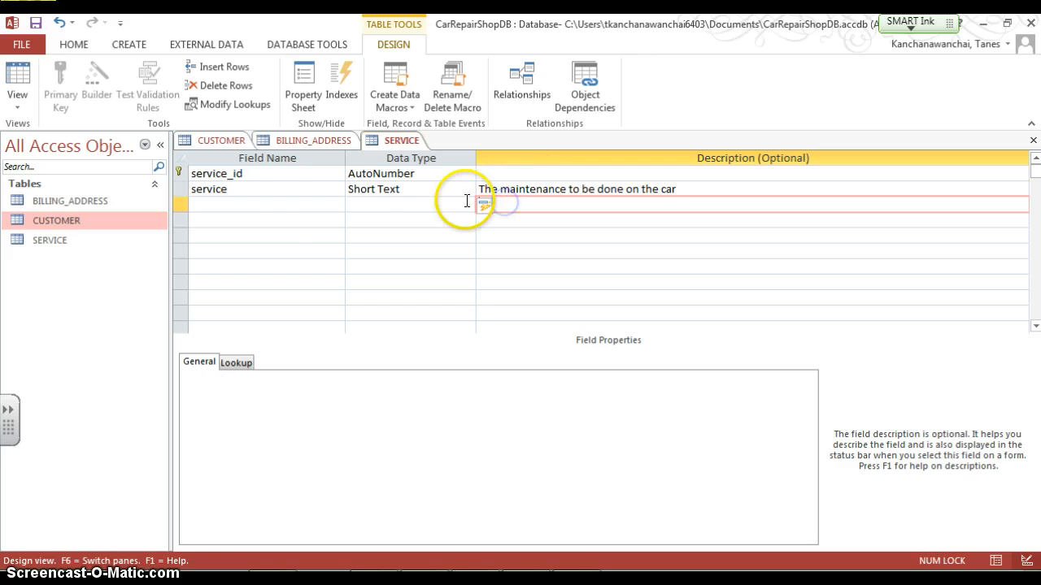
Step: Copy the cost definition from the Word document's Data Dictionary into the third row's description in the SERVICE table design
click(265, 204)
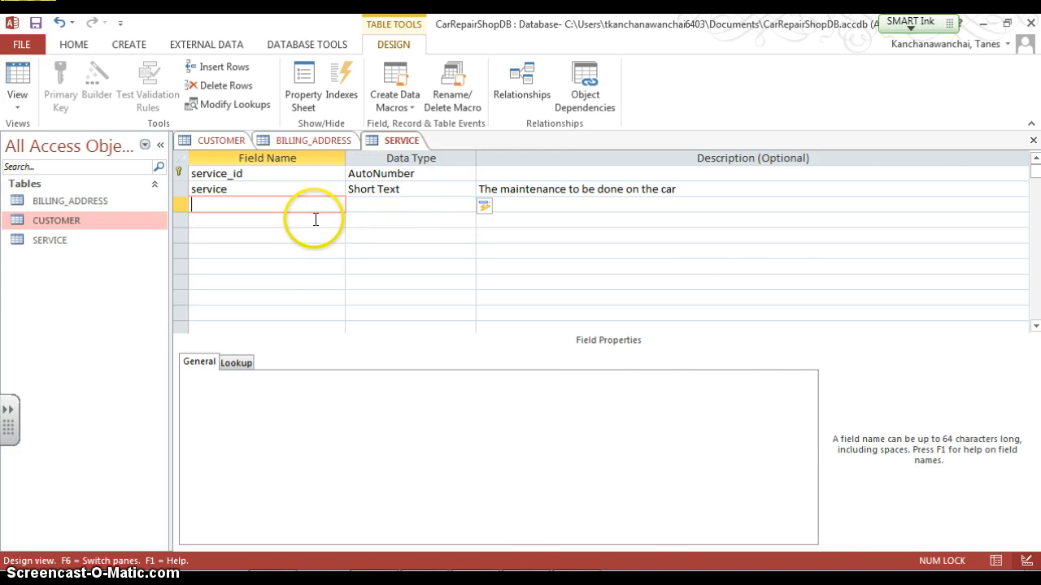
key(alt+Tab)
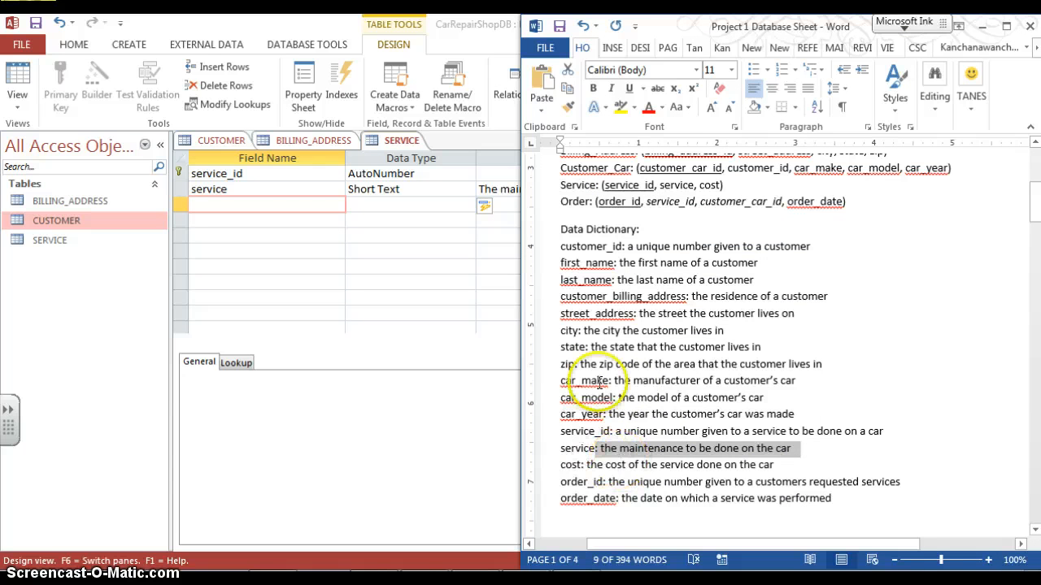
scroll(685, 407, up, 3)
scroll(685, 407, down, 3)
click(756, 465)
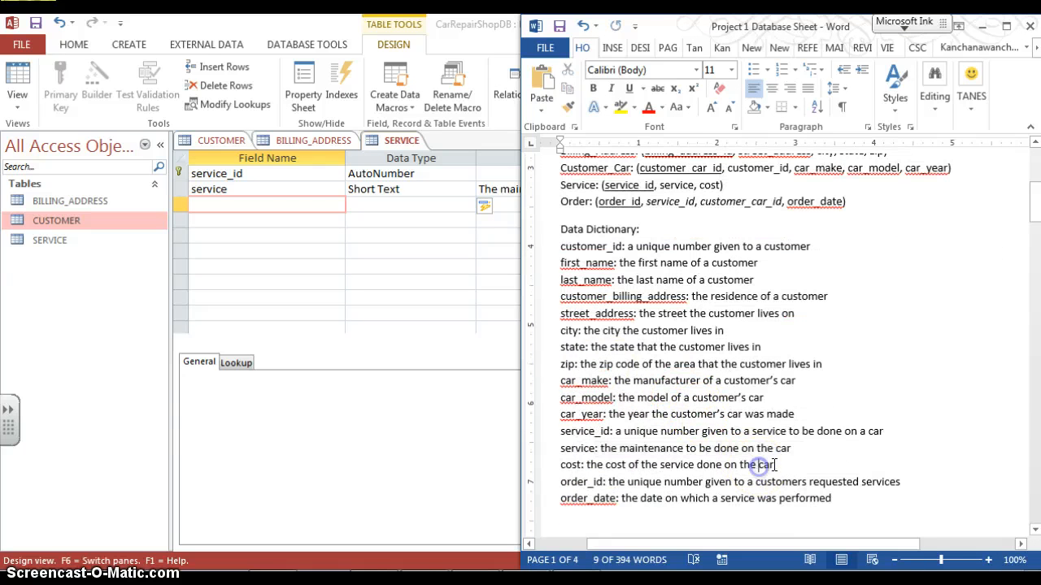
drag(756, 464, 587, 465)
key(ctrl+c)
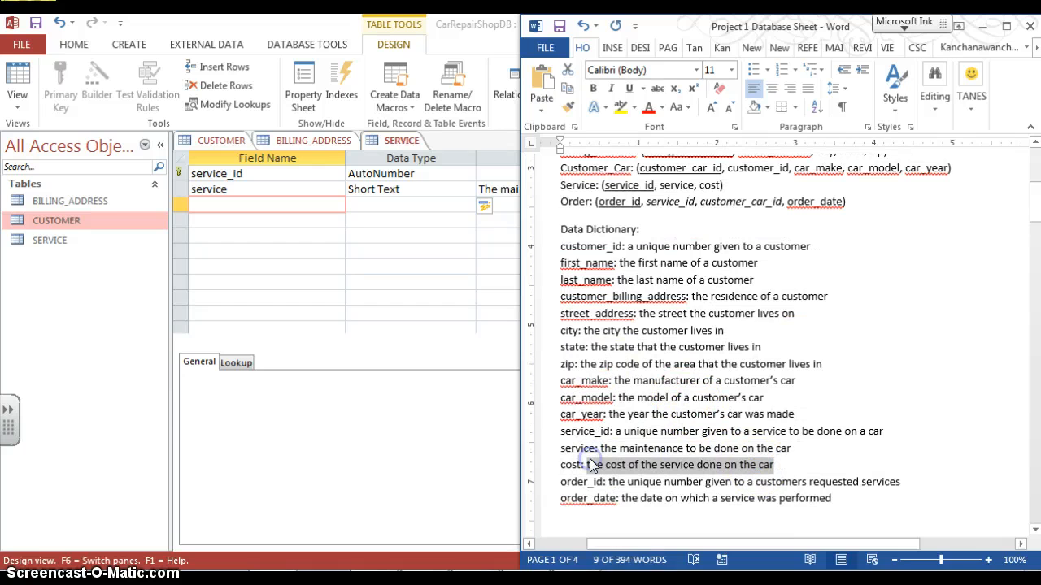
click(472, 282)
click(546, 204)
key(ctrl+v)
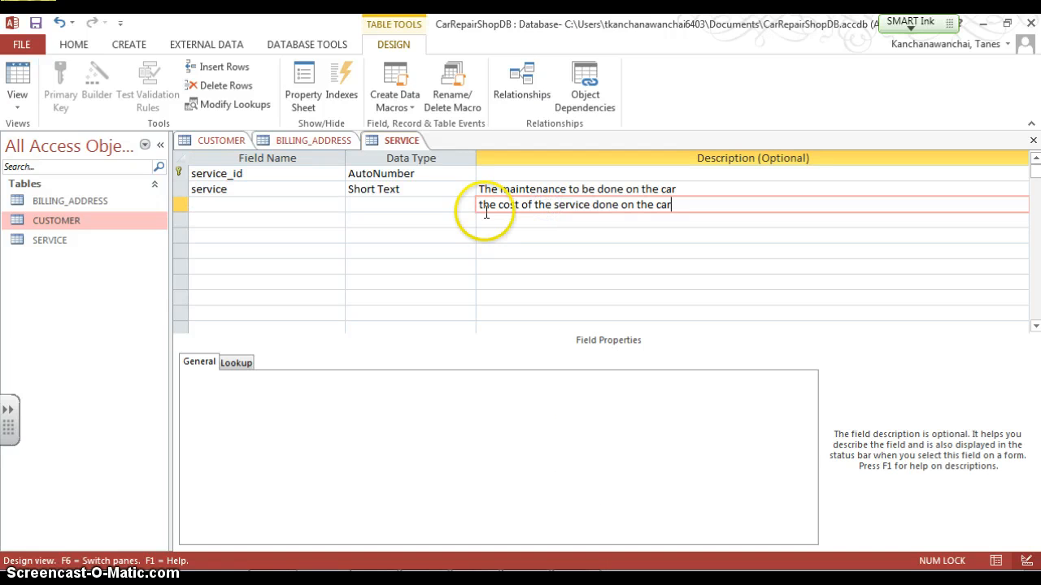
Step: Capitalize the first letter of the pasted description so it reads "The cost of the service done on the car"
click(479, 205)
key(Delete)
text(T)
drag(479, 205, 485, 206)
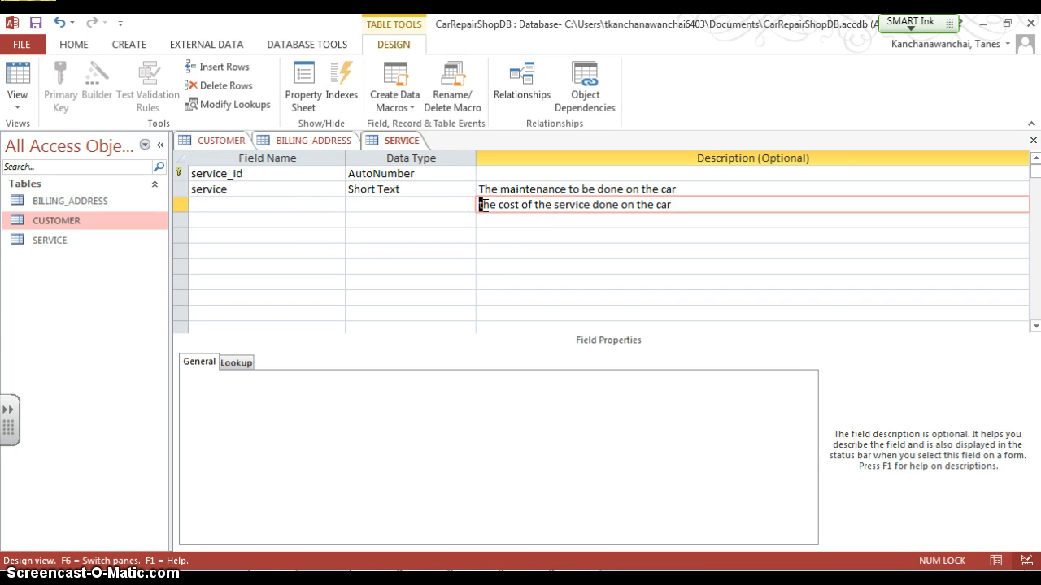
text(T)
Step: Name the third field cost with the Currency data type, and save the SERVICE table
click(290, 205)
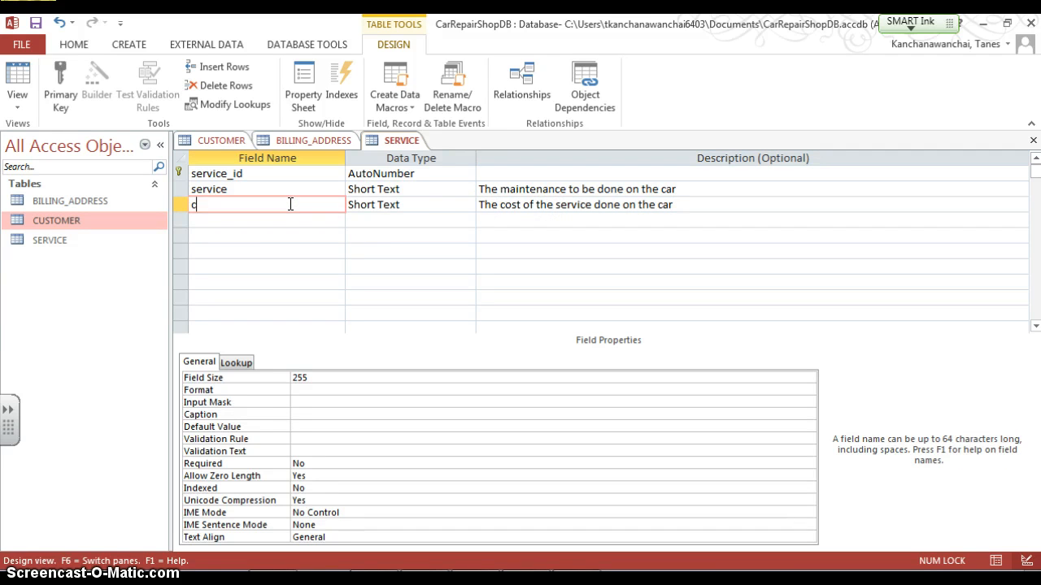
click(425, 200)
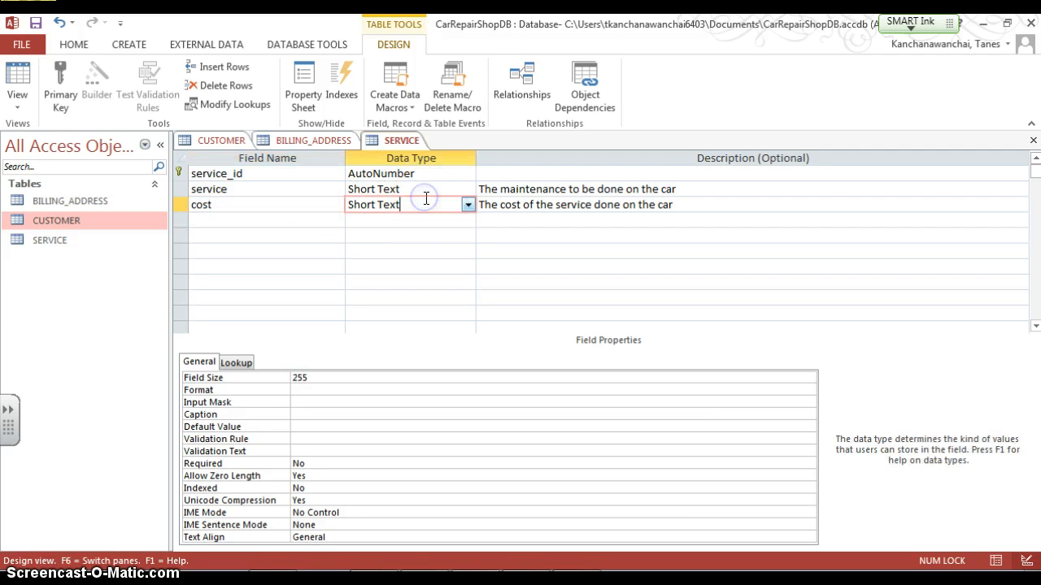
click(466, 206)
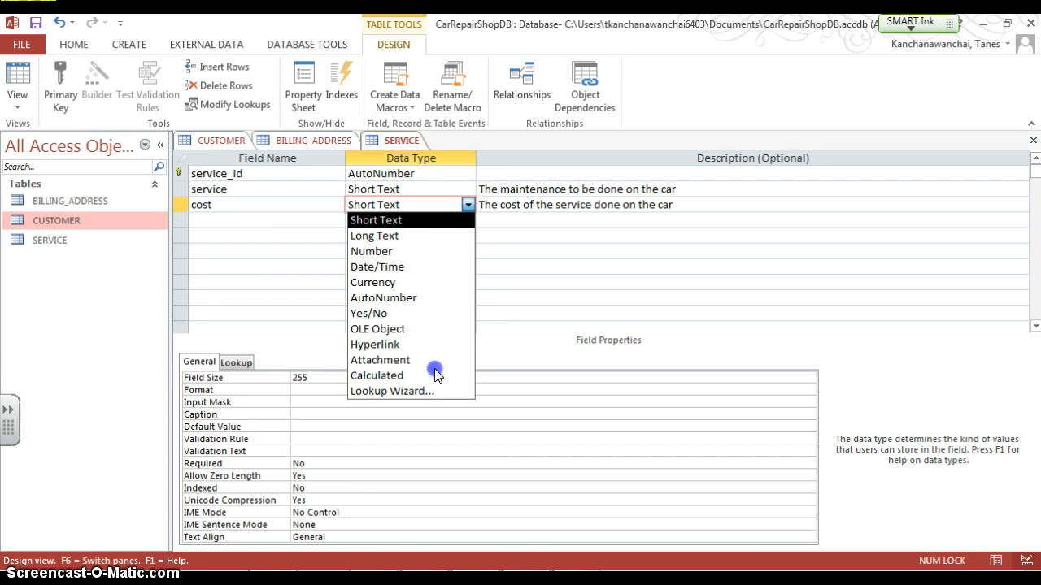
click(229, 209)
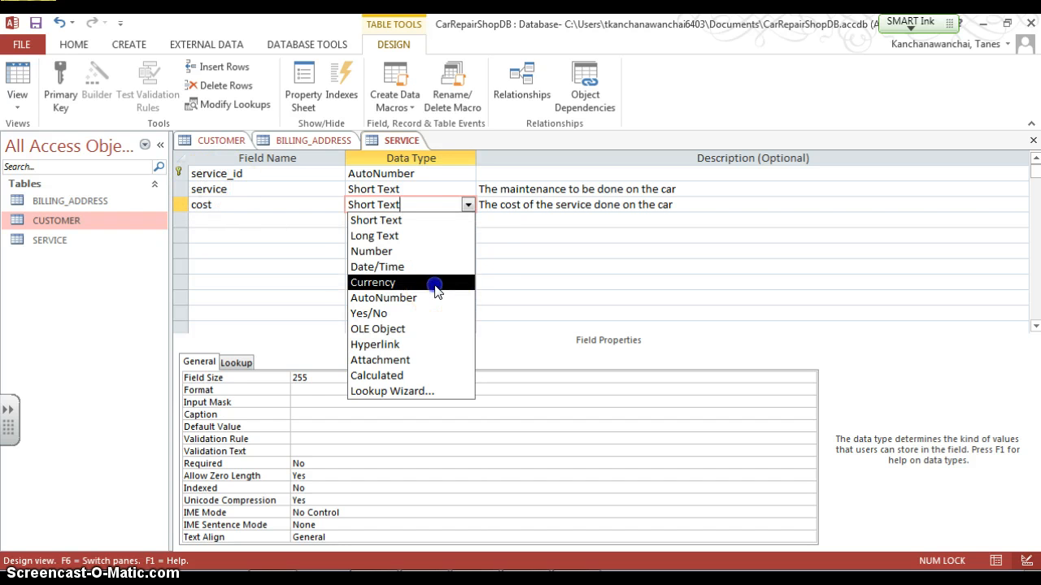
click(435, 284)
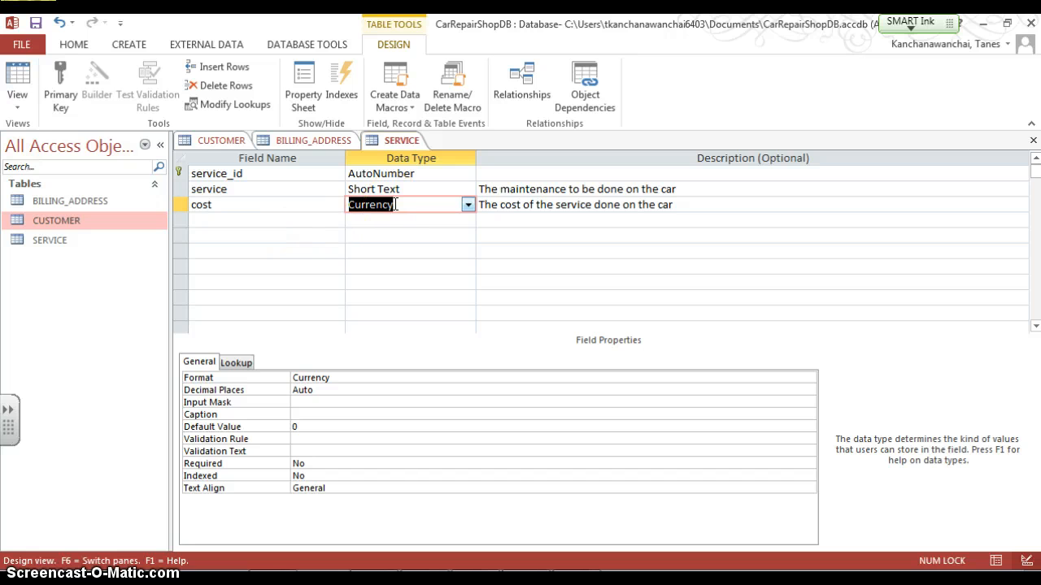
click(36, 23)
click(502, 175)
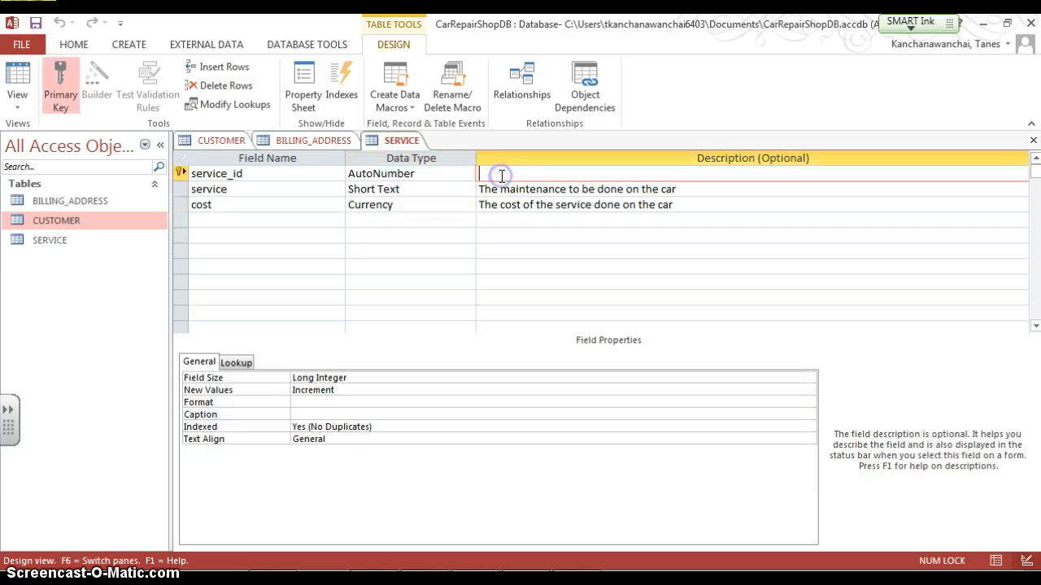
Step: Switch the SERVICE table to Datasheet View and look further down the Word document, past the Data Dictionary
click(19, 112)
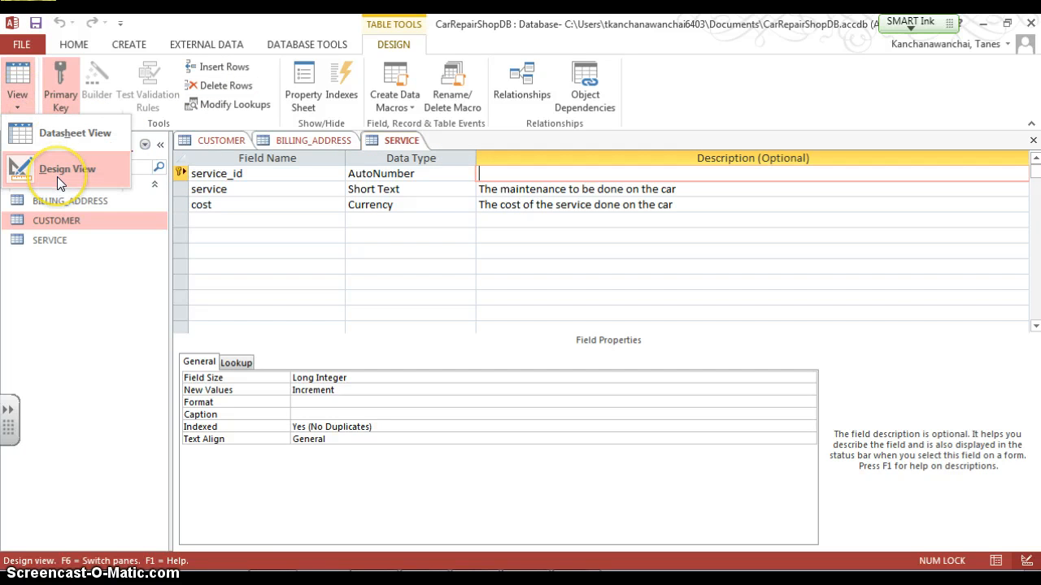
click(67, 150)
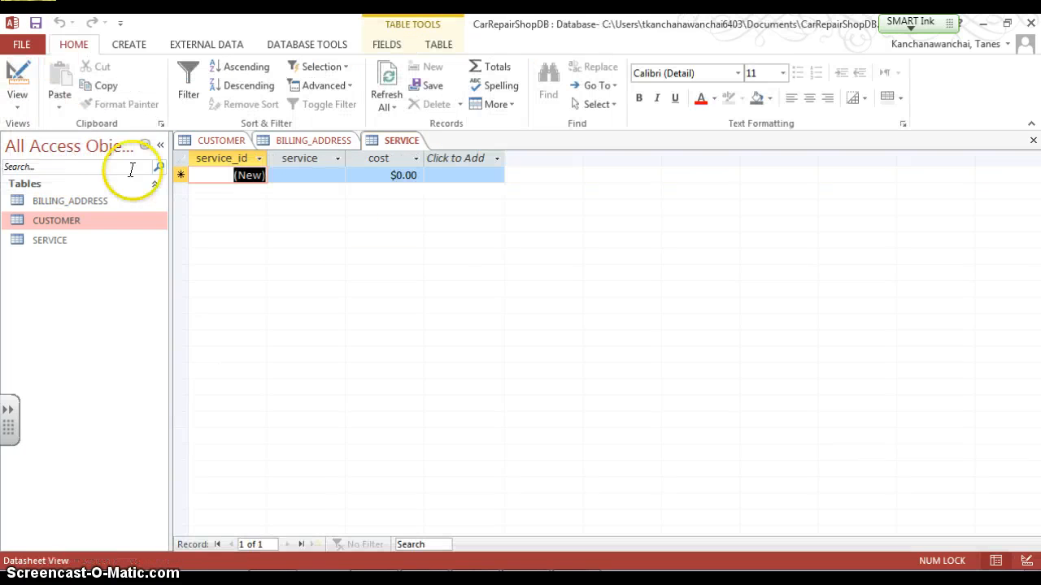
key(alt+Tab)
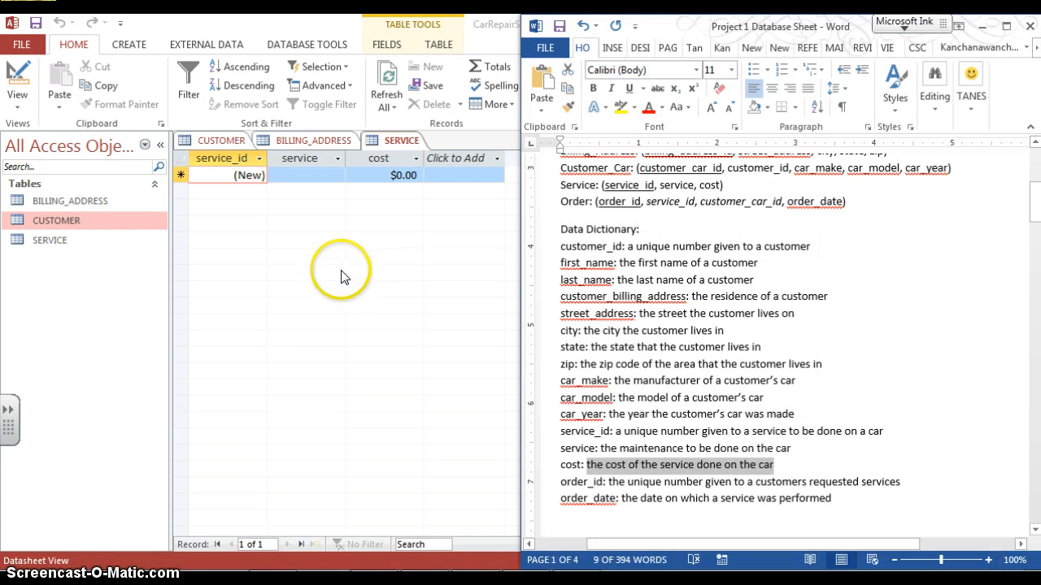
scroll(749, 341, down, 2)
click(777, 389)
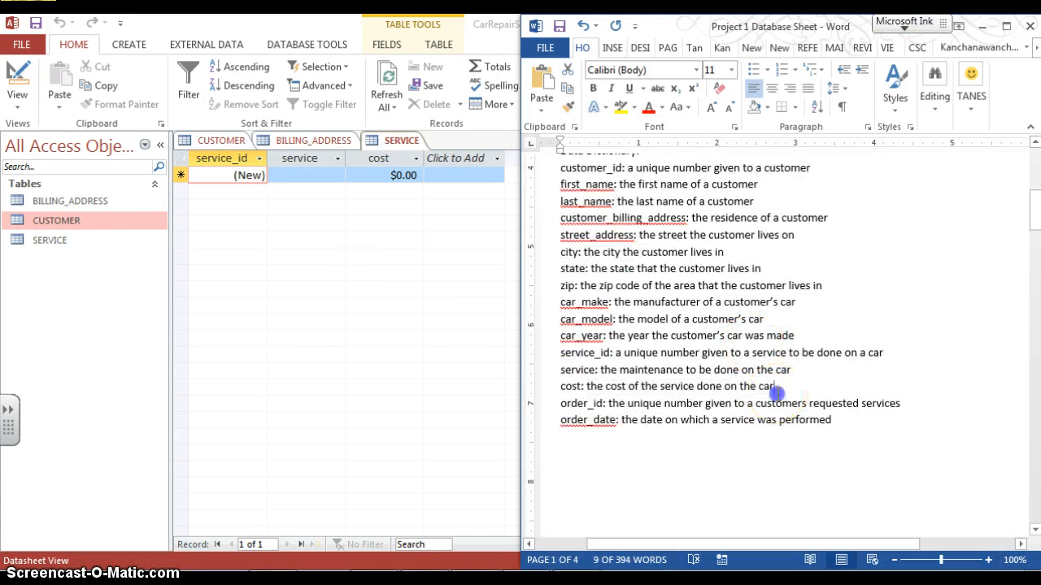